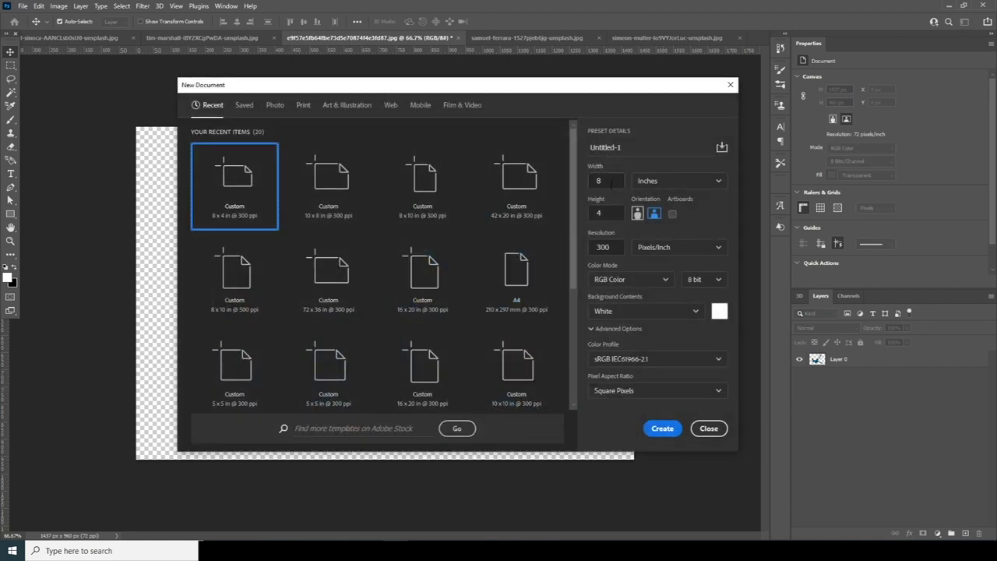
# - Create a new RGB document 8 inches wide by 6 inches high at 300 pixels/inch with a white background
pyautogui.click(606, 213)
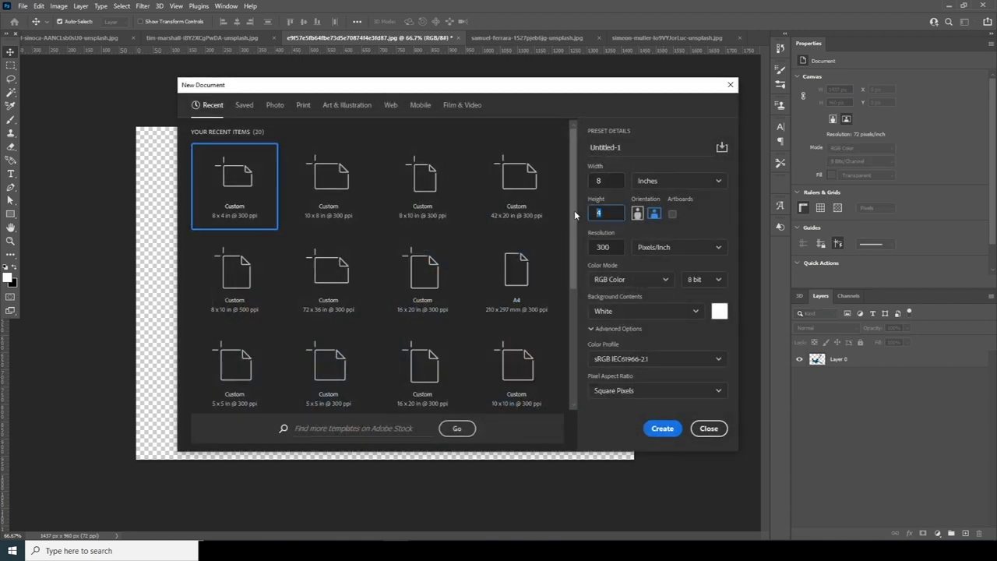
pyautogui.write('6')
pyautogui.press('Tab')
pyautogui.click(662, 429)
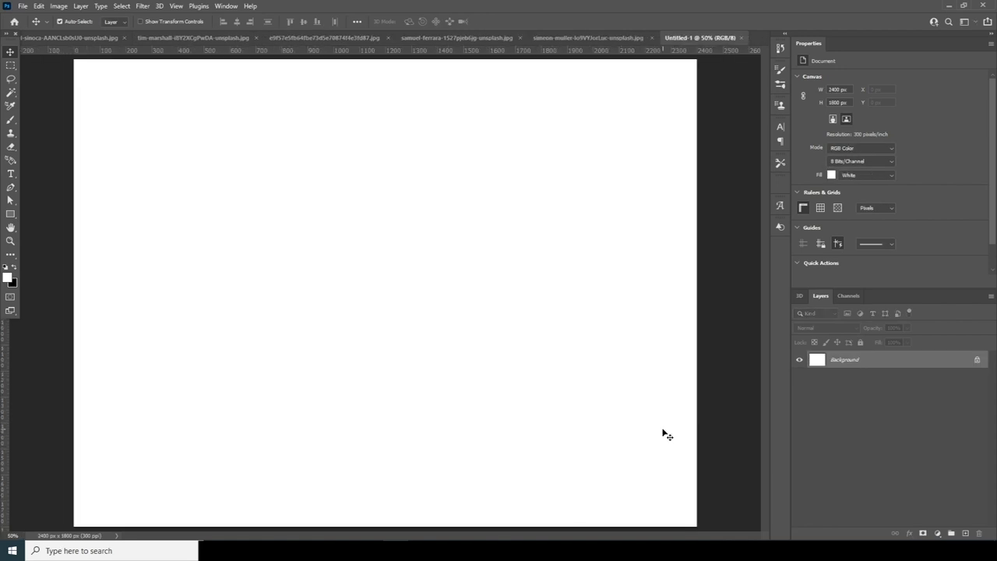
pyautogui.hotkey('ctrl', '-')
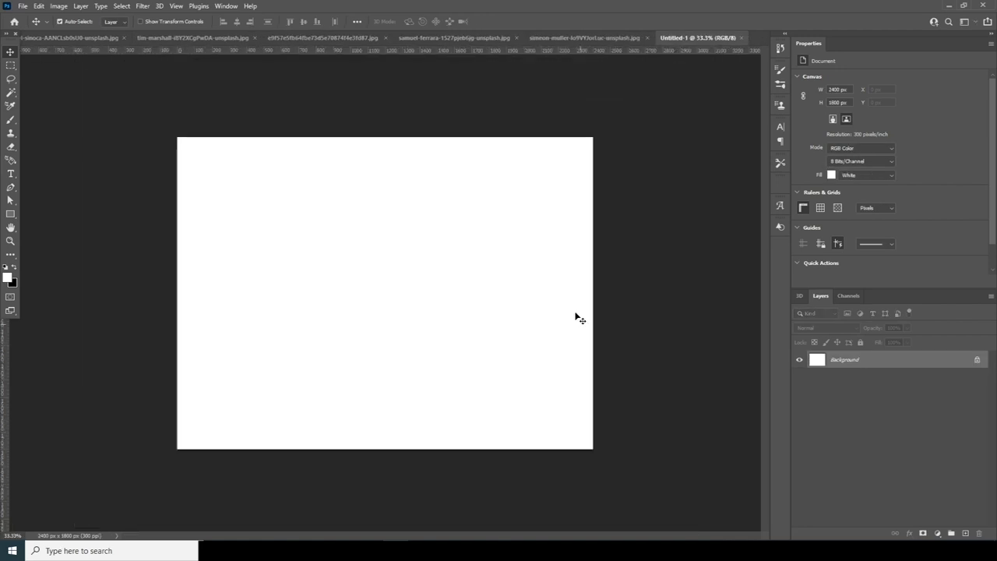
# - Copy the masked water layer from its source image into the new blank document
pyautogui.click(579, 38)
pyautogui.click(81, 37)
pyautogui.moveTo(377, 333); pyautogui.dragTo(443, 292)
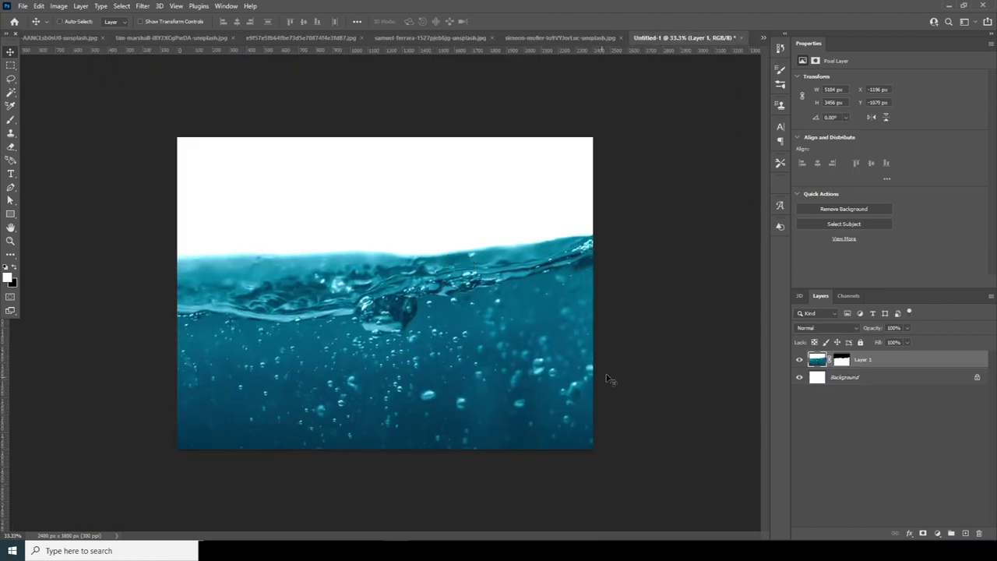
# - Scale the water layer down to about 2543 × 1695 px and lower it so it fills the bottom of the canvas
pyautogui.hotkey('ctrl', 't')
pyautogui.hotkey('ctrl', '-')
pyautogui.hotkey('ctrl', '-')
pyautogui.moveTo(627, 420); pyautogui.dragTo(498, 366)
pyautogui.press('Return')
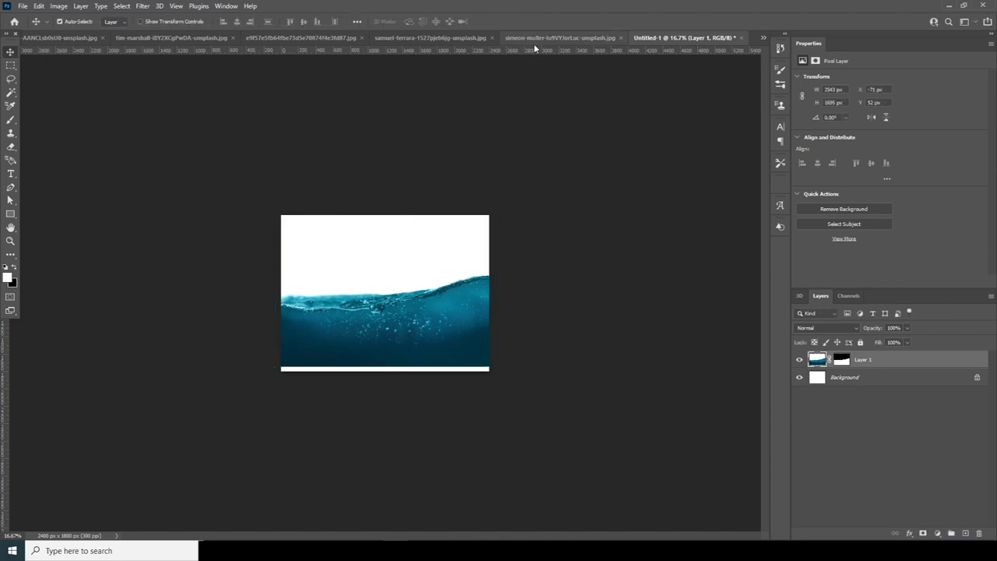
pyautogui.moveTo(433, 328); pyautogui.dragTo(434, 336)
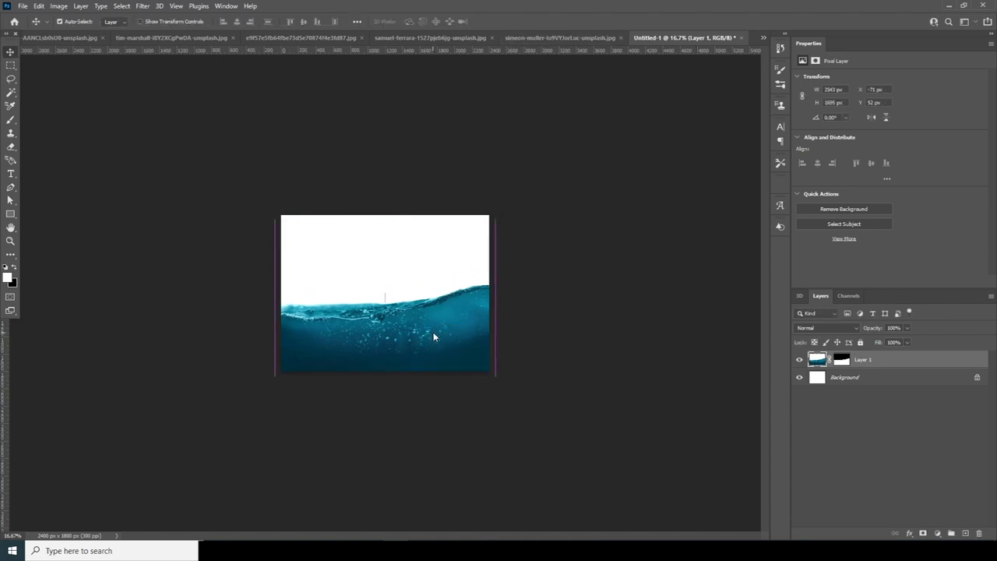
# - Copy the cut-out footballer from its source image into the composition above the water and convert the layer to a smart object
pyautogui.click(561, 37)
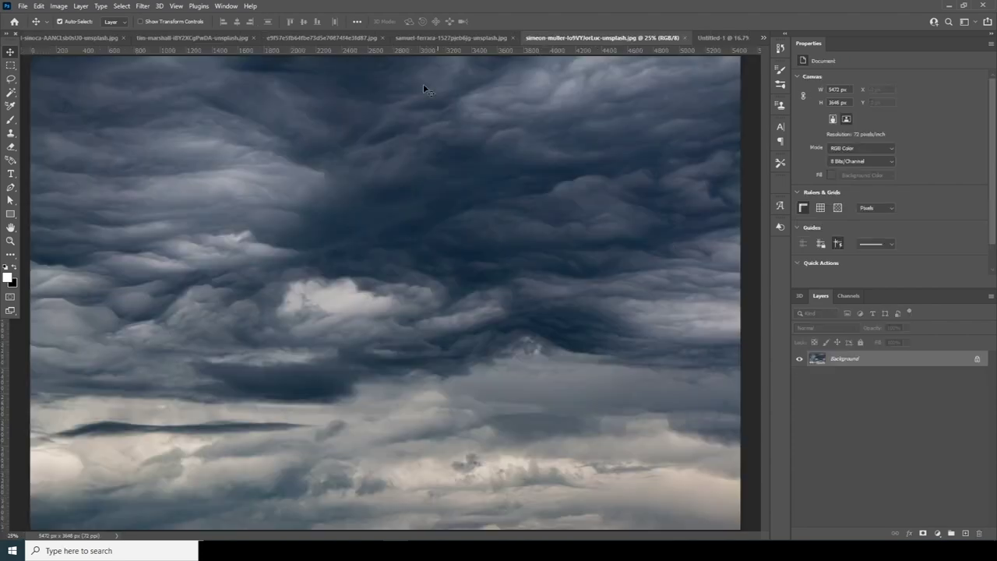
pyautogui.click(208, 38)
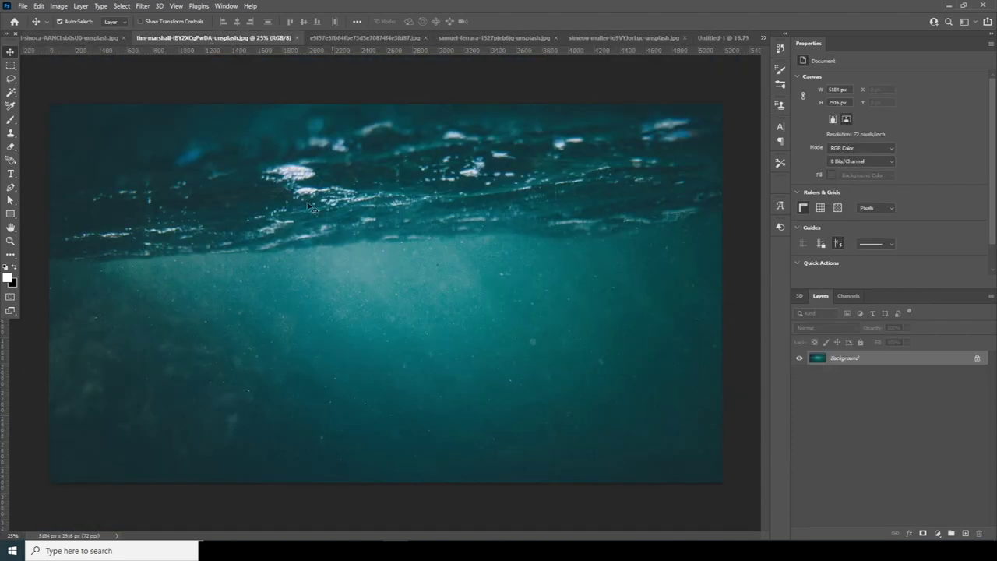
pyautogui.click(92, 37)
pyautogui.click(545, 38)
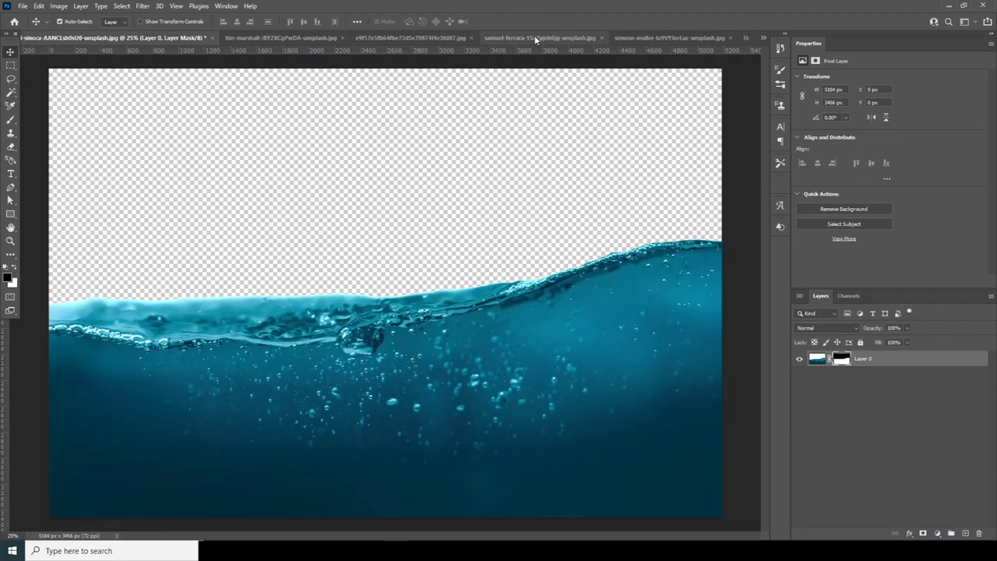
pyautogui.click(314, 38)
pyautogui.moveTo(343, 379); pyautogui.dragTo(511, 268)
pyautogui.rightClick(859, 360)
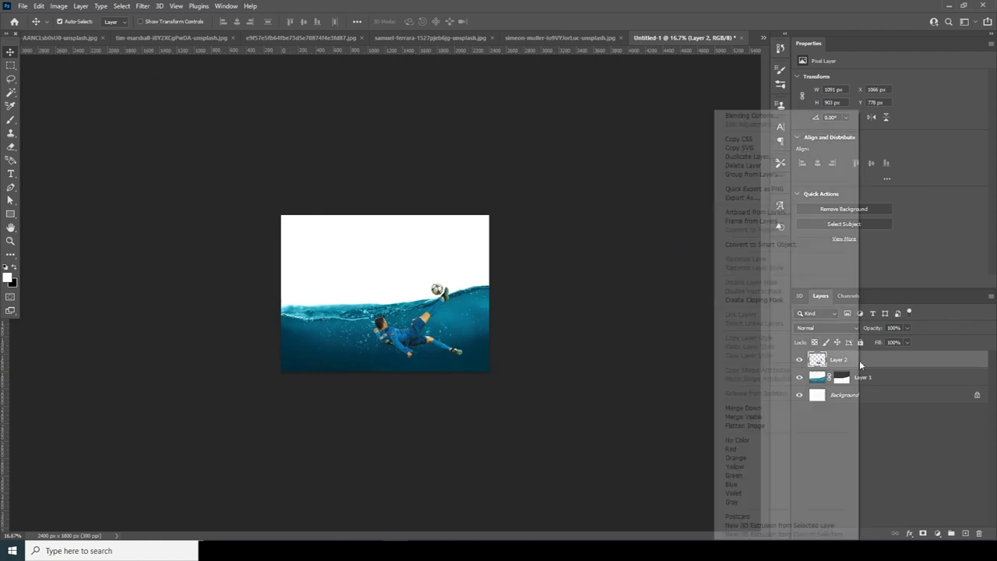
pyautogui.click(768, 246)
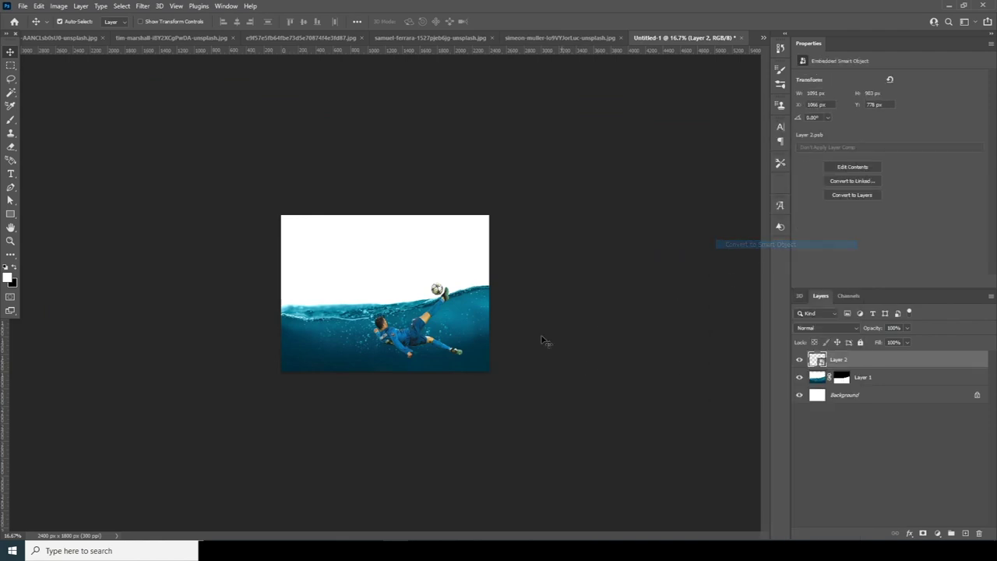
# - Enlarge the footballer to about 174%, positioning him half out of the water with the ball near the canvas's top edge
pyautogui.hotkey('ctrl', 't')
pyautogui.moveTo(467, 361)
pyautogui.mouseDown()
pyautogui.moveTo(485, 374)
pyautogui.moveTo(485, 350)
pyautogui.moveTo(458, 357)
pyautogui.moveTo(472, 363)
pyautogui.mouseUp()
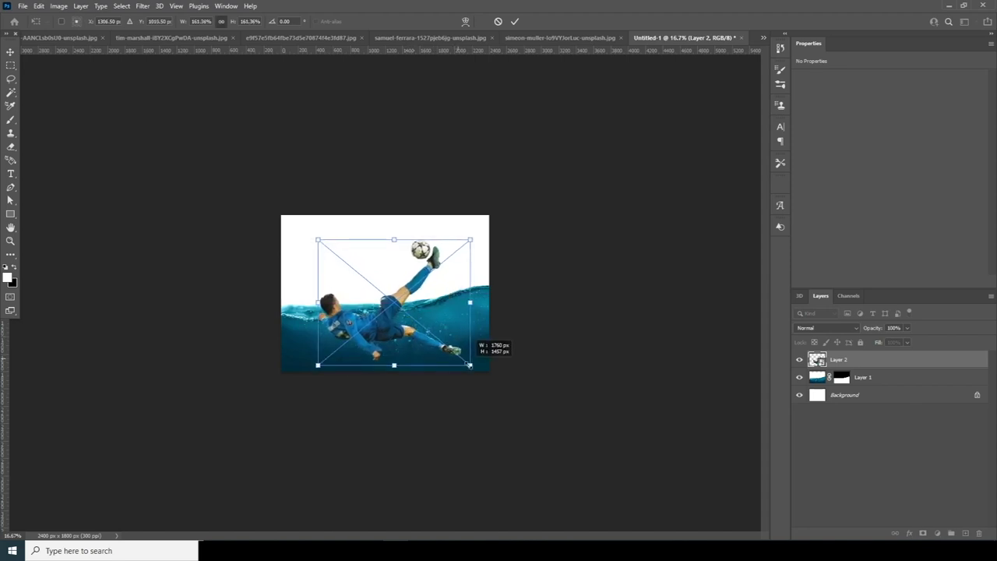
pyautogui.moveTo(415, 327); pyautogui.dragTo(415, 325)
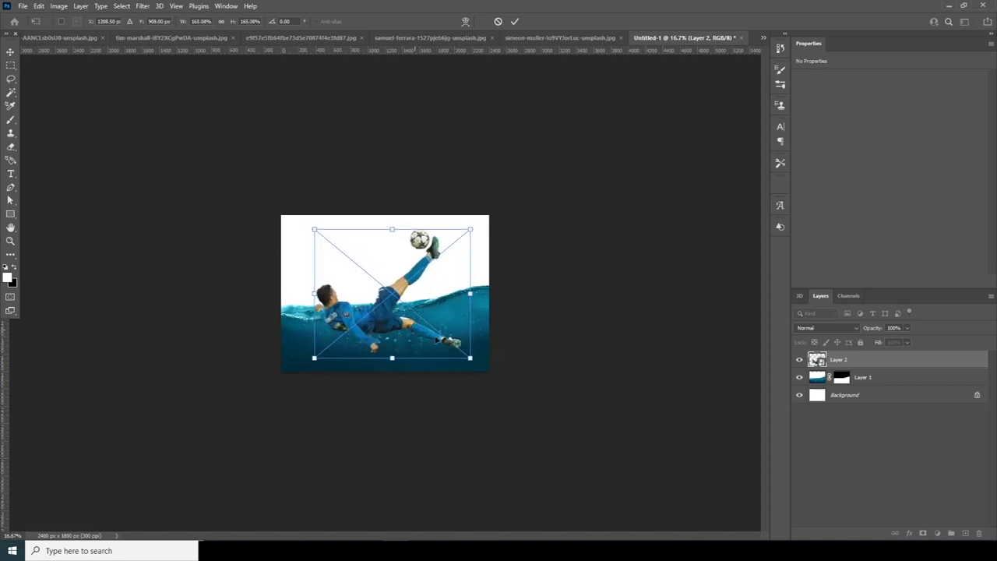
pyautogui.moveTo(468, 357); pyautogui.dragTo(475, 360)
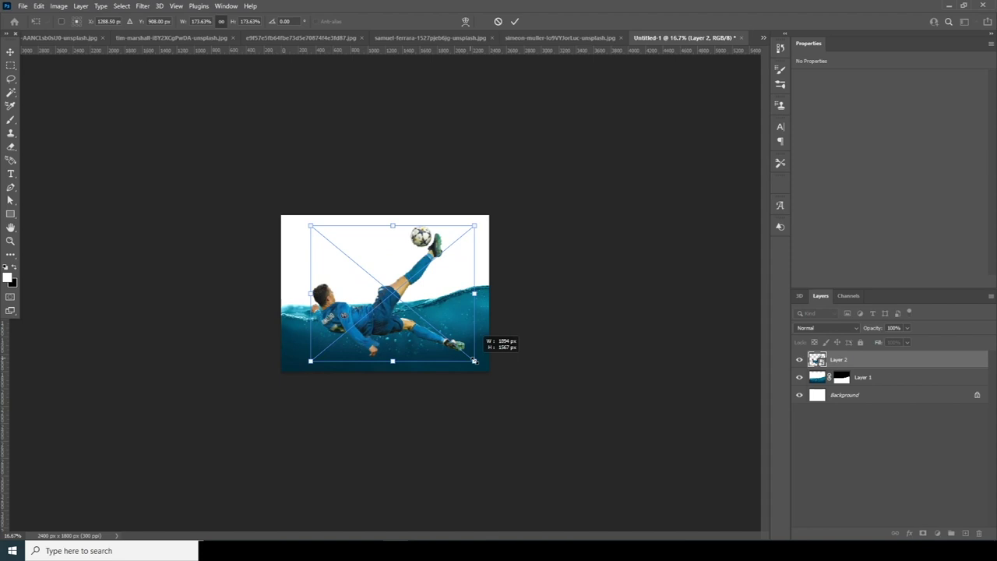
pyautogui.press('Return')
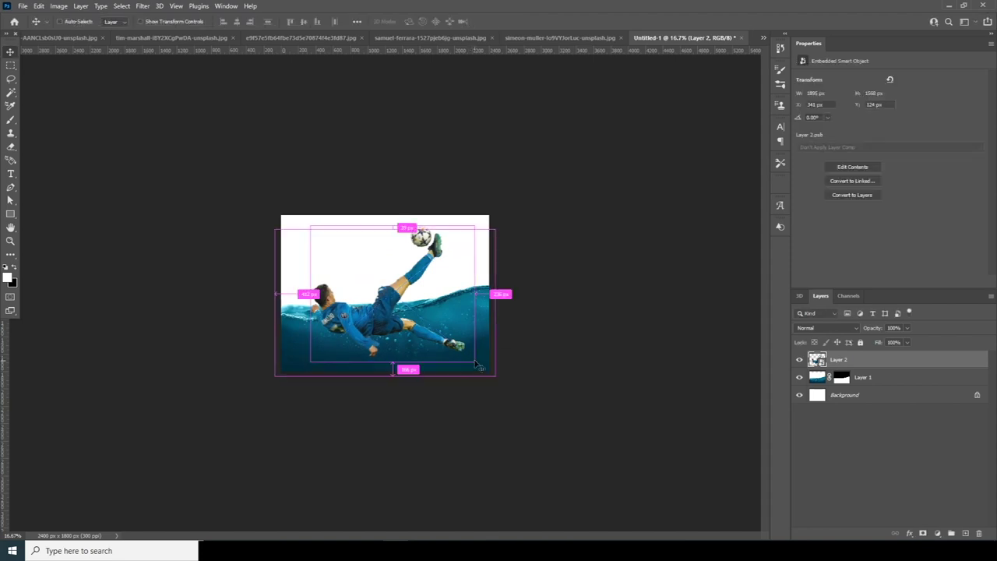
# - Nudge the footballer layer to the right until its X position is 381 px
pyautogui.hotkey('ctrl', '+')
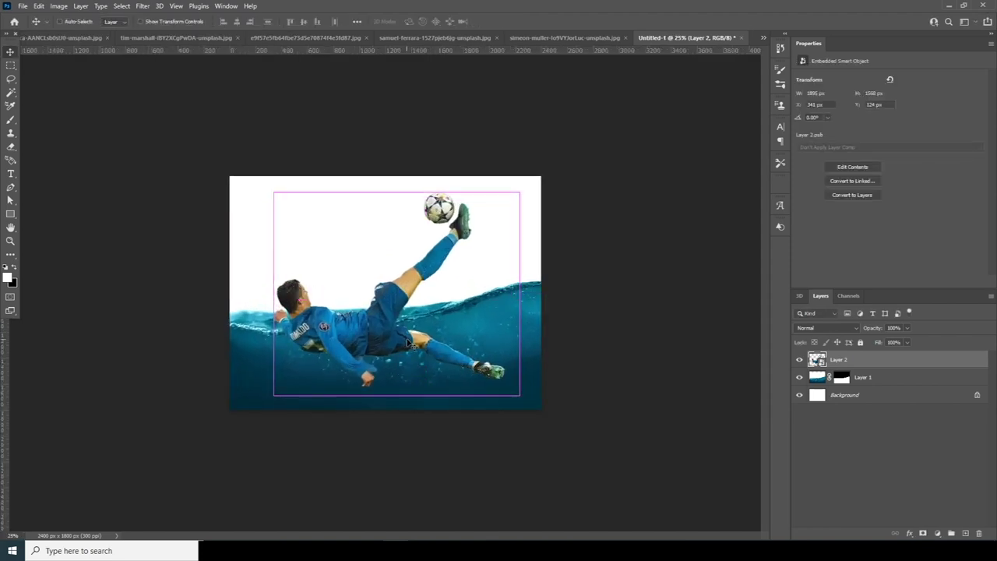
pyautogui.press('Right')
pyautogui.press('Right')
pyautogui.press('Right')
pyautogui.press('Right')
pyautogui.press('Right')
pyautogui.press('Right')
pyautogui.press('Right')
pyautogui.press('Right')
pyautogui.press('Right')
pyautogui.press('Right')
pyautogui.press('Right')
pyautogui.press('Right')
pyautogui.press('Right')
pyautogui.press('Right')
pyautogui.press('Right')
pyautogui.press('Right')
pyautogui.press('Right')
pyautogui.press('Right')
pyautogui.press('Right')
pyautogui.press('Right')
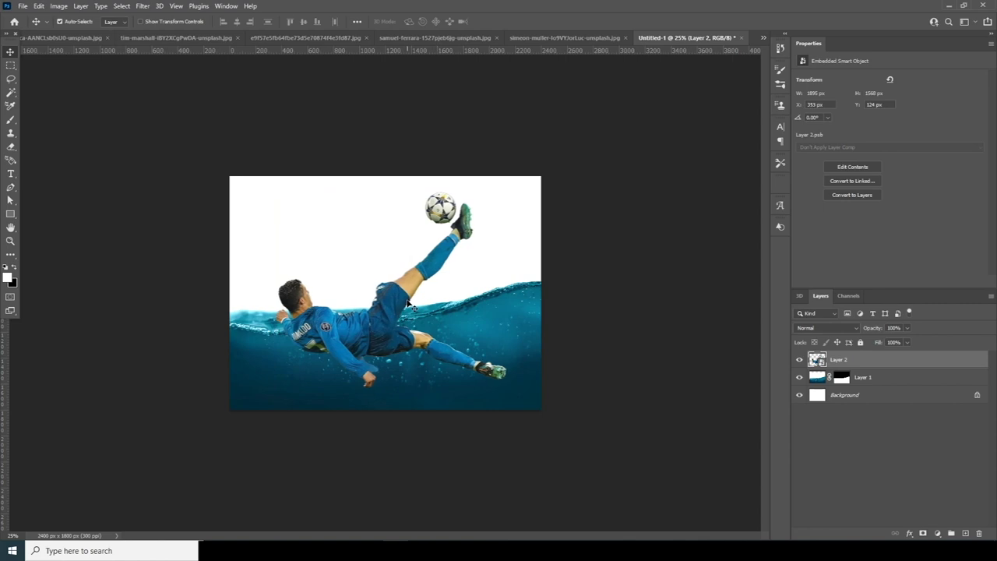
pyautogui.press('Right')
pyautogui.press('Right')
pyautogui.press('Right')
pyautogui.press('Right')
pyautogui.press('Right')
pyautogui.press('Right')
pyautogui.press('Right')
pyautogui.press('Right')
pyautogui.press('Right')
pyautogui.press('Right')
pyautogui.press('Right')
pyautogui.press('Right')
pyautogui.press('Right')
pyautogui.press('Right')
pyautogui.press('Right')
pyautogui.press('Right')
pyautogui.press('Right')
pyautogui.press('Right')
pyautogui.press('Right')
pyautogui.press('Right')
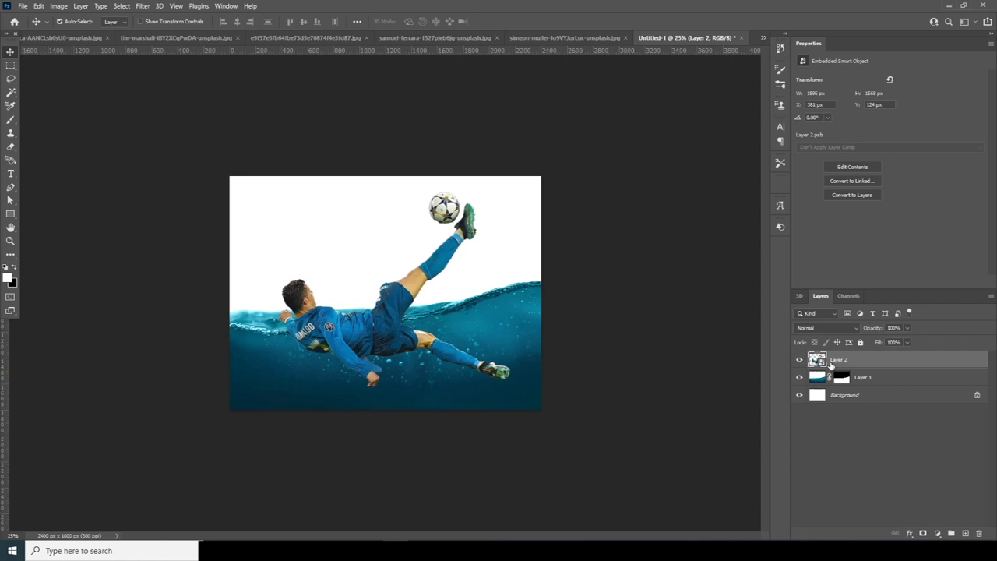
# - Duplicate the masked water layer, place the copy above the footballer and lower its opacity to about 65%
pyautogui.click(818, 380)
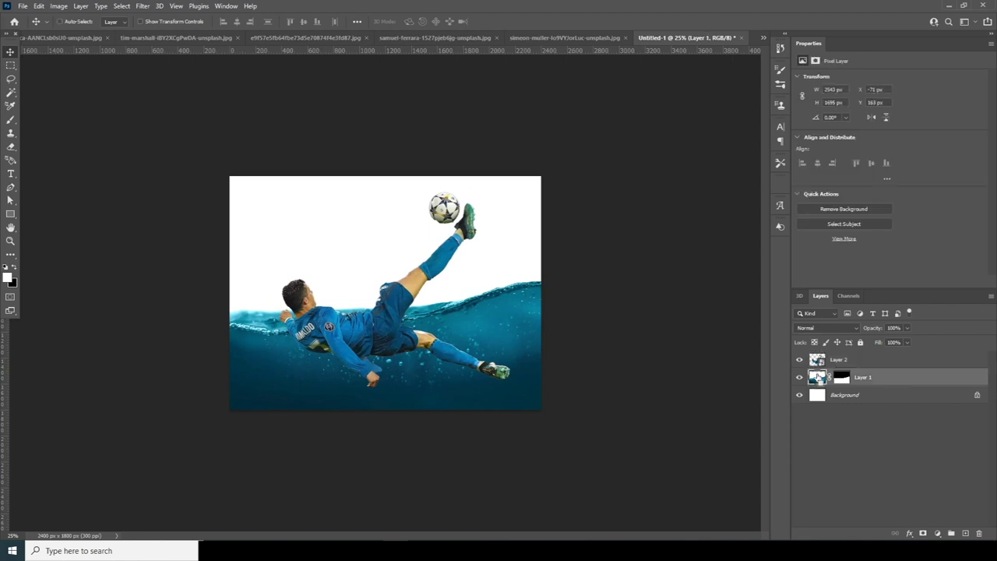
pyautogui.hotkey('ctrl', 'j')
pyautogui.moveTo(820, 381); pyautogui.dragTo(820, 359)
pyautogui.click(906, 342)
pyautogui.moveTo(895, 342); pyautogui.dragTo(896, 343)
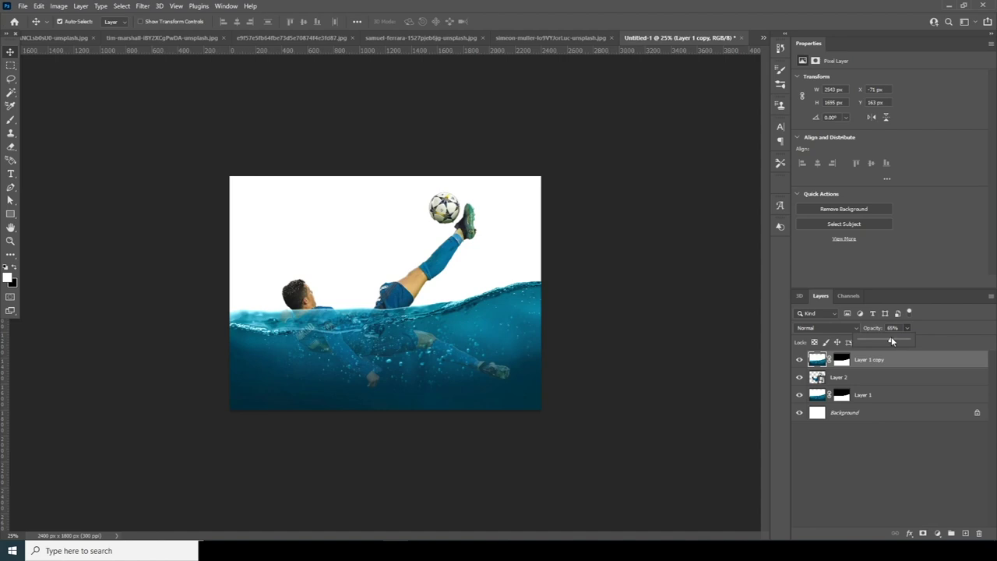
# - Put the water copy in its own layer group named "water top" and collapse the group
pyautogui.click(817, 365)
pyautogui.hotkey('ctrl', 'g')
pyautogui.doubleClick(838, 357)
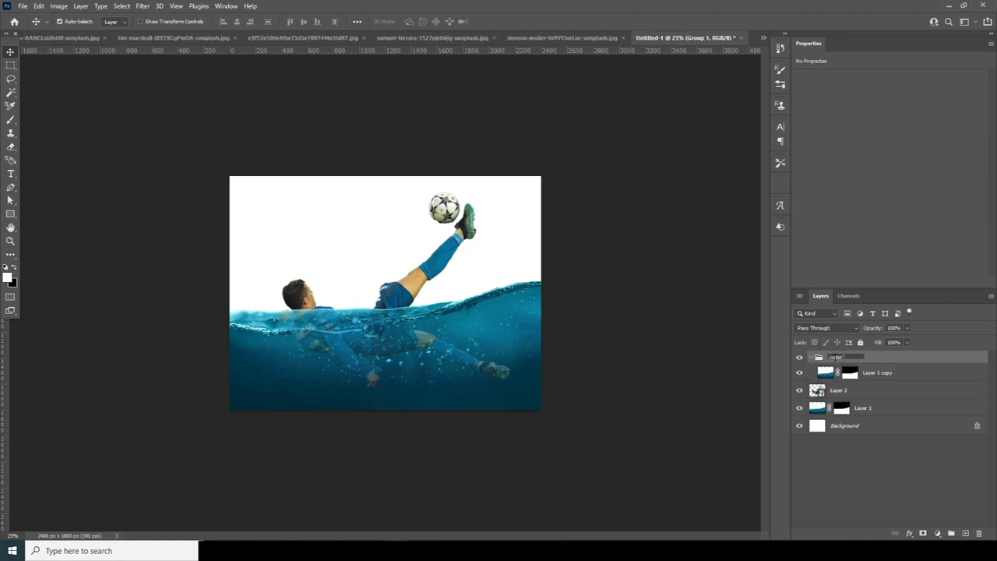
pyautogui.write('water top')
pyautogui.press('Return')
pyautogui.click(811, 357)
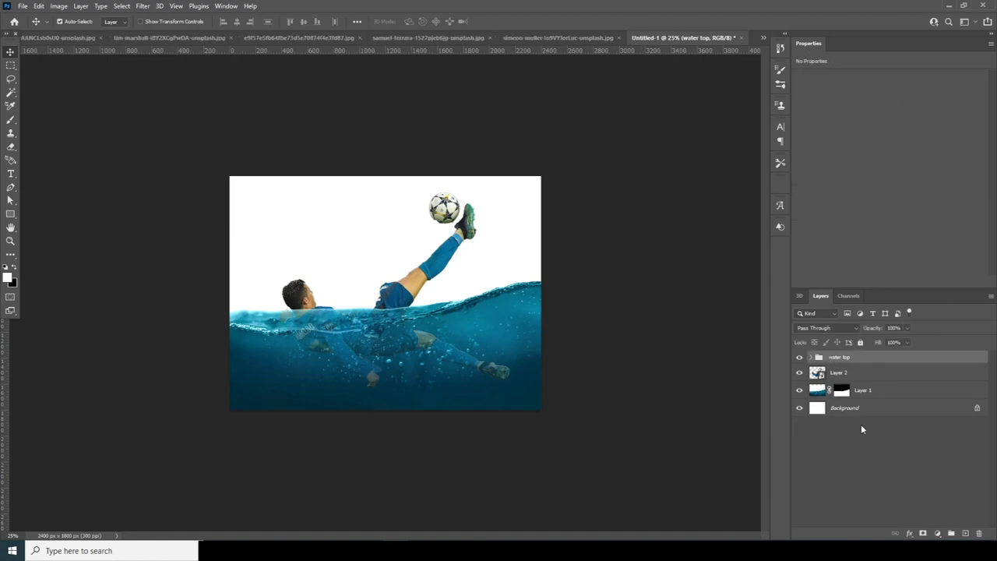
# - Add a layer mask to the water top group and paint black with a 200 px Soft Round brush along the footballer's upper body
pyautogui.click(921, 533)
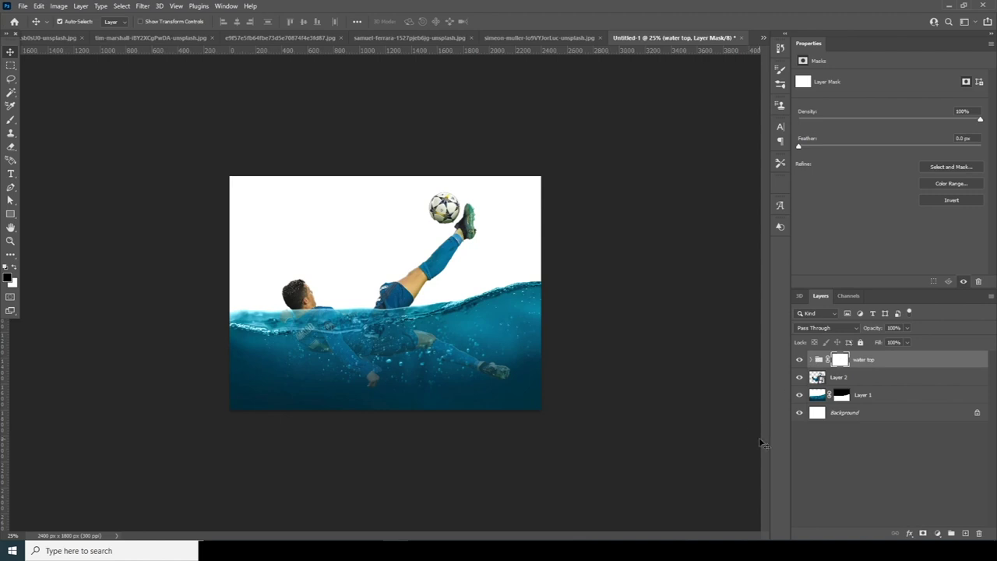
pyautogui.press('b')
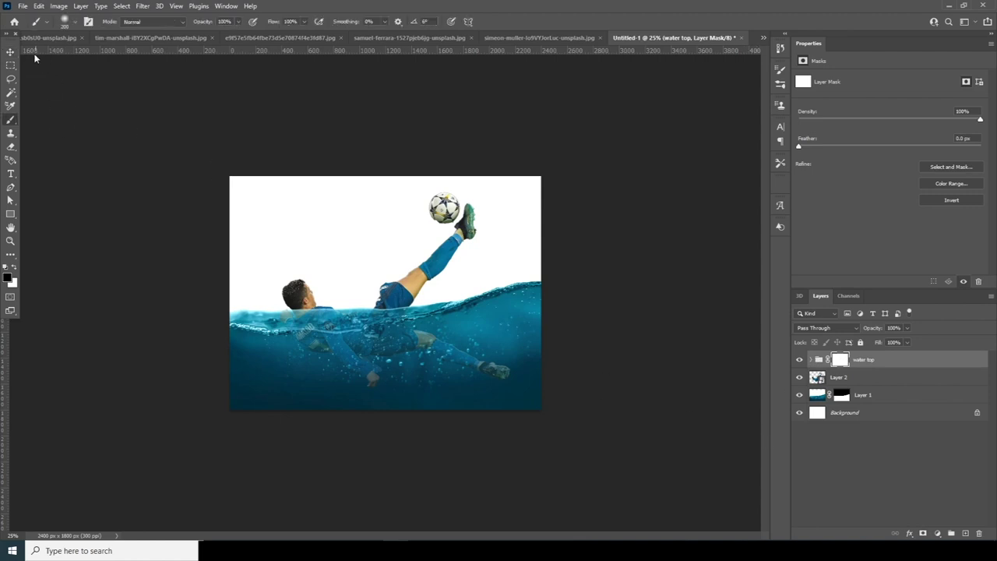
pyautogui.click(63, 21)
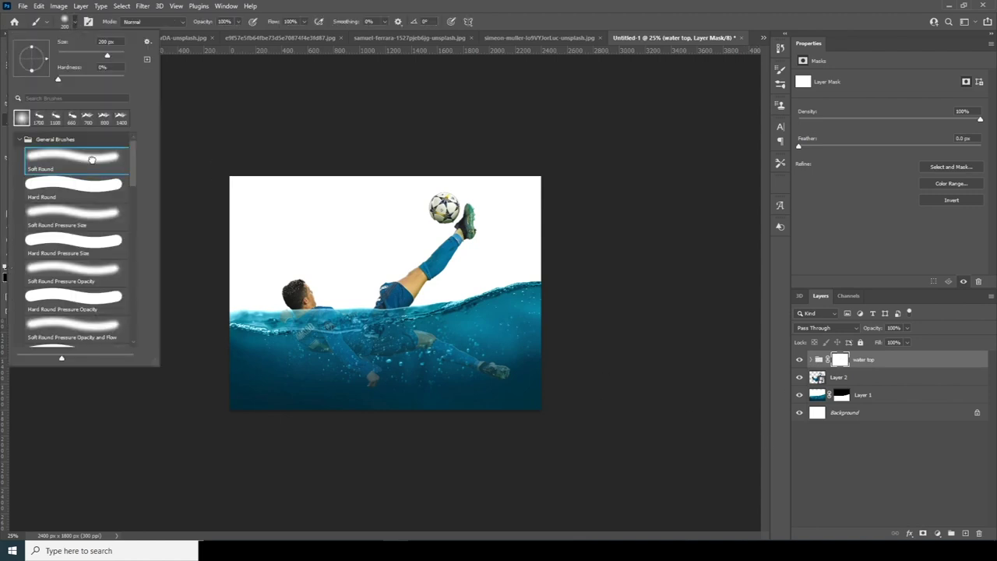
pyautogui.doubleClick(94, 165)
pyautogui.moveTo(283, 308); pyautogui.dragTo(439, 293)
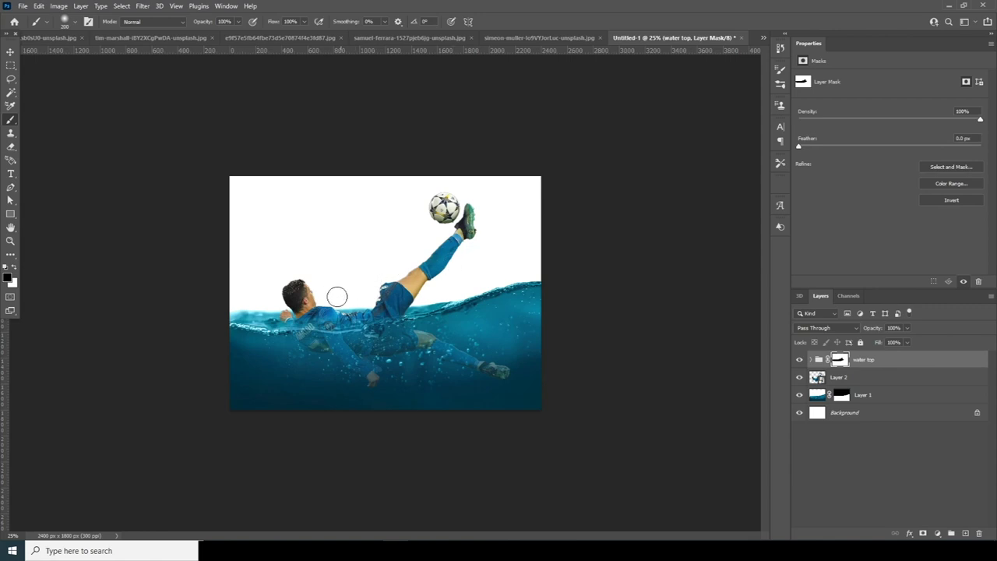
# - Copy the dark teal underwater photo into the composition as the topmost layer and convert it to a smart object
pyautogui.click(54, 39)
pyautogui.click(257, 38)
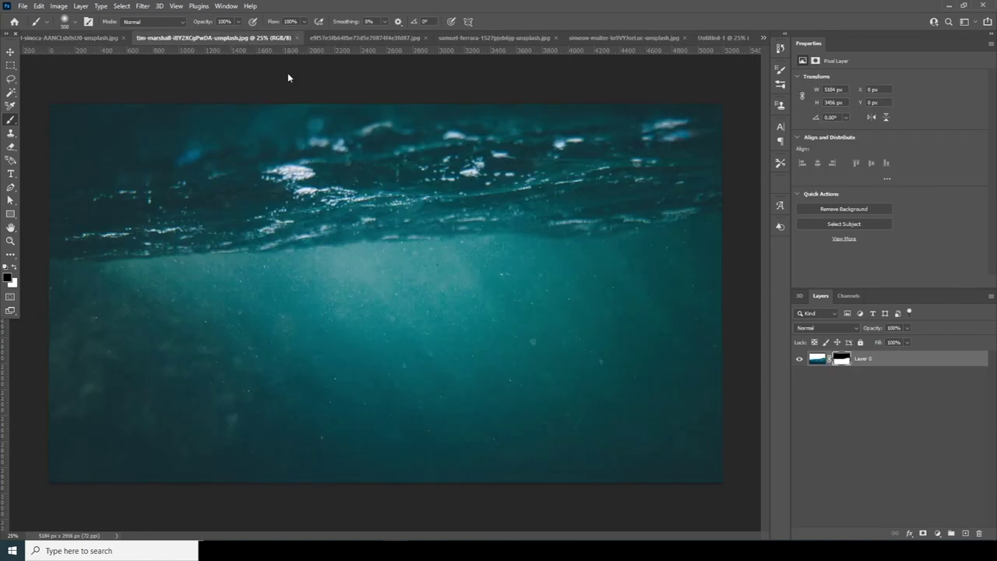
pyautogui.click(11, 51)
pyautogui.moveTo(374, 209); pyautogui.dragTo(435, 305)
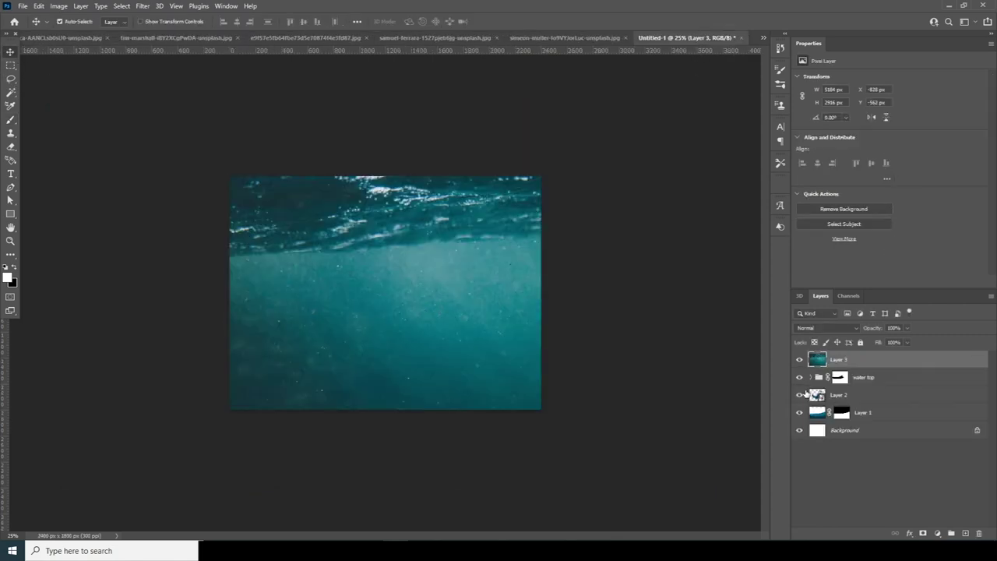
pyautogui.hotkey('ctrl', 't')
pyautogui.press('Return')
pyautogui.rightClick(900, 361)
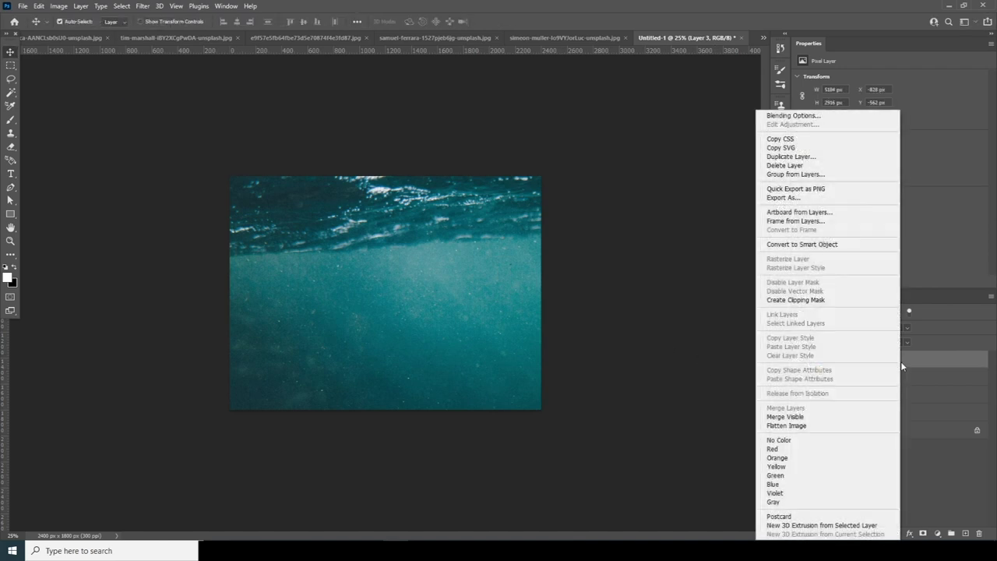
pyautogui.click(810, 246)
# - Scale the underwater photo to about 41.5% and move it over the lower part of the canvas, aligned to the left edge
pyautogui.hotkey('ctrl', 't')
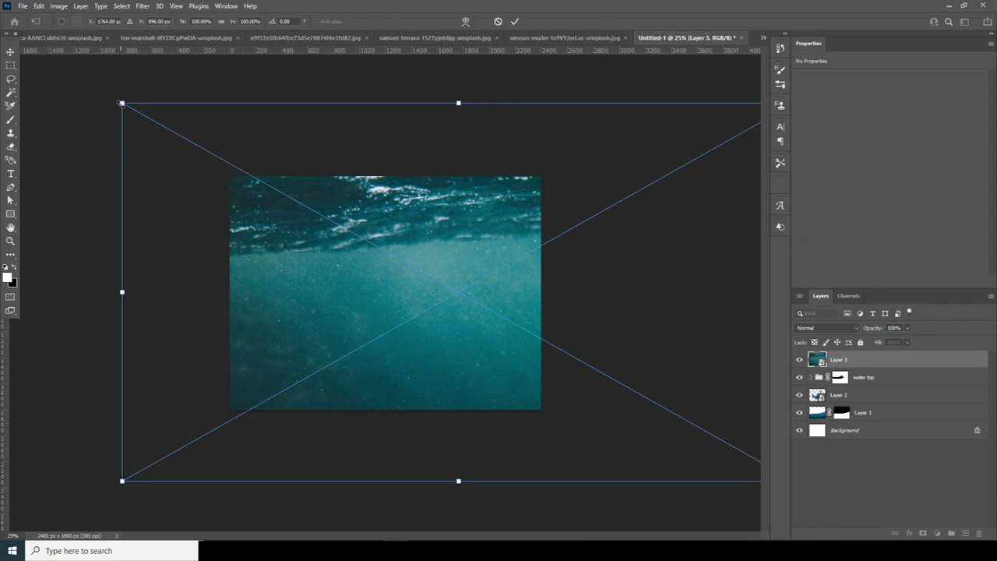
pyautogui.moveTo(121, 103); pyautogui.dragTo(318, 215)
pyautogui.moveTo(426, 309); pyautogui.dragTo(336, 388)
pyautogui.press('Return')
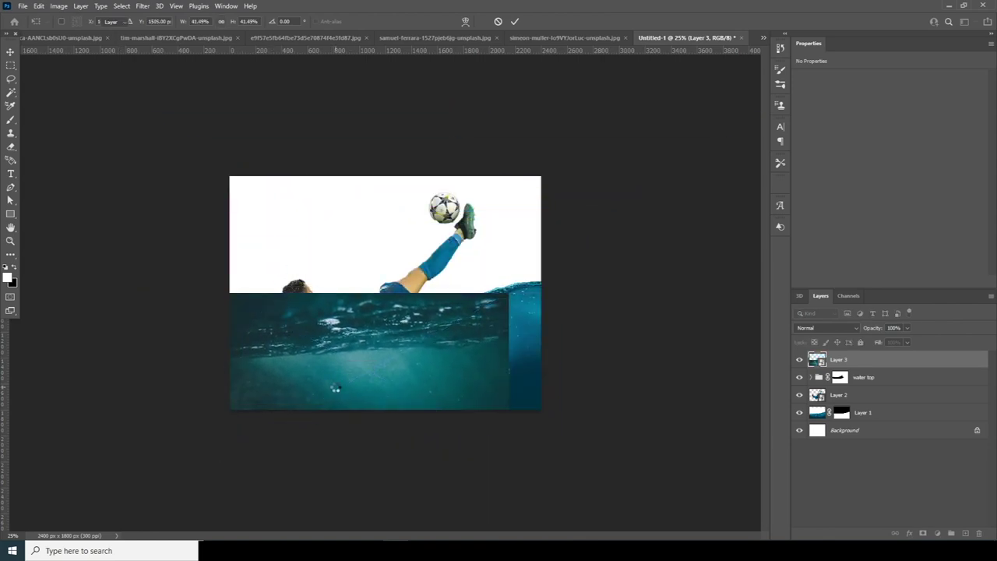
# - Warp the underwater photo so its top edge follows the wave line and its right side extends past the canvas edge
pyautogui.hotkey('ctrl', 't')
pyautogui.rightClick(383, 328)
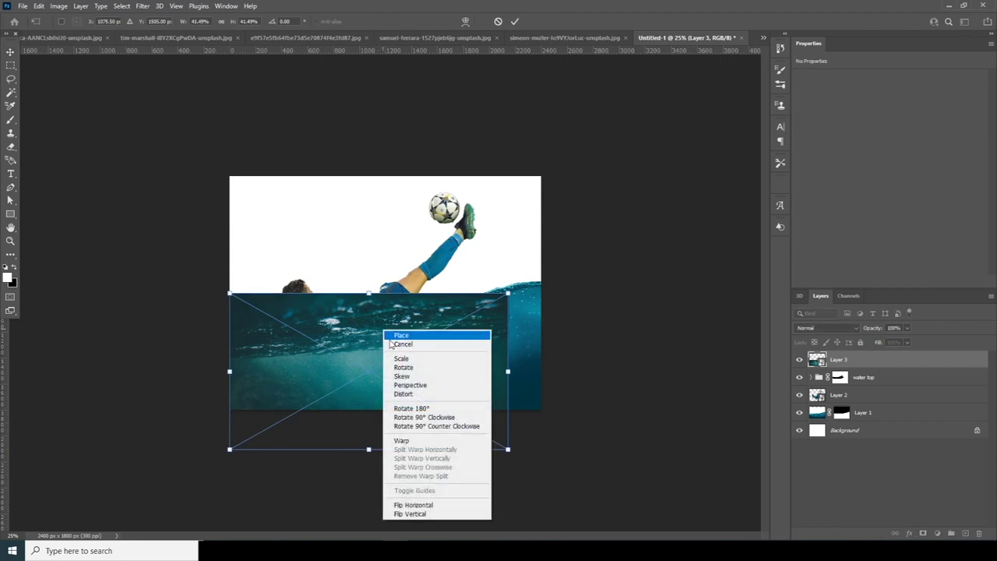
pyautogui.click(401, 441)
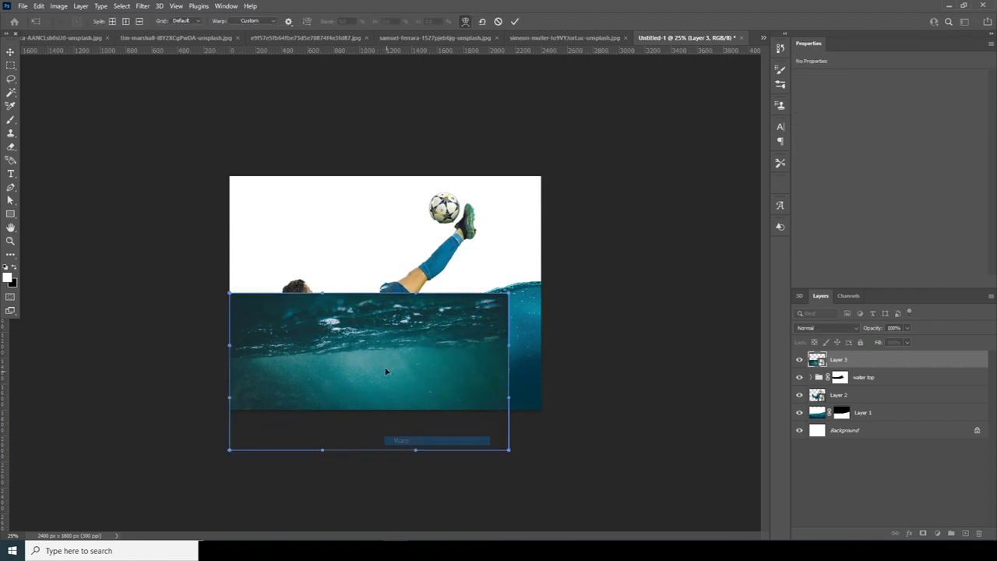
pyautogui.moveTo(230, 294); pyautogui.dragTo(234, 315)
pyautogui.moveTo(508, 449); pyautogui.dragTo(587, 438)
pyautogui.moveTo(508, 295); pyautogui.dragTo(548, 277)
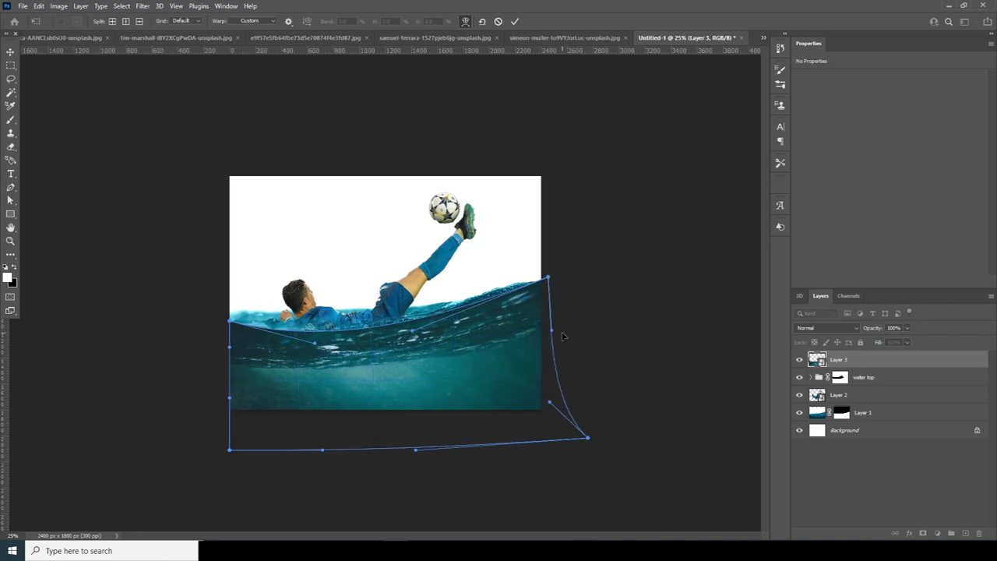
pyautogui.press('Return')
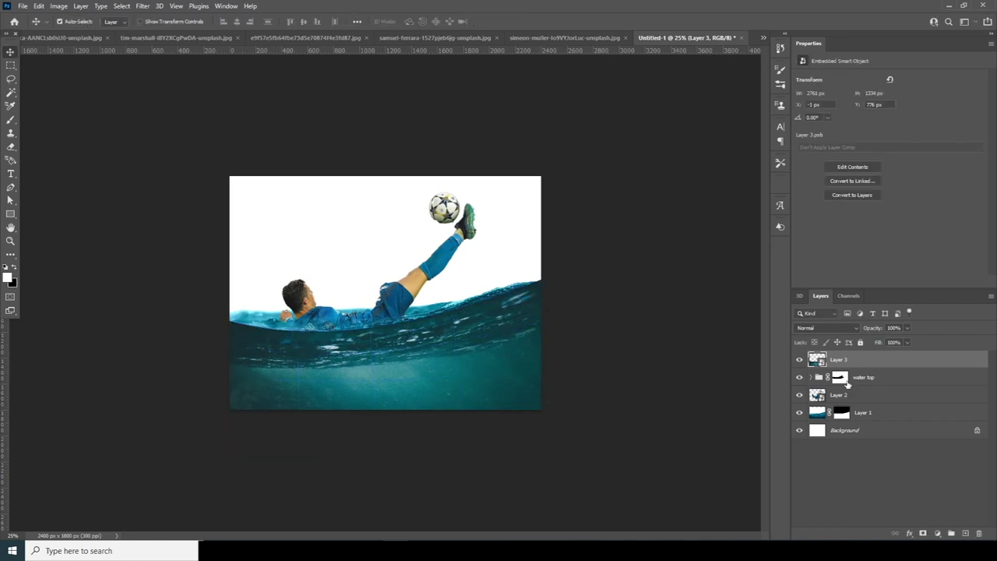
# - Add a layer mask to the underwater photo layer and paint black with a 500 px brush along the wave line and footballer's torso
pyautogui.click(923, 534)
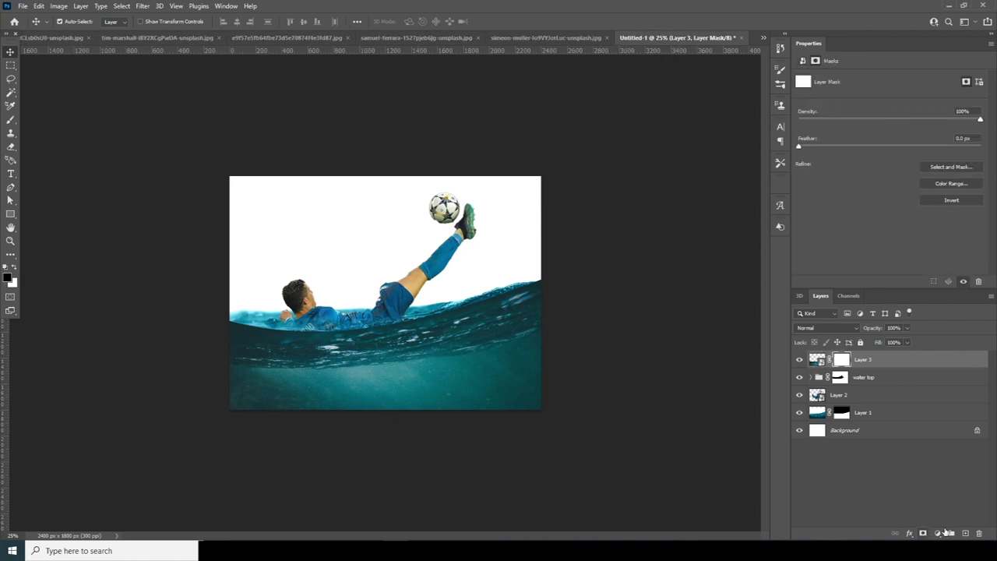
pyautogui.press('b')
pyautogui.press('x')
pyautogui.moveTo(243, 292)
pyautogui.mouseDown()
pyautogui.moveTo(300, 289)
pyautogui.moveTo(305, 304)
pyautogui.moveTo(335, 295)
pyautogui.moveTo(406, 301)
pyautogui.moveTo(556, 250)
pyautogui.mouseUp()
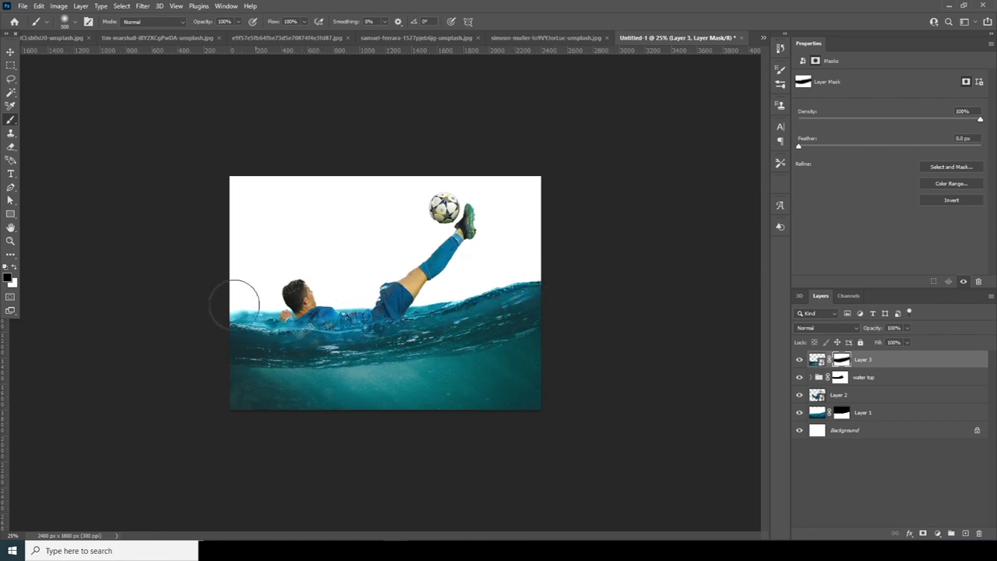
# - Lower the underwater photo layer's opacity to 40% so the footballer's submerged body shows through
pyautogui.click(811, 377)
pyautogui.click(817, 360)
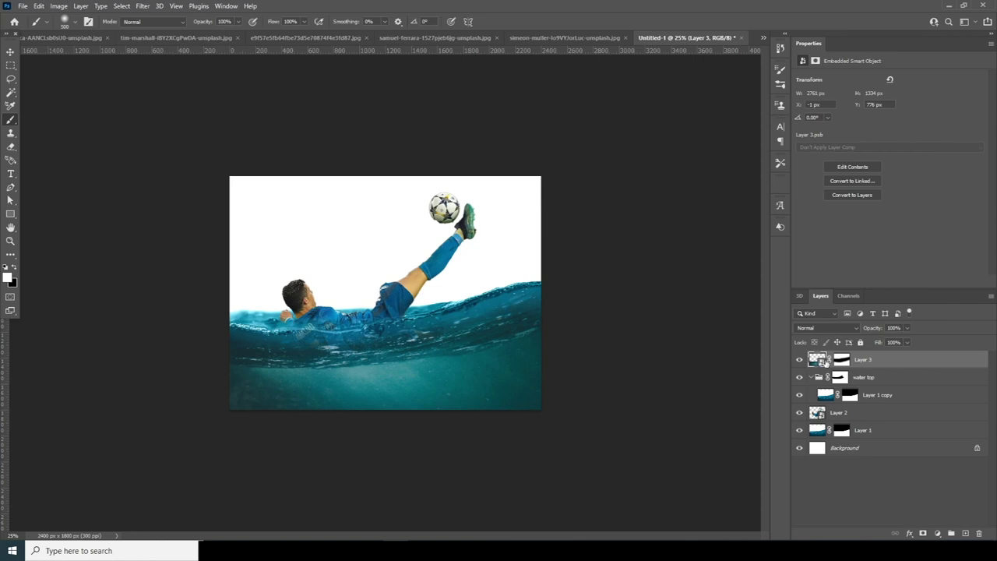
pyautogui.moveTo(888, 338); pyautogui.dragTo(889, 340)
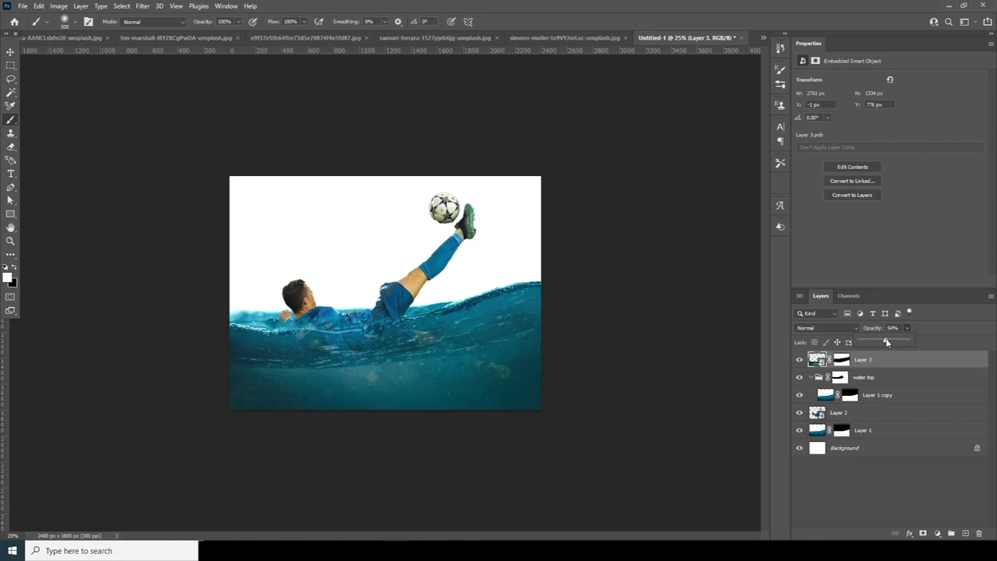
pyautogui.moveTo(884, 342); pyautogui.dragTo(898, 341)
pyautogui.click(877, 394)
pyautogui.click(812, 365)
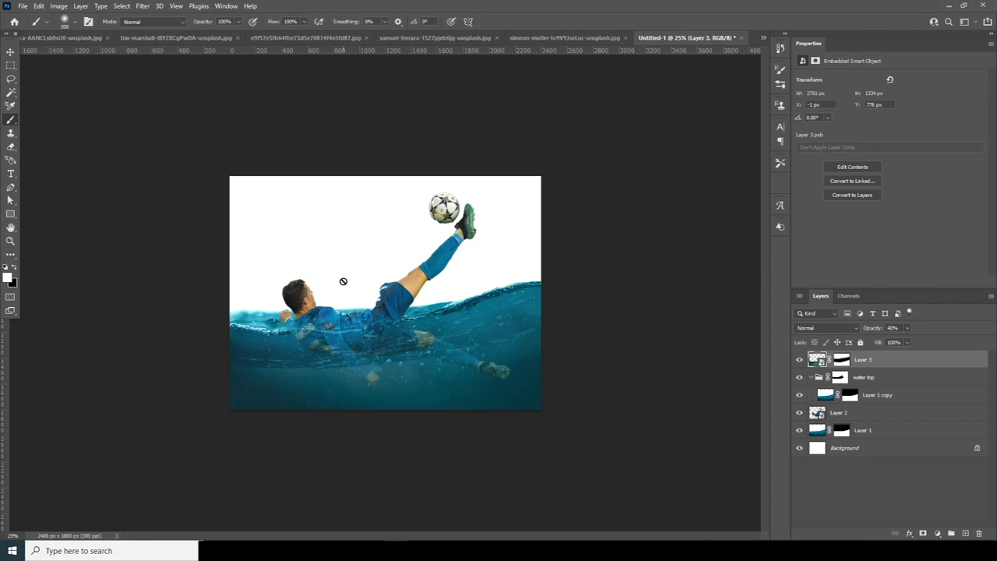
# - Copy the mountain sunset photo into the composition and place its layer directly above the Background layer
pyautogui.click(10, 52)
pyautogui.click(28, 38)
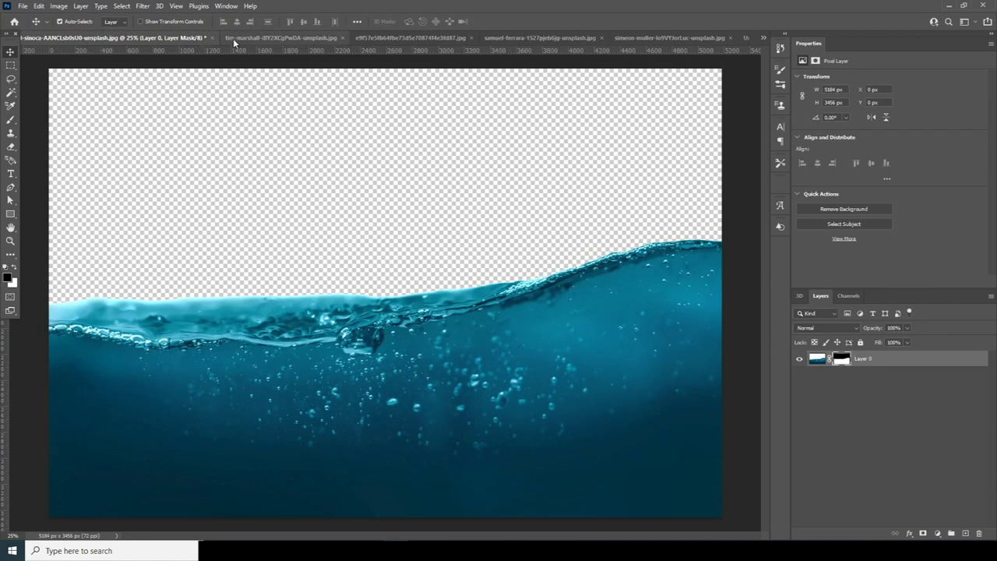
pyautogui.click(233, 38)
pyautogui.click(373, 37)
pyautogui.click(506, 37)
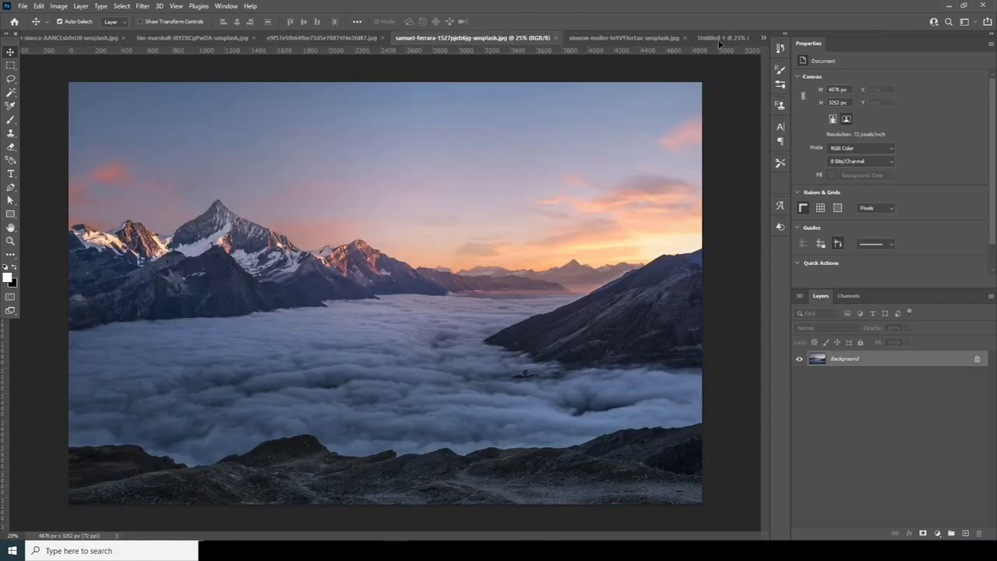
pyautogui.moveTo(720, 37); pyautogui.dragTo(434, 325)
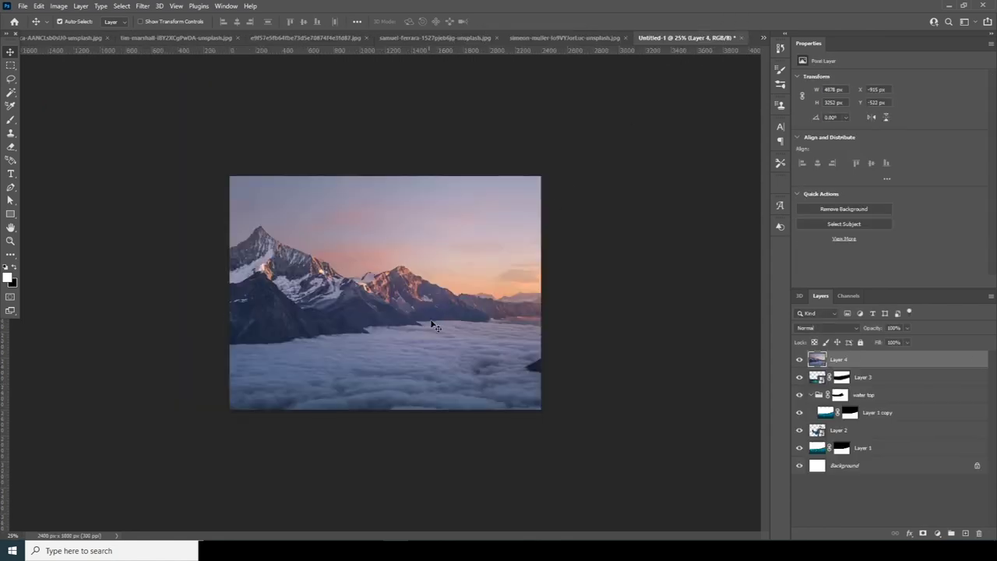
pyautogui.moveTo(817, 363); pyautogui.dragTo(814, 445)
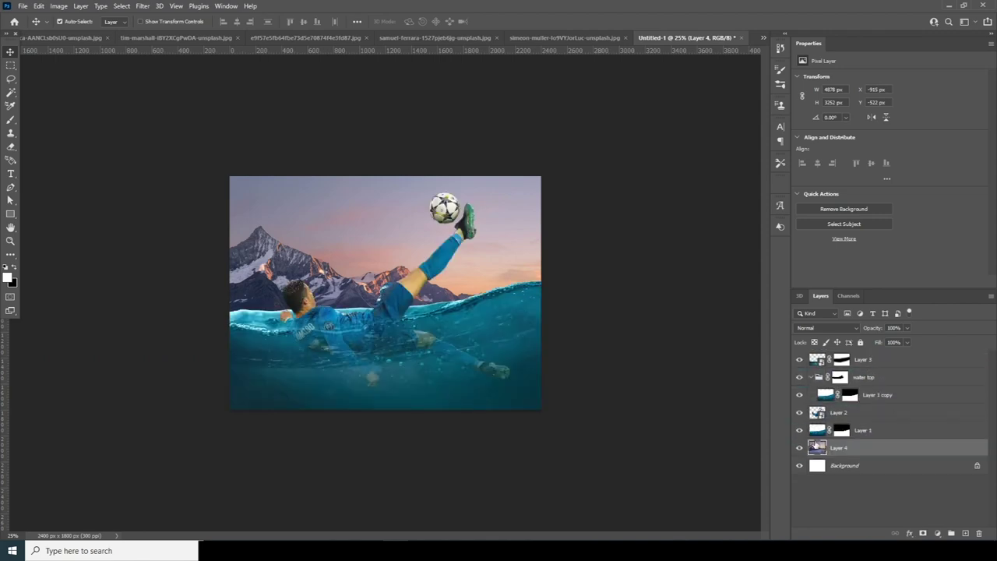
# - Lower the opacity of the main water layer, Layer 1, to about 72%
pyautogui.click(854, 429)
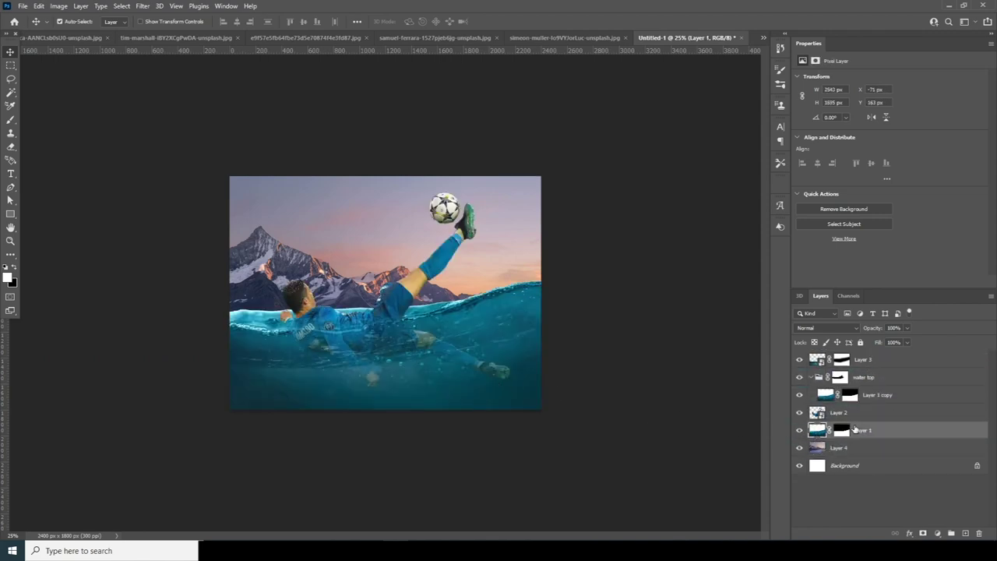
pyautogui.click(907, 329)
pyautogui.moveTo(890, 341); pyautogui.dragTo(891, 339)
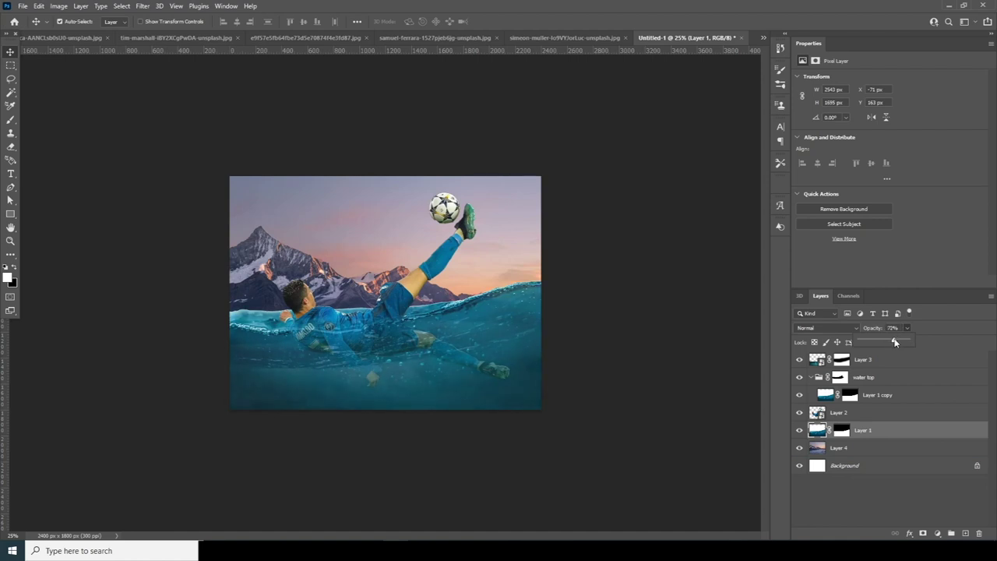
# - Convert the mountain layer to a smart object, scale it to about 60.76%, rotate it to -3.47° and position the mountains behind the wave
pyautogui.click(836, 449)
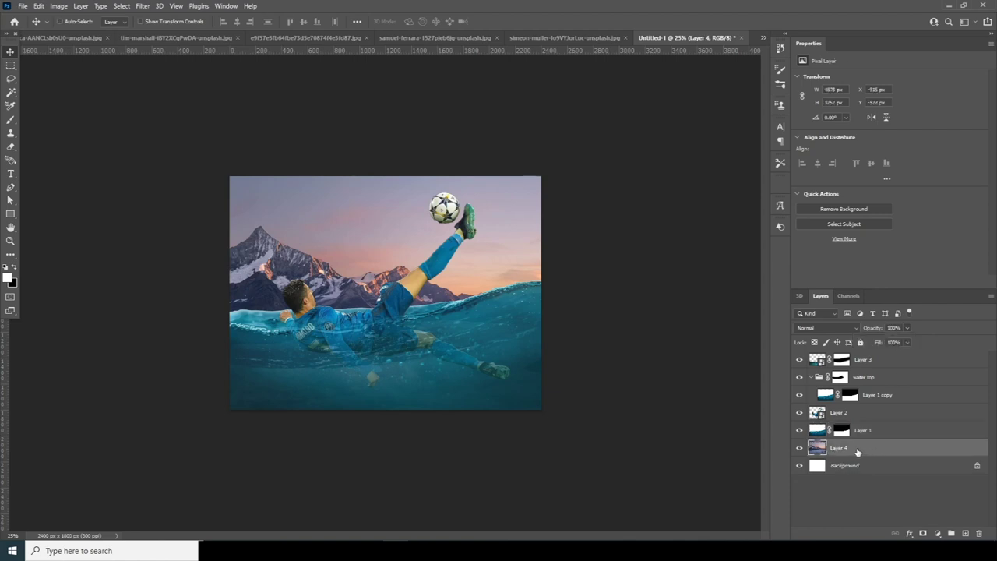
pyautogui.rightClick(870, 450)
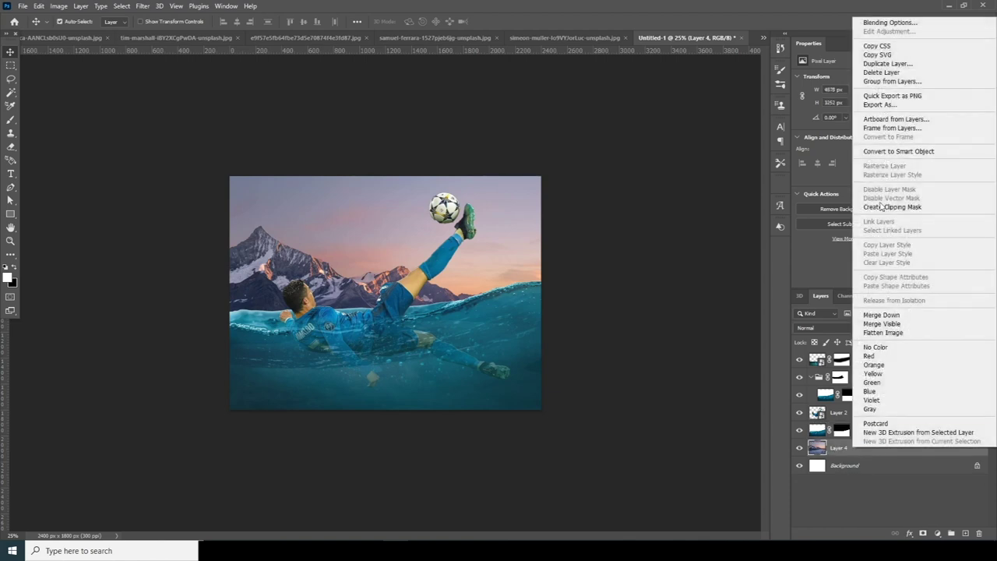
pyautogui.click(898, 151)
pyautogui.hotkey('ctrl', 't')
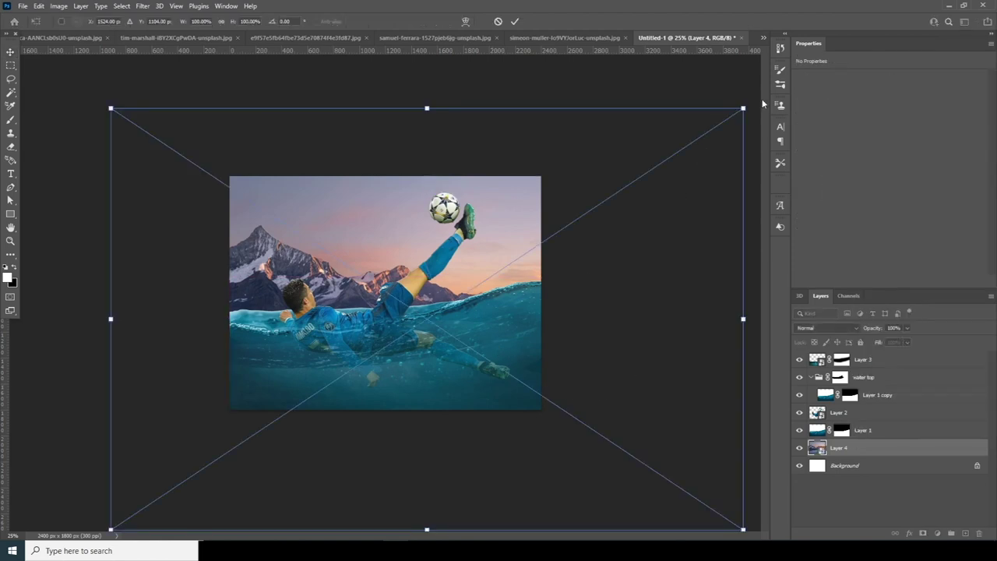
pyautogui.moveTo(744, 107); pyautogui.dragTo(618, 192)
pyautogui.moveTo(534, 287); pyautogui.dragTo(492, 280)
pyautogui.moveTo(647, 309); pyautogui.dragTo(665, 283)
pyautogui.moveTo(538, 322)
pyautogui.mouseDown()
pyautogui.moveTo(527, 299)
pyautogui.moveTo(526, 312)
pyautogui.mouseUp()
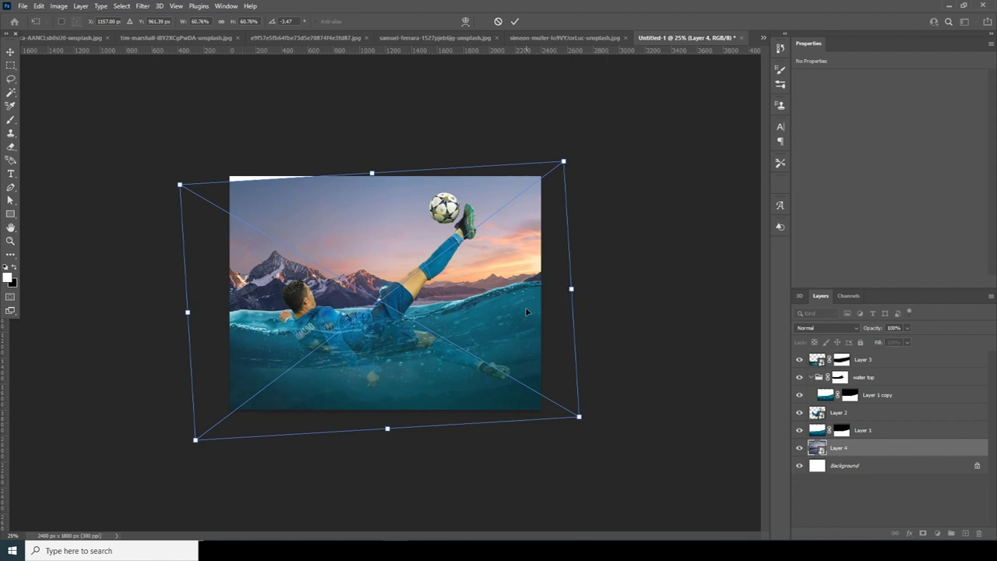
# - Warp the mountain photo's upper-left corner outward to cover the white gap along the canvas edge
pyautogui.rightClick(499, 289)
pyautogui.click(518, 396)
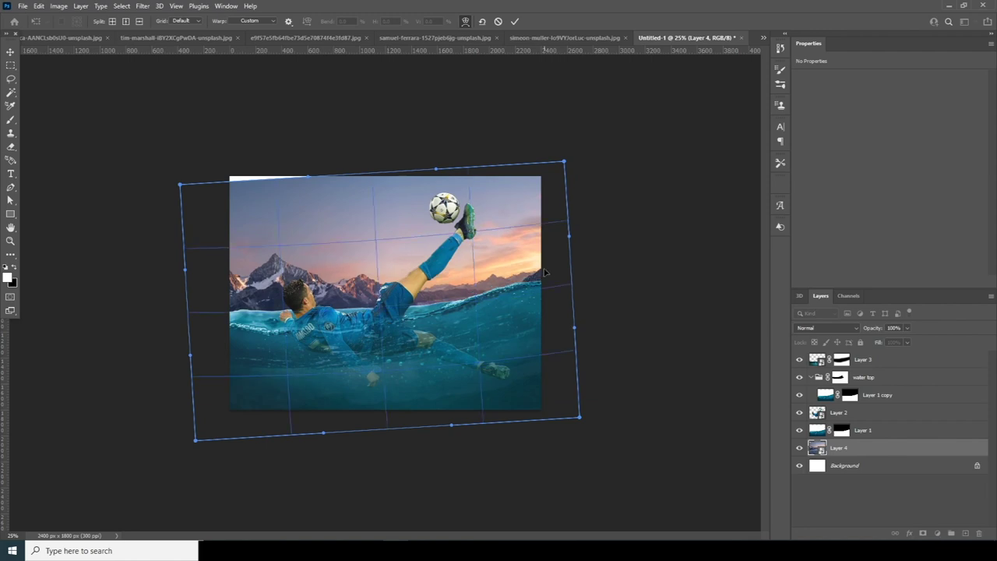
pyautogui.moveTo(179, 187); pyautogui.dragTo(173, 169)
pyautogui.press('Return')
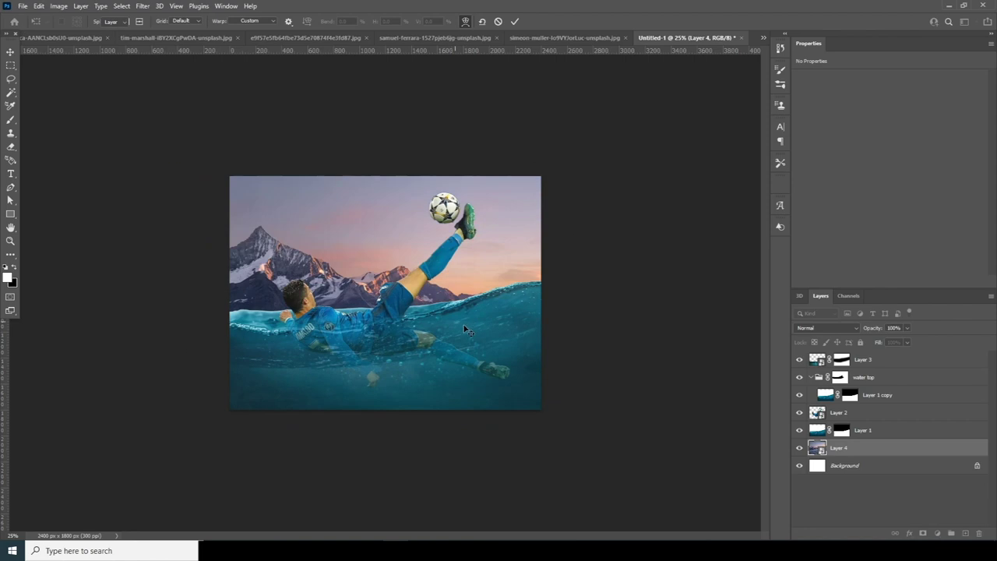
# - Copy the stormy cloud photo into the composition, shift it over the sky and place its layer directly beneath the footballer layer
pyautogui.click(536, 38)
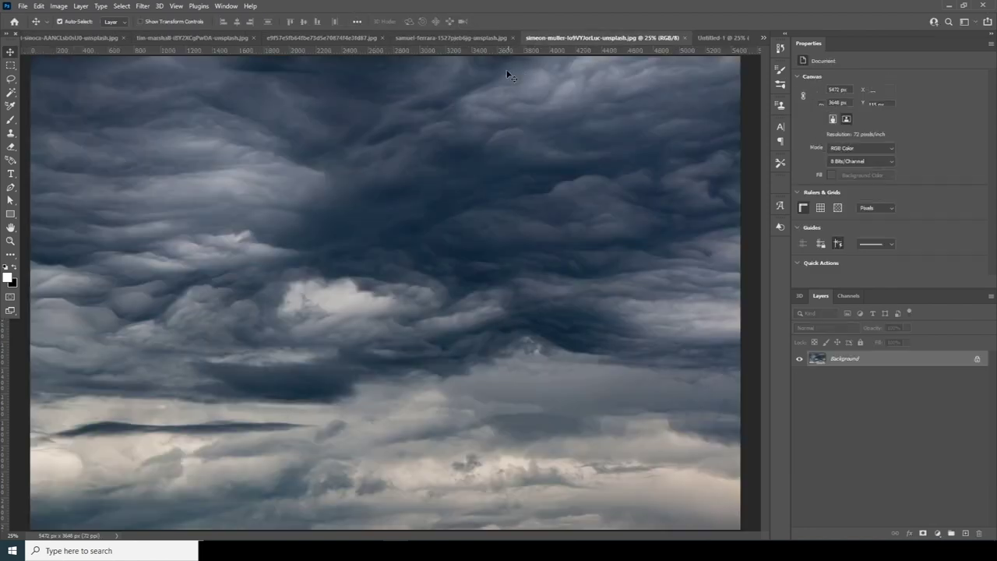
pyautogui.click(735, 39)
pyautogui.hotkey('ctrl', 'v')
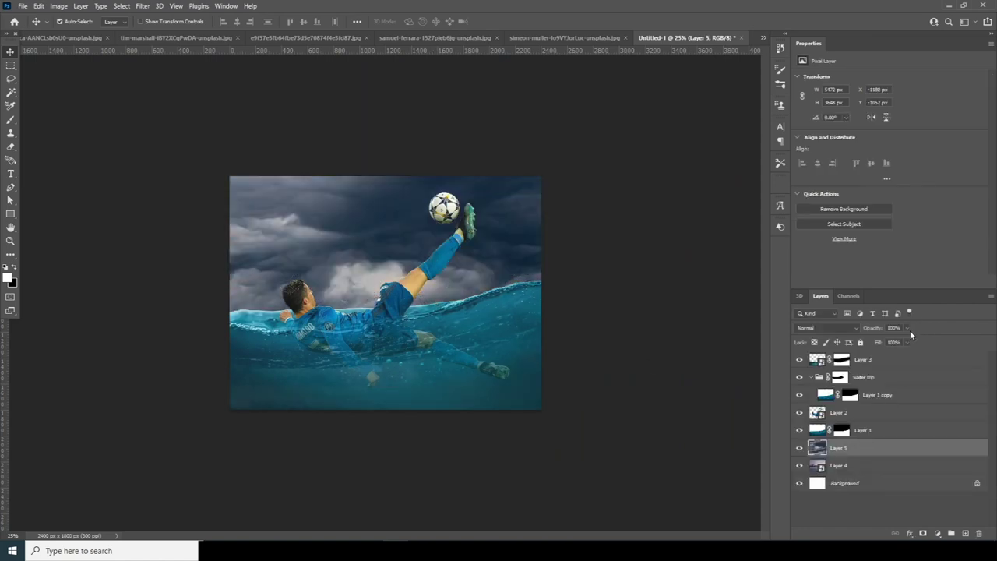
pyautogui.moveTo(817, 450); pyautogui.dragTo(834, 360)
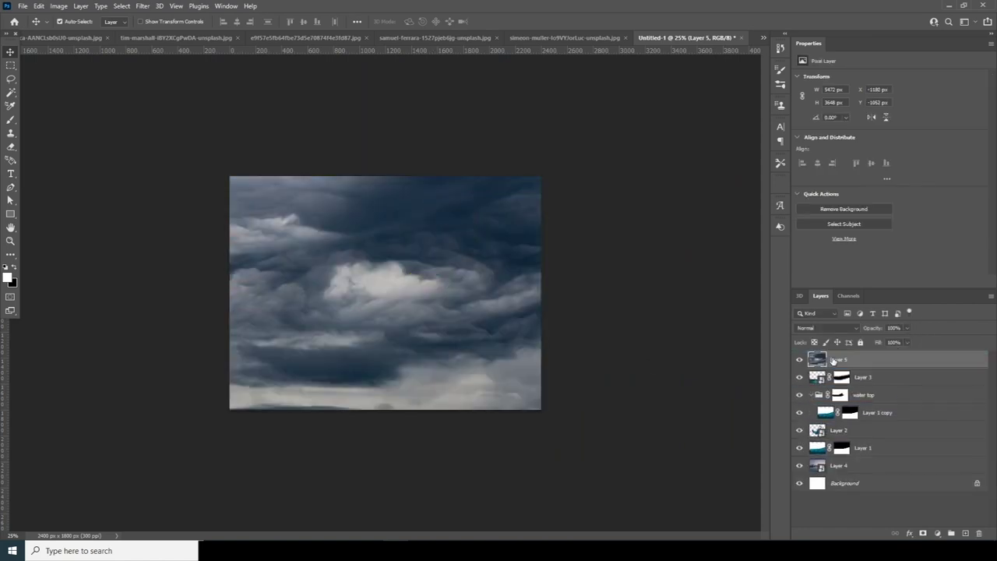
pyautogui.click(875, 342)
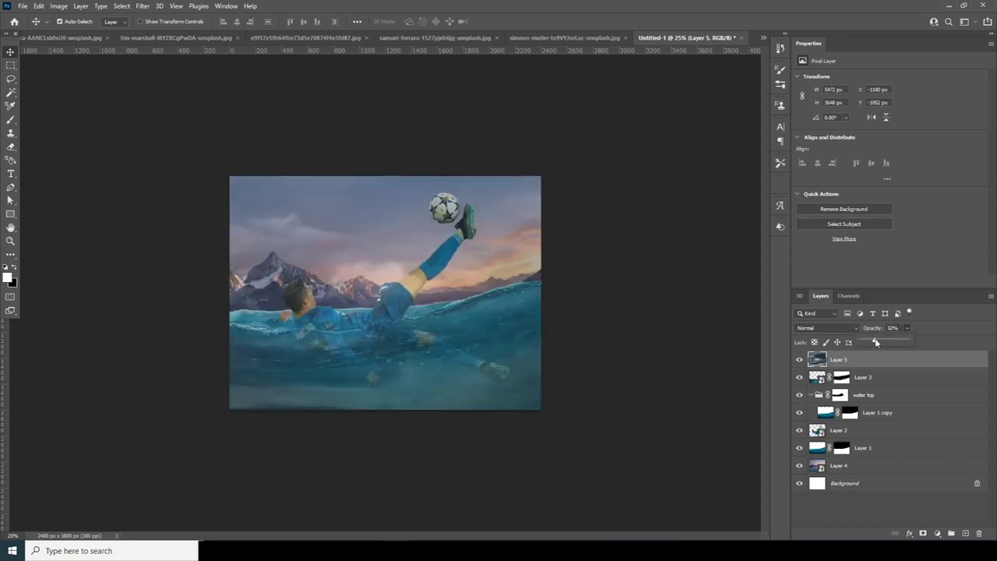
pyautogui.moveTo(880, 343); pyautogui.dragTo(874, 342)
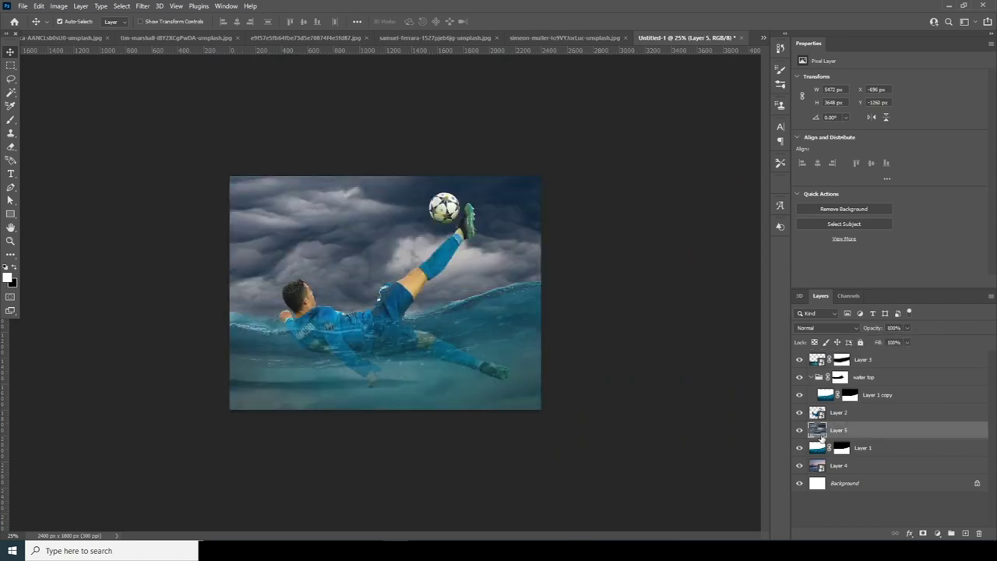
# - Add a layer mask to the cloud layer and paint black over the mountains and water with a 1000 px soft brush
pyautogui.click(924, 533)
pyautogui.press('b')
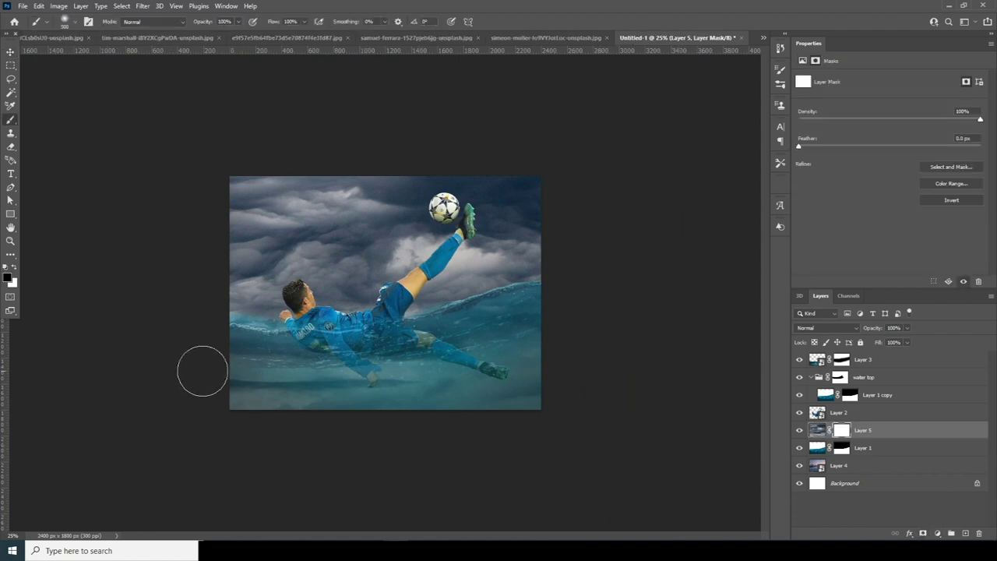
pyautogui.press(']')
pyautogui.press(']')
pyautogui.press(']')
pyautogui.press(']')
pyautogui.press(']')
pyautogui.moveTo(216, 358)
pyautogui.mouseDown()
pyautogui.moveTo(280, 374)
pyautogui.moveTo(520, 379)
pyautogui.moveTo(453, 376)
pyautogui.moveTo(452, 347)
pyautogui.moveTo(568, 312)
pyautogui.moveTo(352, 341)
pyautogui.moveTo(272, 327)
pyautogui.moveTo(282, 311)
pyautogui.moveTo(265, 298)
pyautogui.moveTo(214, 310)
pyautogui.moveTo(370, 326)
pyautogui.moveTo(548, 320)
pyautogui.moveTo(296, 311)
pyautogui.moveTo(584, 342)
pyautogui.mouseUp()
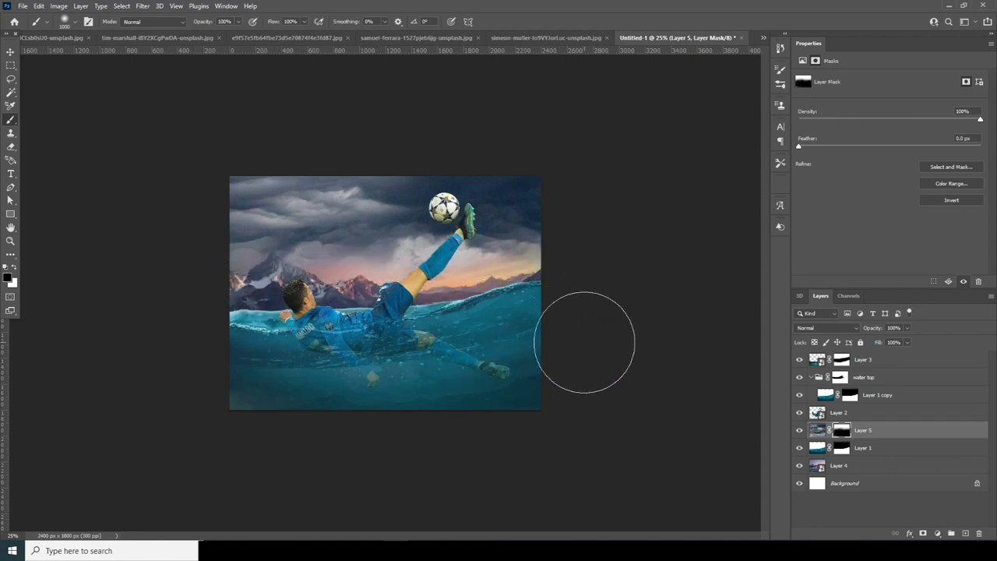
# - Lower the cloud layer's opacity to 80%
pyautogui.click(815, 431)
pyautogui.click(906, 327)
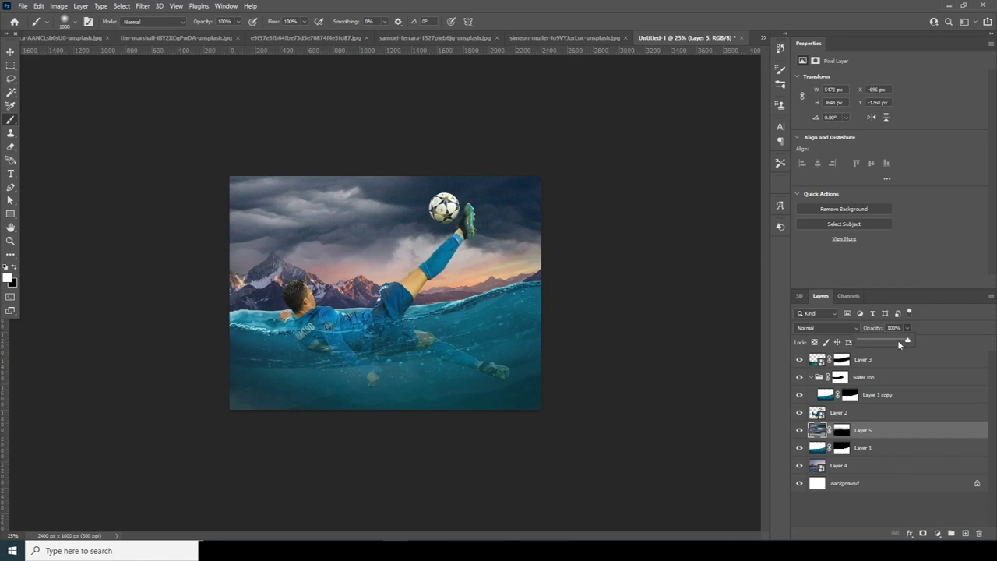
pyautogui.moveTo(899, 343); pyautogui.dragTo(900, 343)
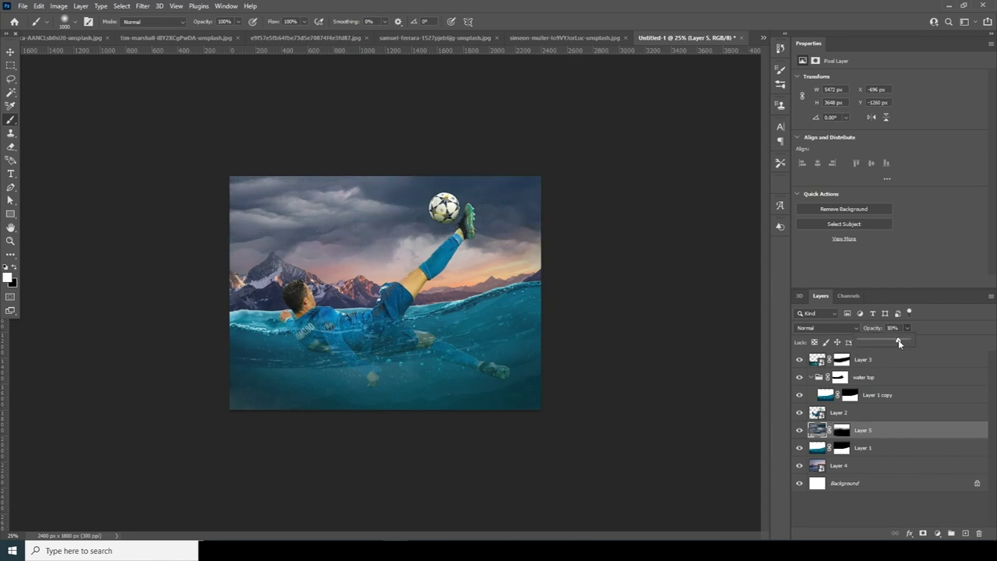
pyautogui.press('Escape')
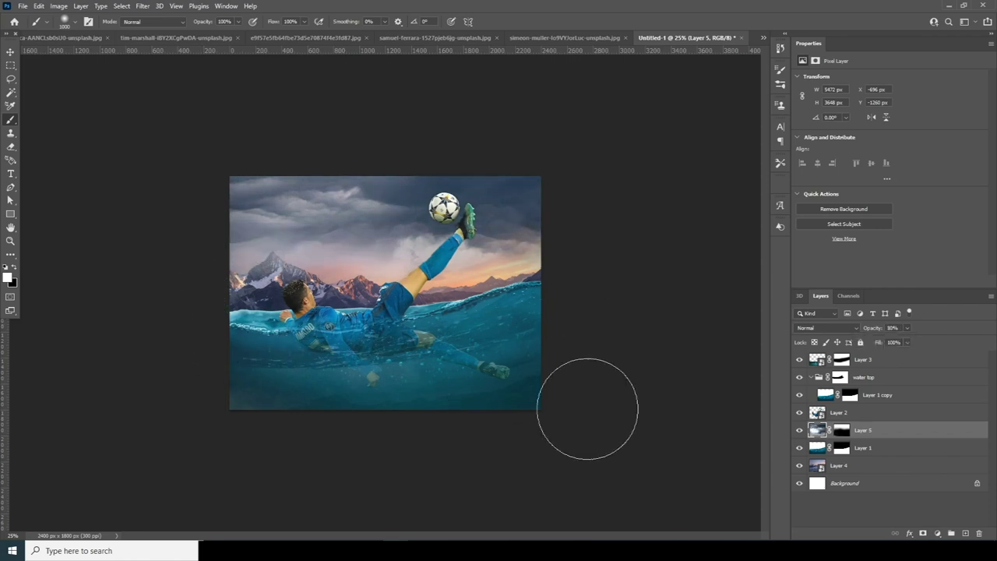
# - Free-transform the cloud layer and shift it upward to X -678 px, Y -1432 px, exposing more of the sunset horizon
pyautogui.click(10, 52)
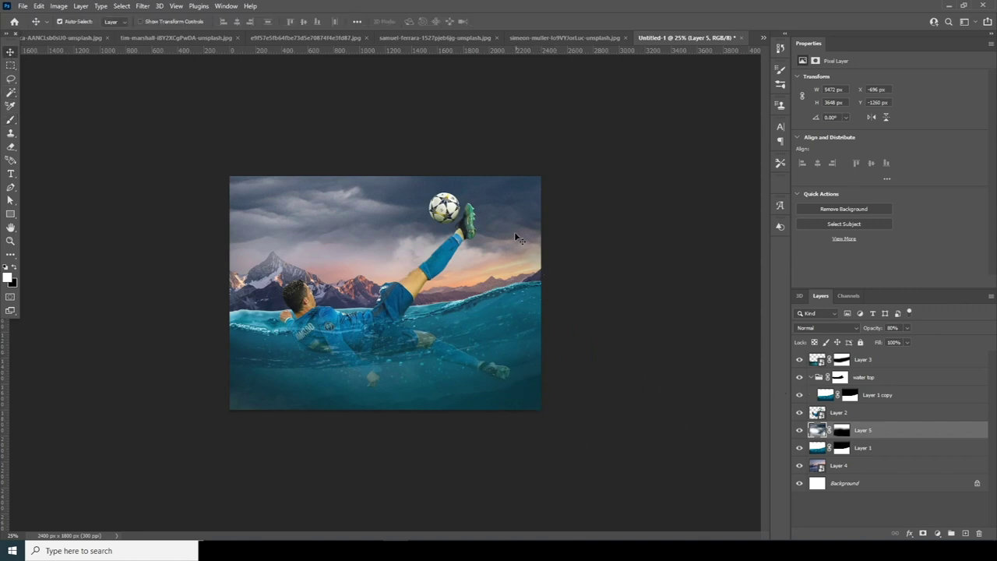
pyautogui.hotkey('ctrl', 't')
pyautogui.moveTo(521, 273); pyautogui.dragTo(398, 258)
pyautogui.moveTo(486, 271); pyautogui.dragTo(600, 280)
pyautogui.press('Return')
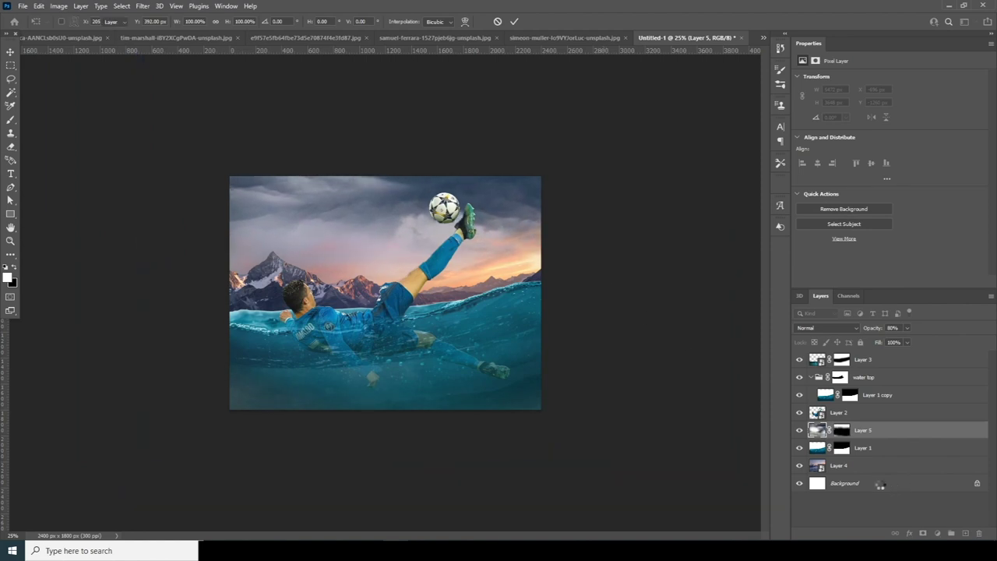
# - Add a Hue/Saturation adjustment layer above the mountain layer with saturation set to -60
pyautogui.click(937, 533)
pyautogui.click(851, 524)
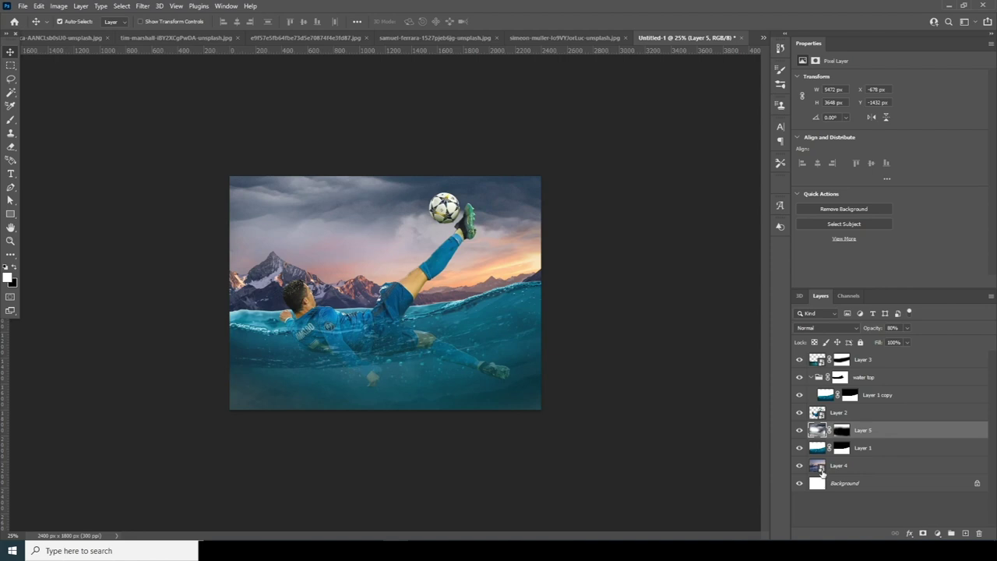
pyautogui.click(816, 465)
pyautogui.click(935, 532)
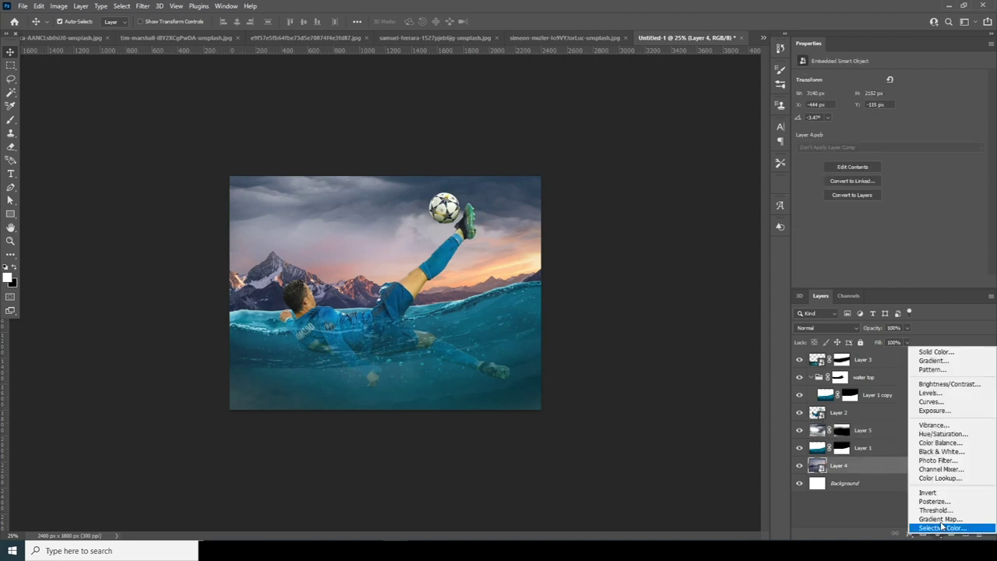
pyautogui.click(953, 434)
pyautogui.click(833, 136)
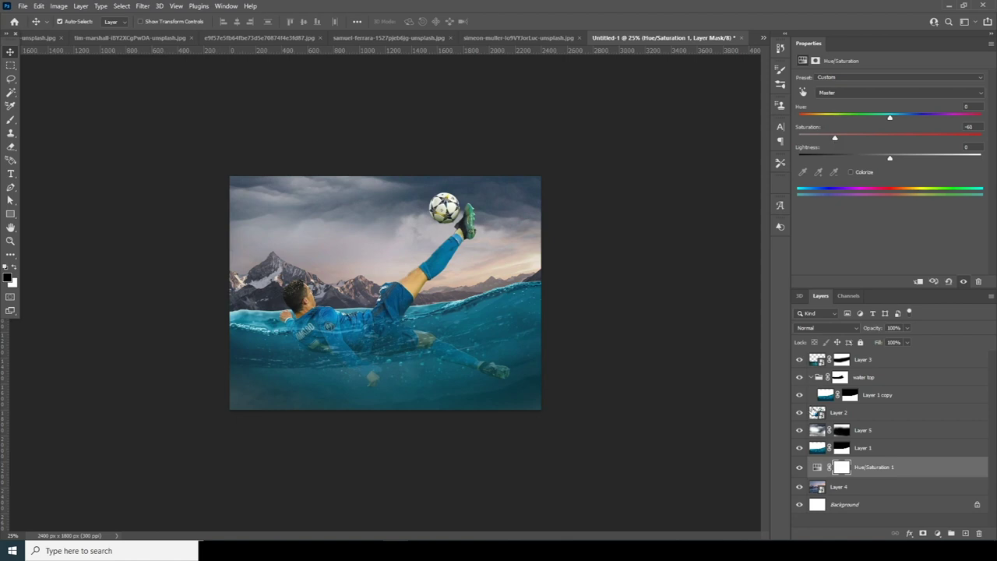
# - Collapse the water top group and add a Hue/Saturation adjustment at the top of the layer stack with saturation -34
pyautogui.click(811, 377)
pyautogui.click(815, 361)
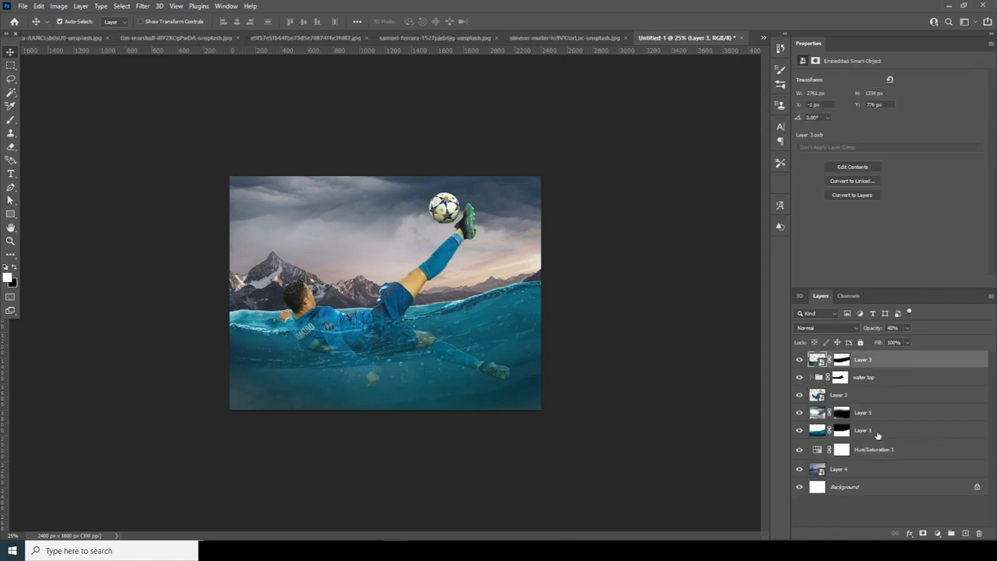
pyautogui.click(940, 534)
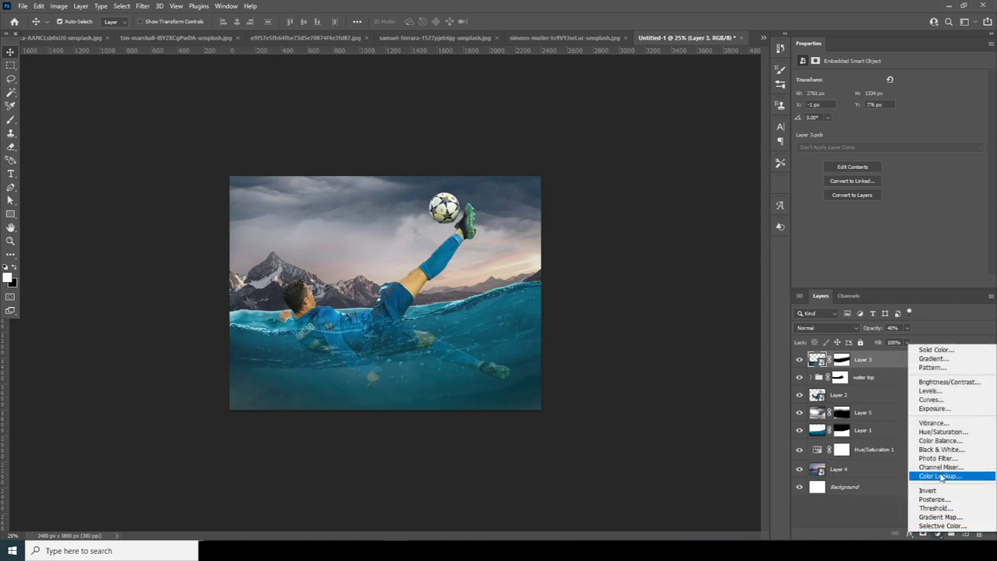
pyautogui.click(935, 433)
pyautogui.click(838, 136)
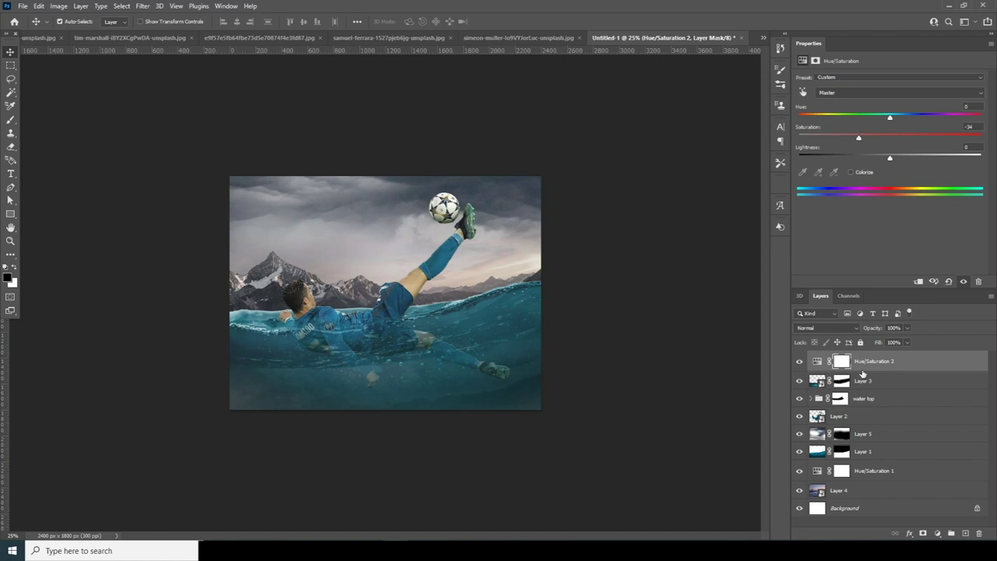
# - Place a masked copy of the water layer above Layer 3 and add an empty layer directly above the cloud layer
pyautogui.click(808, 379)
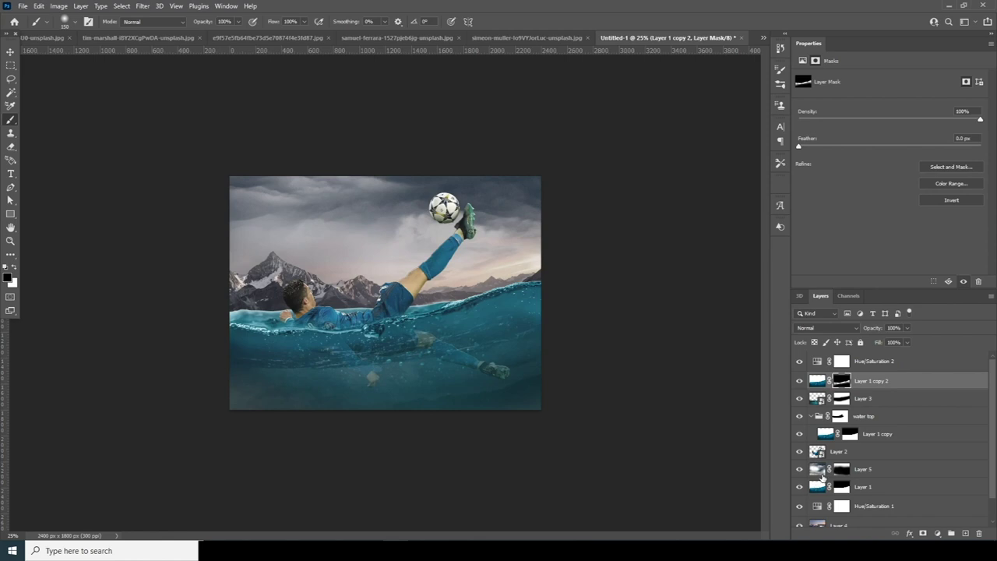
pyautogui.click(820, 470)
pyautogui.click(964, 534)
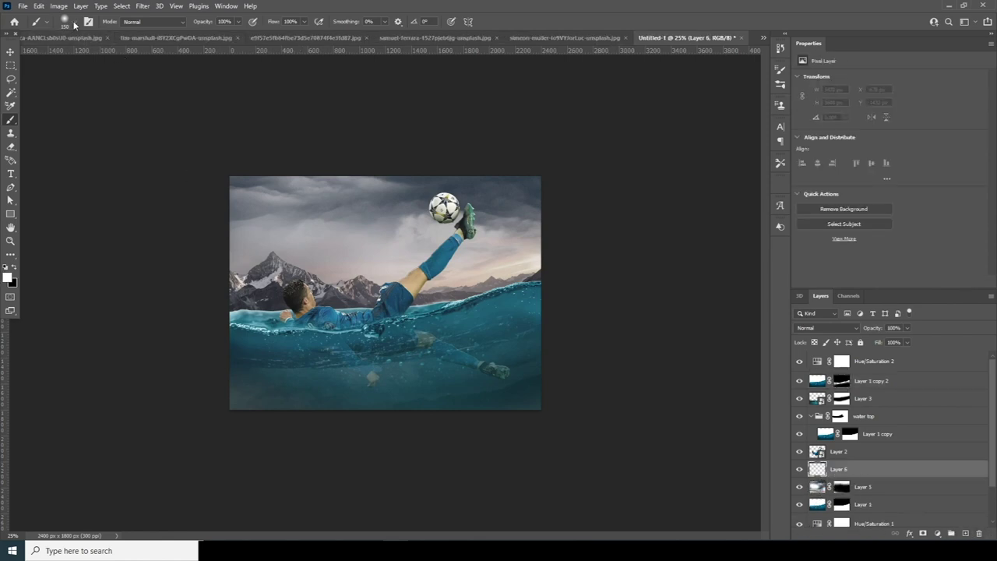
# - Choose the Water 04 brush from the water splashes brush set
pyautogui.click(73, 25)
pyautogui.moveTo(133, 180); pyautogui.dragTo(125, 343)
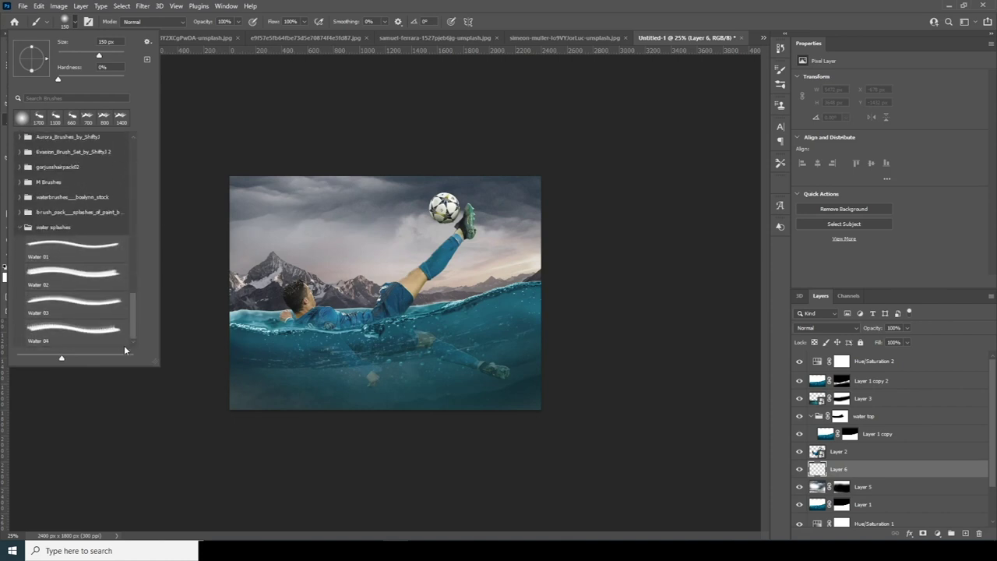
pyautogui.click(79, 245)
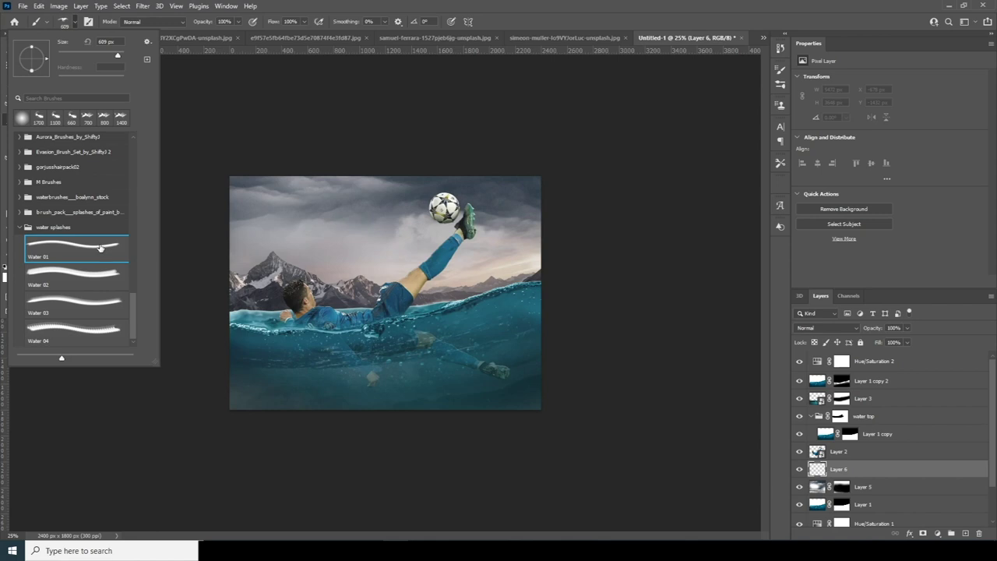
pyautogui.click(76, 275)
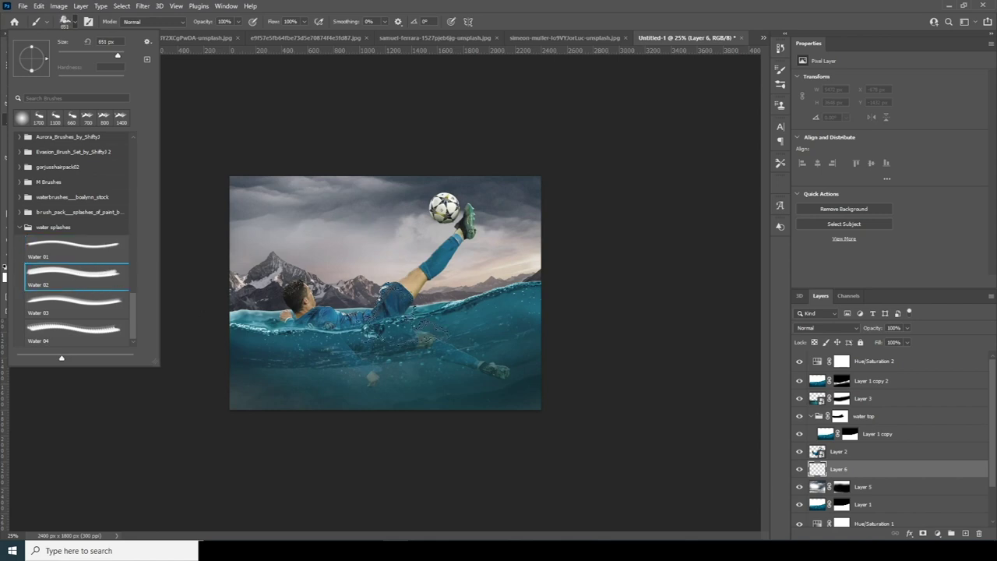
pyautogui.click(90, 302)
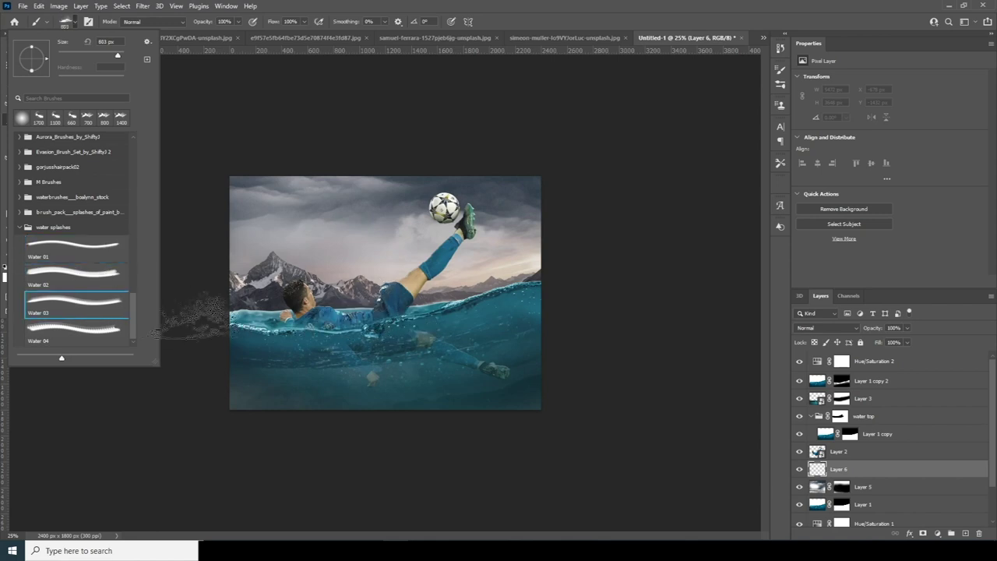
pyautogui.click(56, 332)
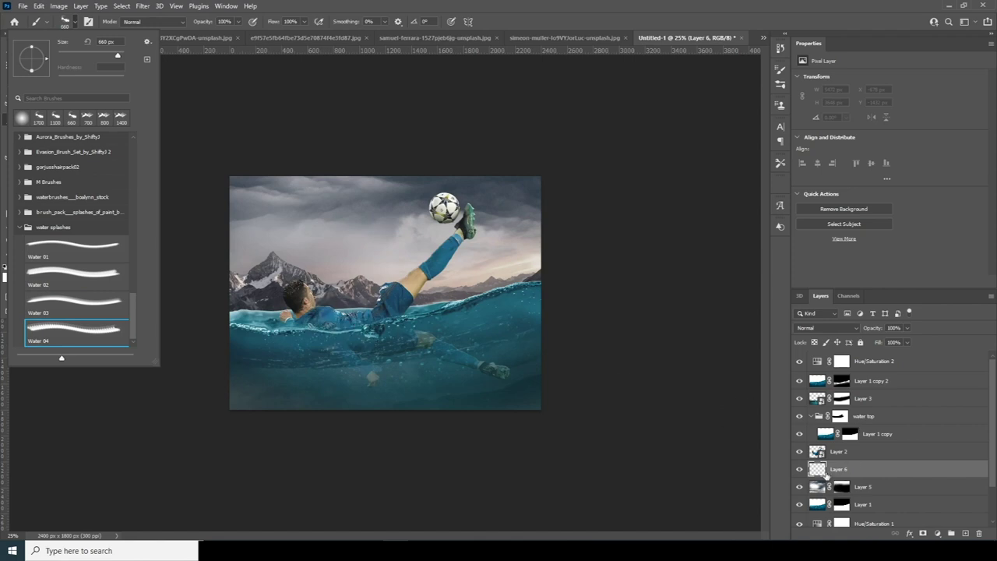
# - Stamp one large white Water 04 splash at 1500 px behind the footballer's hips on the new layer
pyautogui.click(830, 476)
pyautogui.press(']')
pyautogui.press(']')
pyautogui.press(']')
pyautogui.press(']')
pyautogui.press(']')
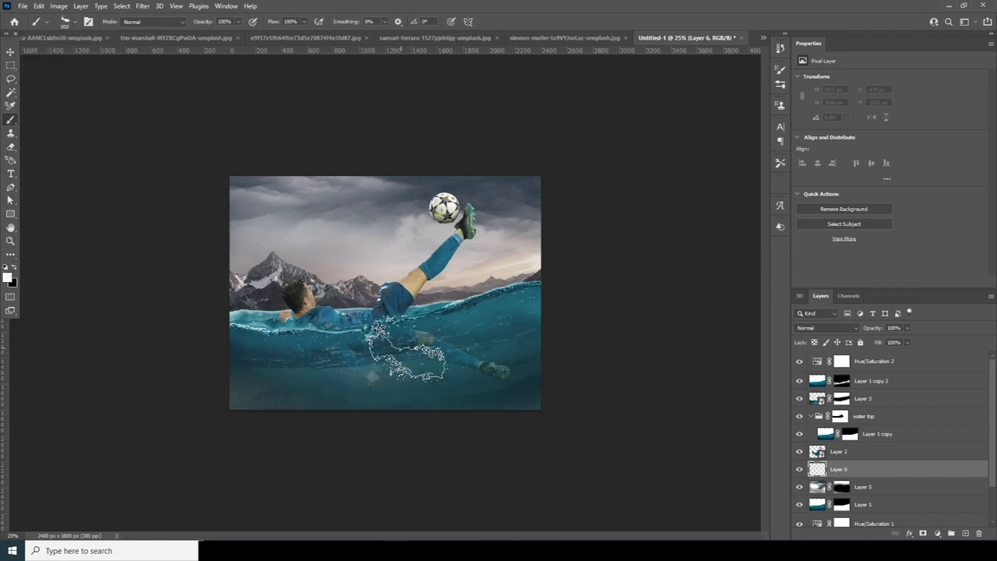
pyautogui.press(']')
pyautogui.press(']')
pyautogui.press(']')
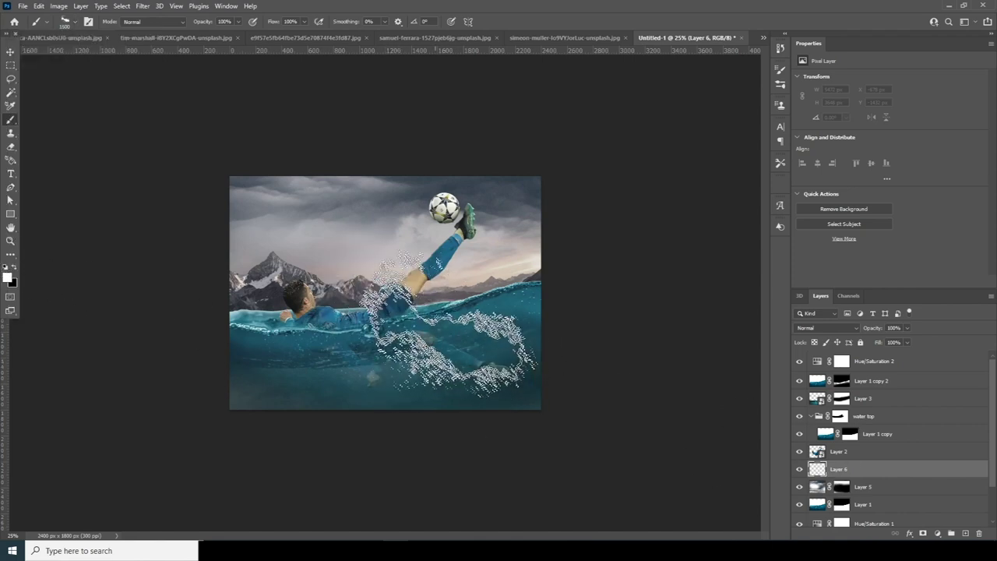
pyautogui.click(436, 319)
# - Stamp Water 04 splashes at 600 px behind the footballer's torso, and erase the splash areas below the waterline with a soft eraser
pyautogui.press('[')
pyautogui.press('[')
pyautogui.press('[')
pyautogui.press('[')
pyautogui.press('[')
pyautogui.press('[')
pyautogui.click(390, 362)
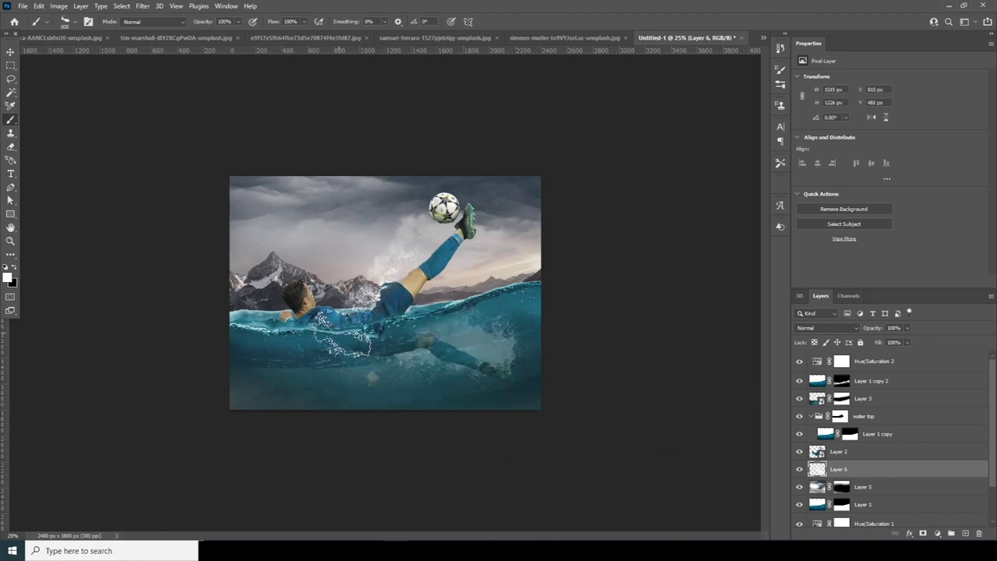
pyautogui.click(305, 319)
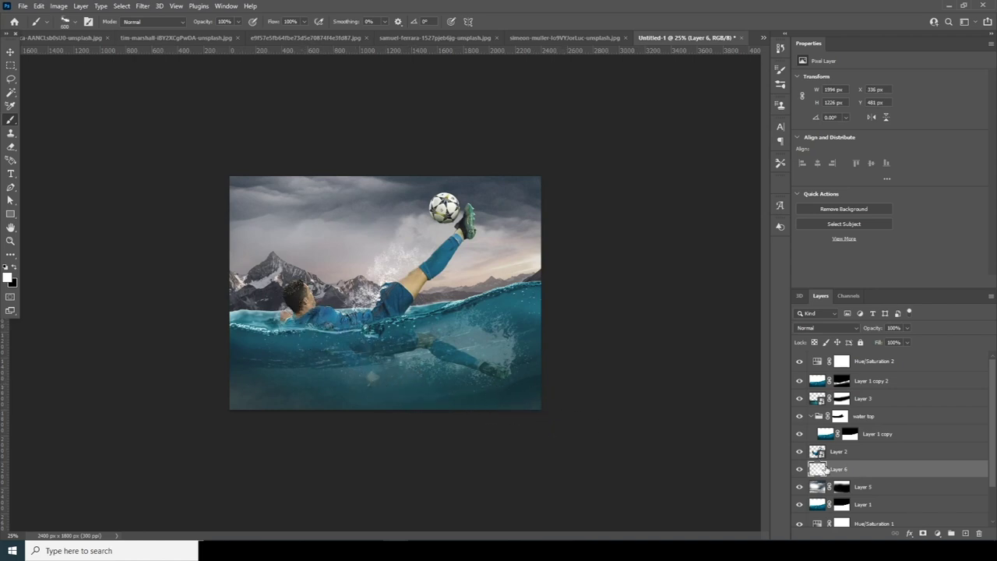
pyautogui.press('e')
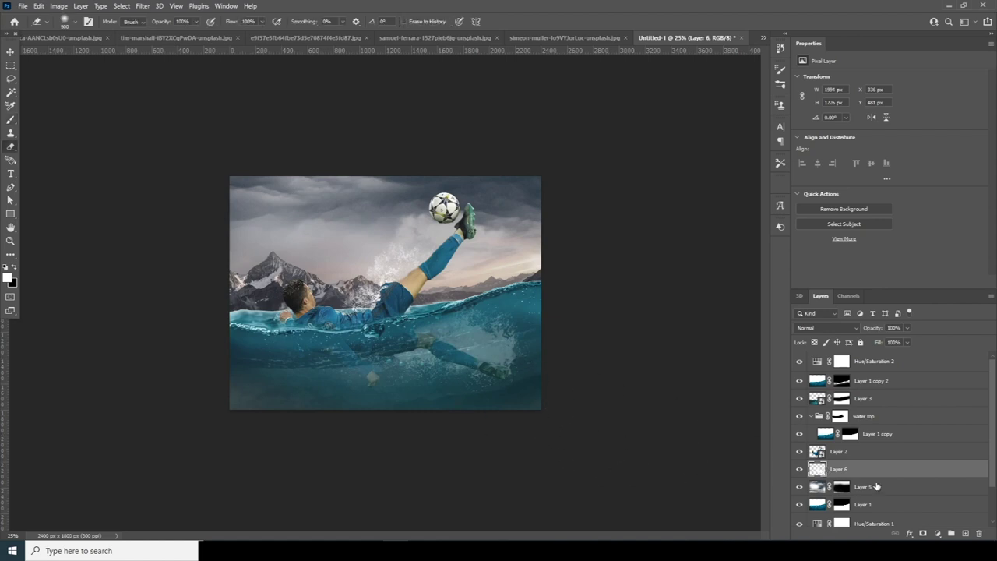
pyautogui.moveTo(512, 367)
pyautogui.mouseDown()
pyautogui.moveTo(487, 346)
pyautogui.moveTo(409, 374)
pyautogui.moveTo(420, 402)
pyautogui.moveTo(485, 404)
pyautogui.moveTo(545, 395)
pyautogui.moveTo(464, 391)
pyautogui.moveTo(540, 369)
pyautogui.mouseUp()
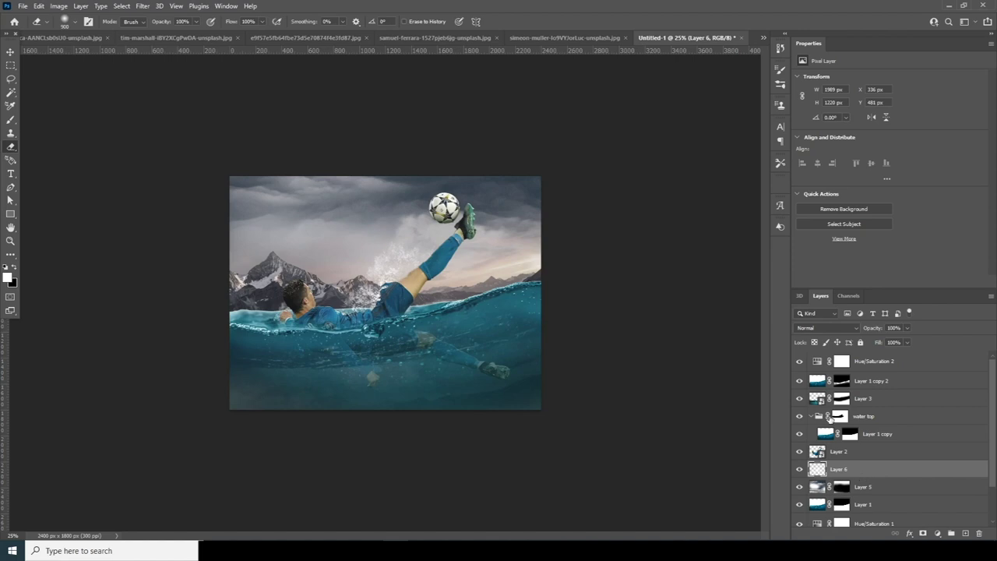
# - Add a new empty layer and move it out of the water top group to sit directly above it
pyautogui.click(819, 418)
pyautogui.click(964, 532)
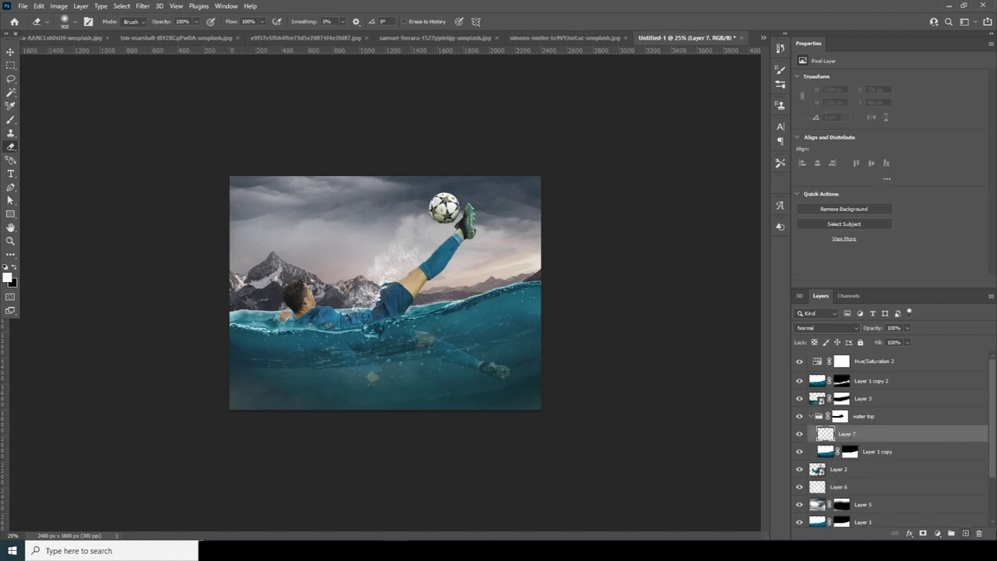
pyautogui.moveTo(824, 435); pyautogui.dragTo(820, 416)
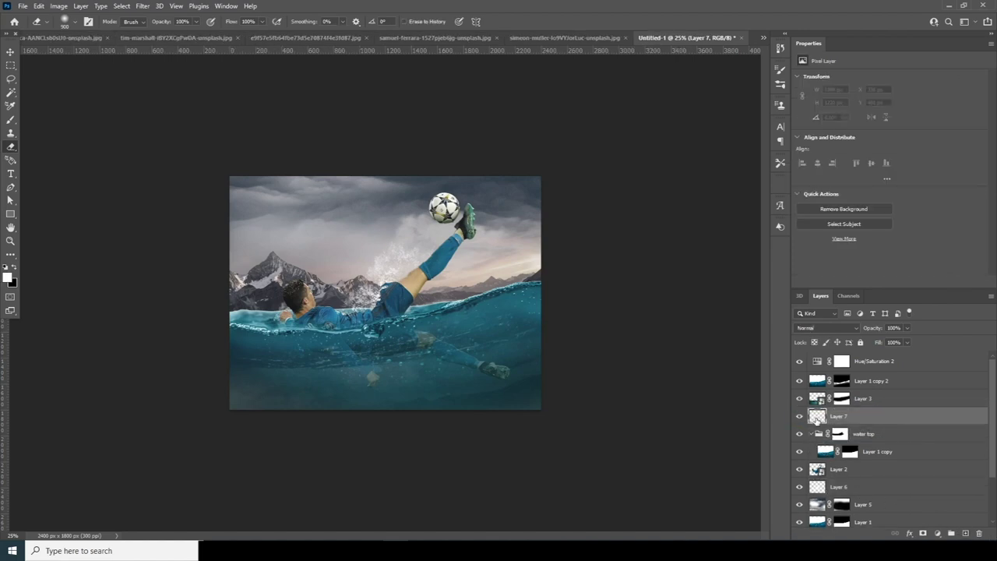
# - Stamp a white Water 03 splash at 803 px over the footballer's waist at the waterline, discarding an extra stamp over the hips
pyautogui.press('b')
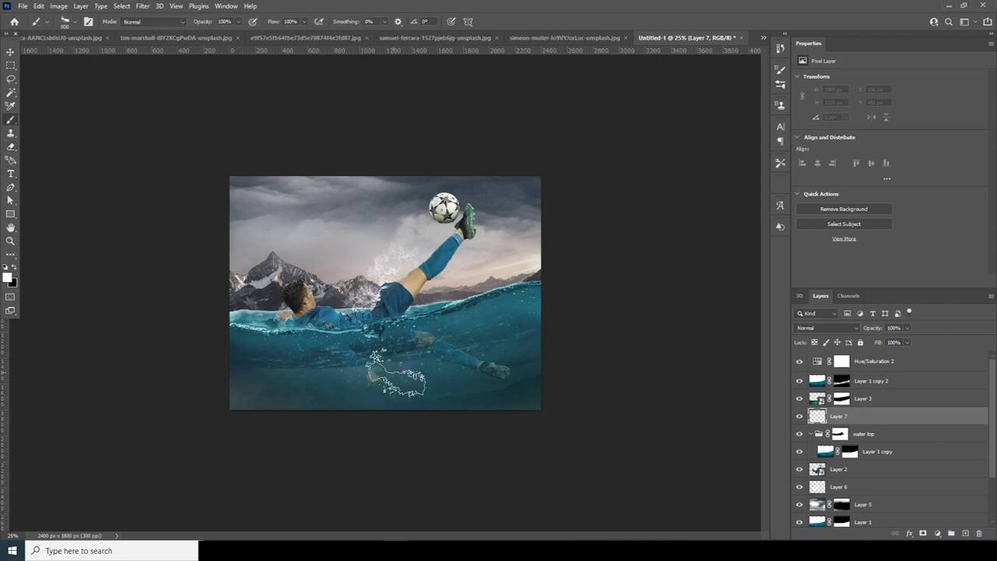
pyautogui.click(74, 22)
pyautogui.click(129, 331)
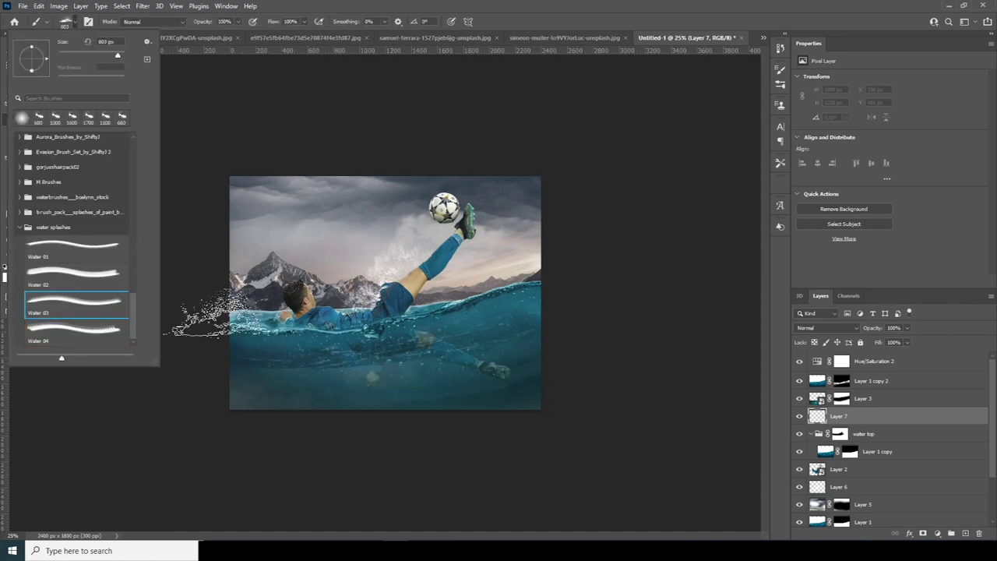
pyautogui.click(355, 315)
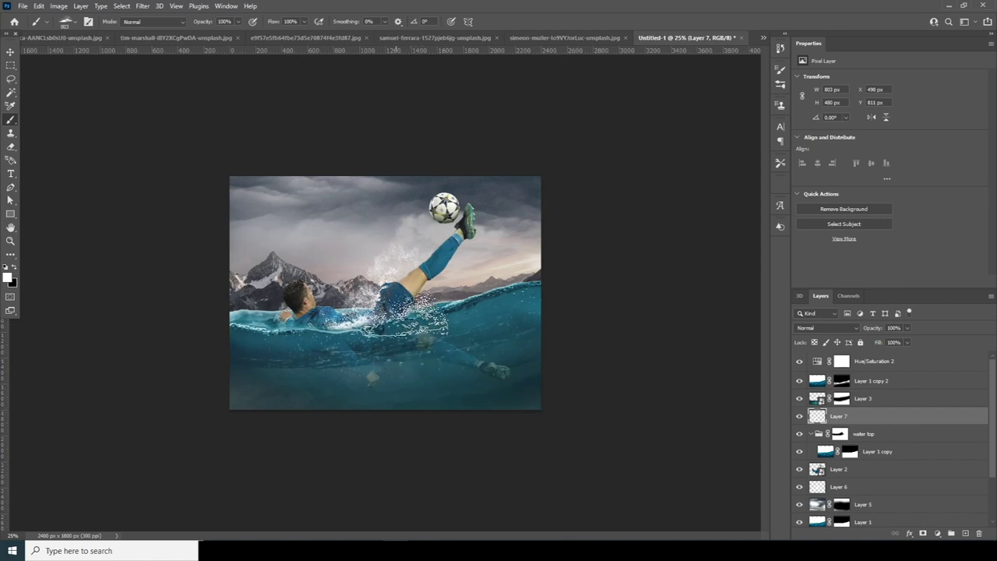
pyautogui.click(406, 303)
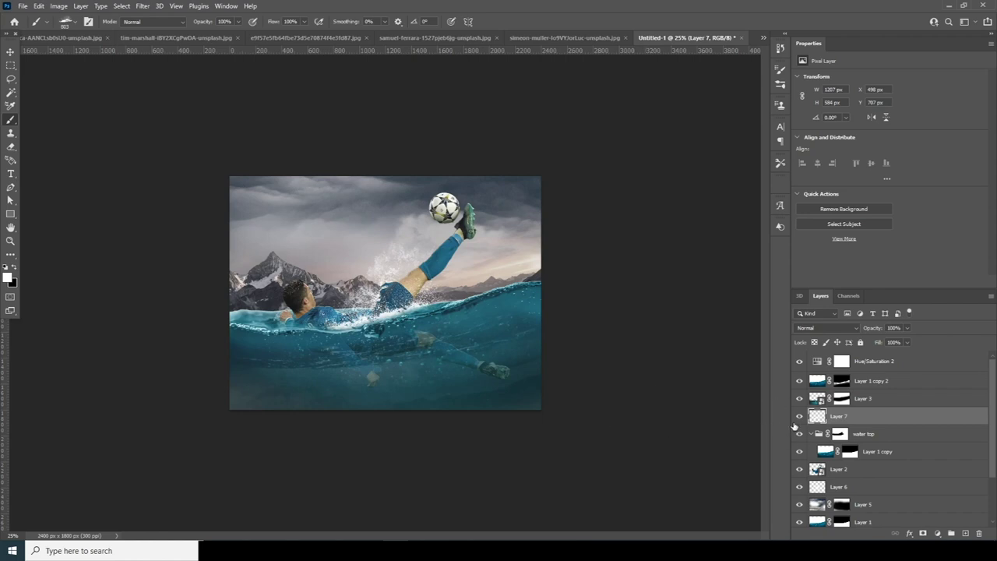
pyautogui.hotkey('ctrl', 'z')
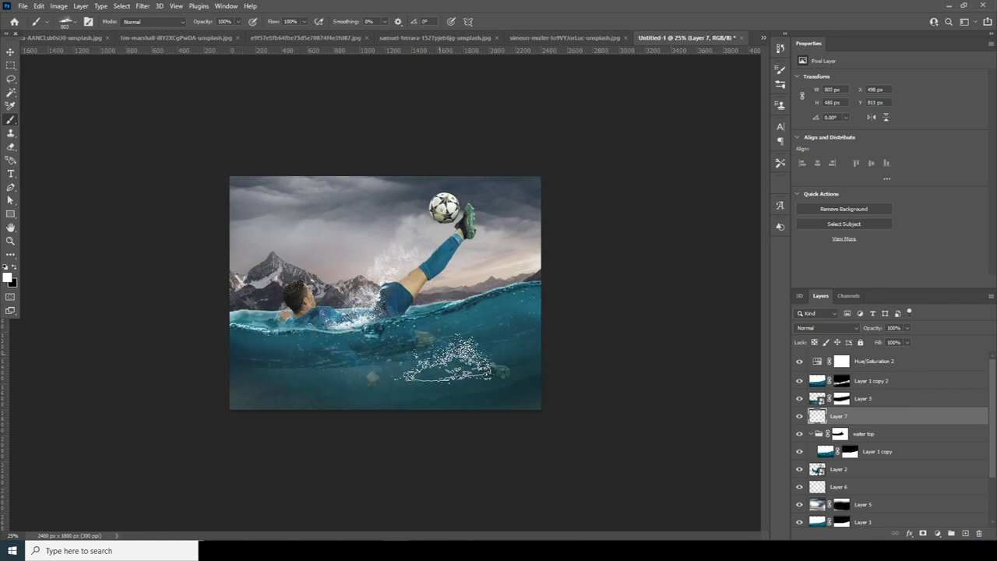
# - Stamp small Water 03 splashes at 300 and 400 px around the footballer's hand and shoulder on another new layer
pyautogui.click(964, 534)
pyautogui.press('[')
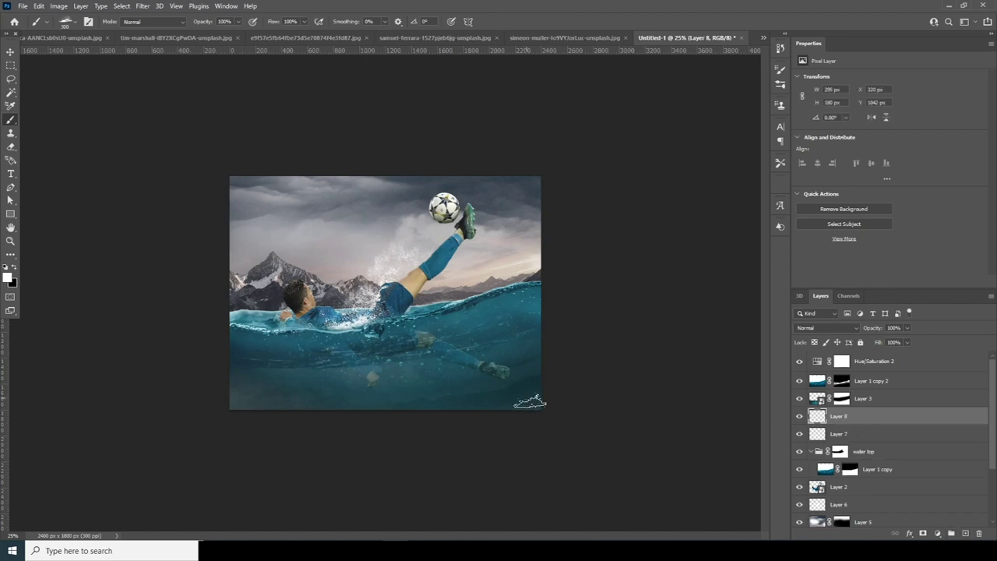
pyautogui.press(']')
pyautogui.click(318, 326)
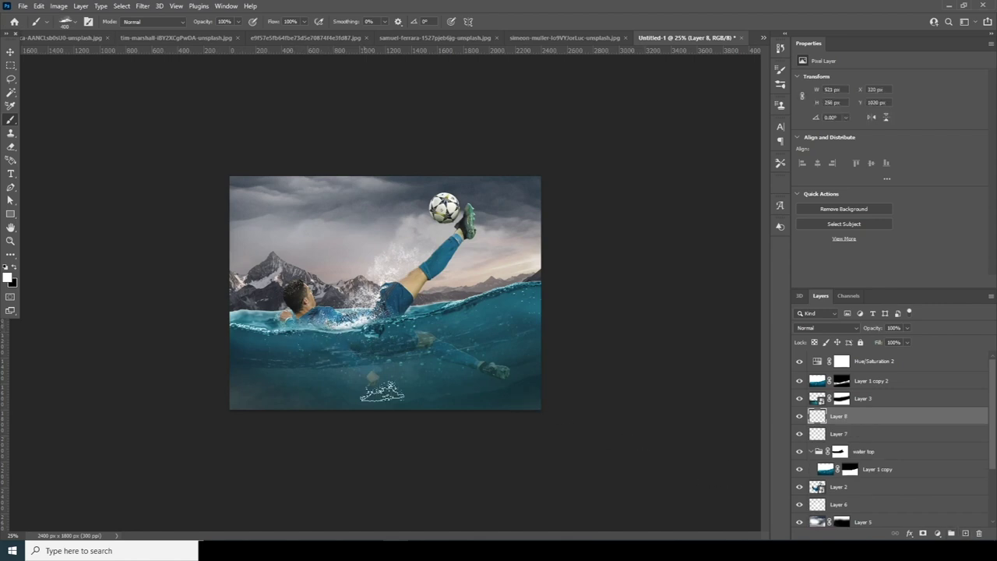
pyautogui.press(']')
# - Free-transform the mountain layer, shifting it sideways to X -634 px, enlarging it slightly and rotating it to -4.37°
pyautogui.hotkey('alt', ',')
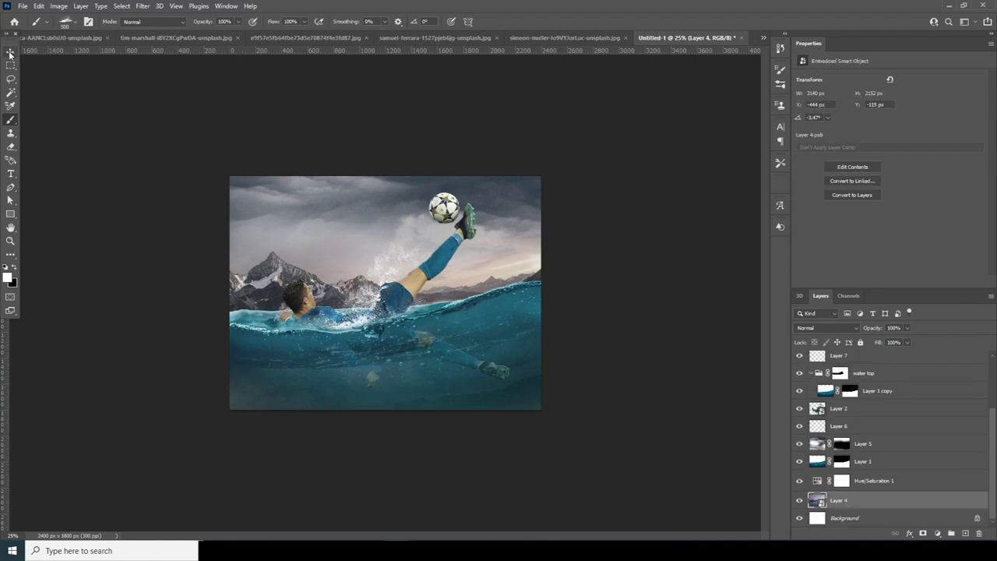
pyautogui.click(10, 53)
pyautogui.hotkey('ctrl', 't')
pyautogui.moveTo(513, 356)
pyautogui.mouseDown()
pyautogui.moveTo(510, 346)
pyautogui.moveTo(499, 358)
pyautogui.mouseUp()
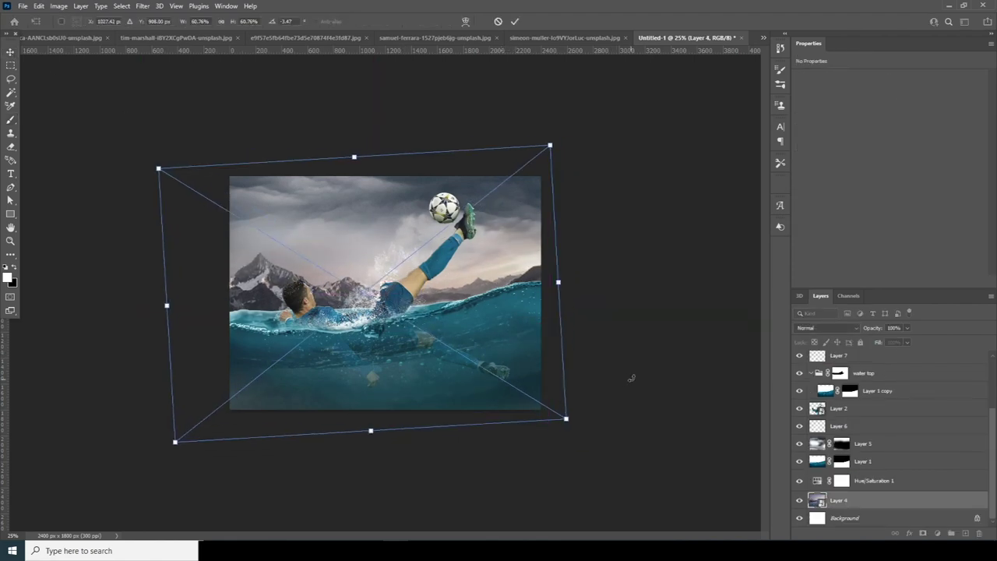
pyautogui.moveTo(631, 378); pyautogui.dragTo(634, 374)
pyautogui.moveTo(491, 348); pyautogui.dragTo(479, 349)
pyautogui.press('Return')
# - Open the Camera Raw Filter on the footballer layer, set highlights to -59 and shadows to +53, and raise clarity and texture
pyautogui.moveTo(990, 485); pyautogui.dragTo(990, 398)
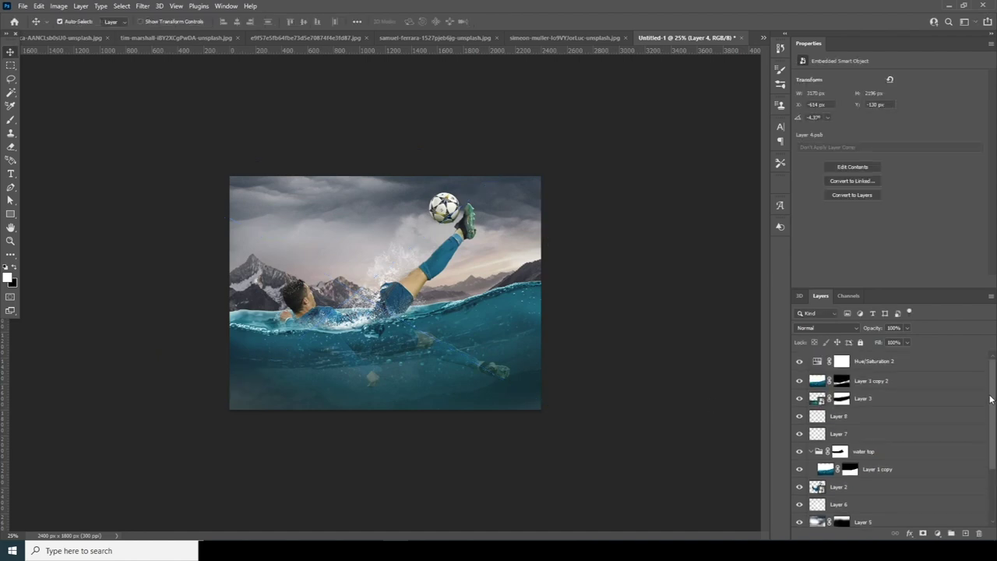
pyautogui.click(815, 488)
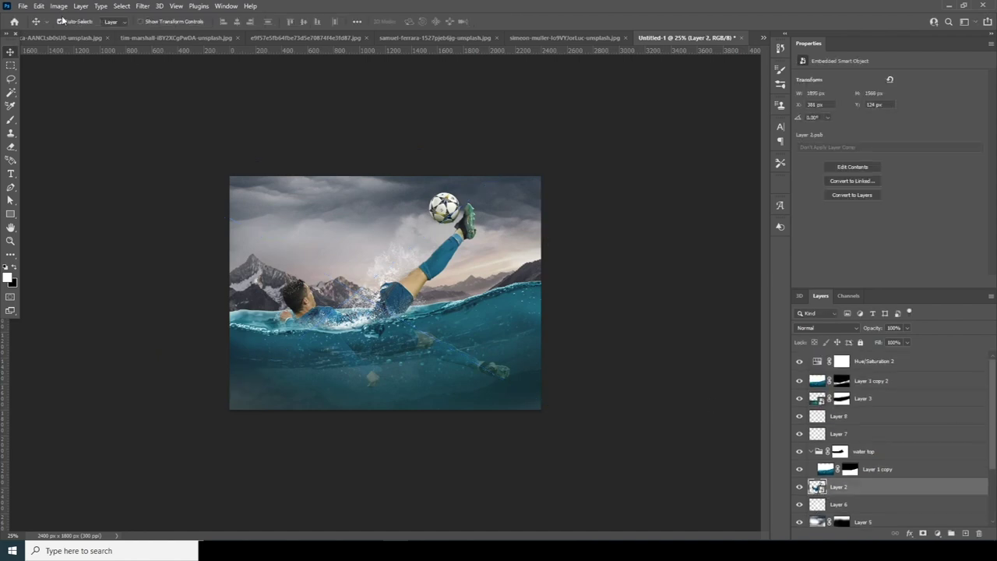
pyautogui.click(142, 6)
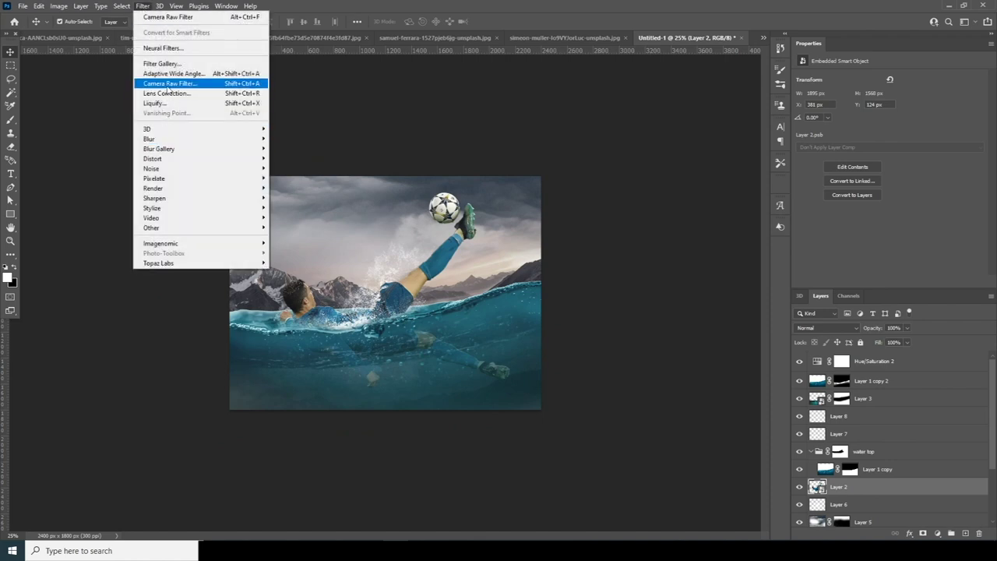
pyautogui.click(166, 85)
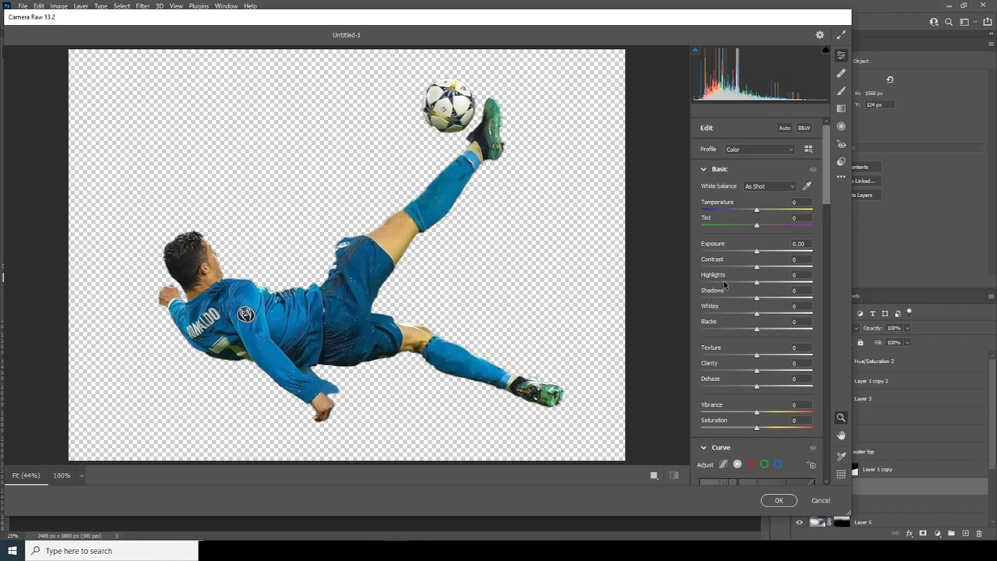
pyautogui.click(724, 283)
pyautogui.click(787, 299)
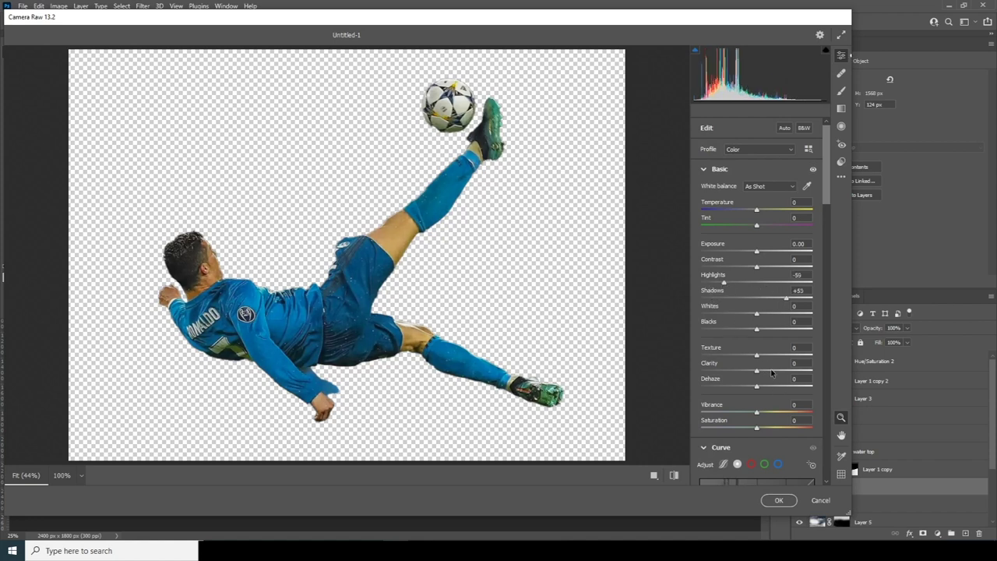
pyautogui.click(785, 371)
pyautogui.click(777, 355)
# - Set noise reduction to 54 and colour noise reduction to 56, lower the yellows' saturation, and apply the Camera Raw Filter
pyautogui.scroll(-10, 783, 315)
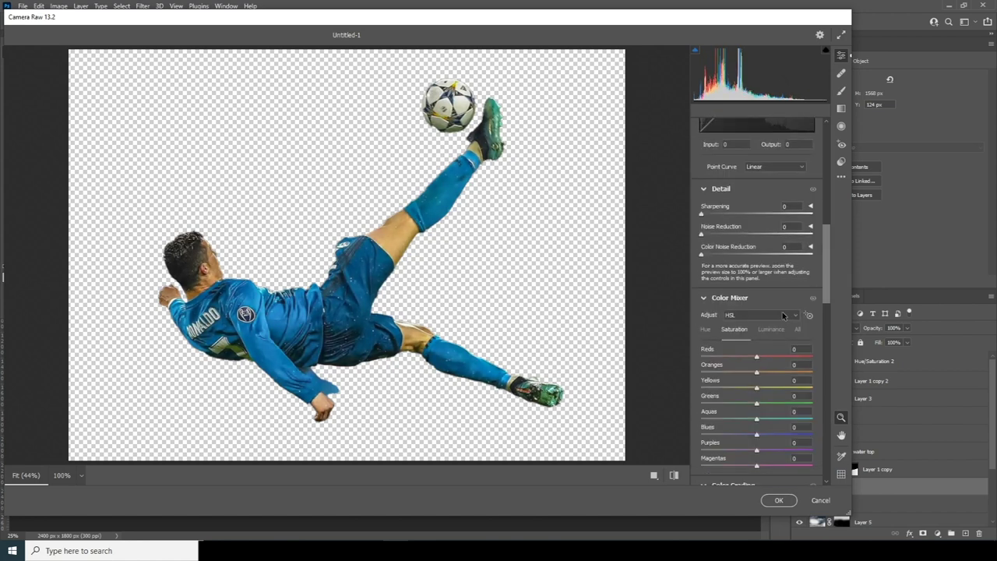
pyautogui.moveTo(750, 236); pyautogui.dragTo(761, 236)
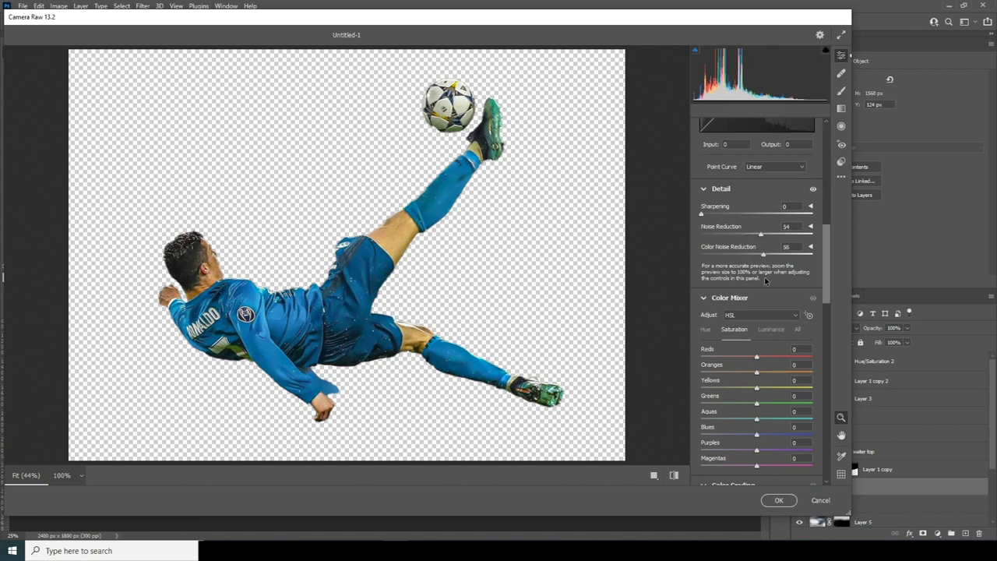
pyautogui.click(724, 388)
pyautogui.click(781, 500)
# - Add a Color Lookup adjustment layer above Hue/Saturation 2 and load the 3D LUT WindyCineD.cube
pyautogui.click(873, 360)
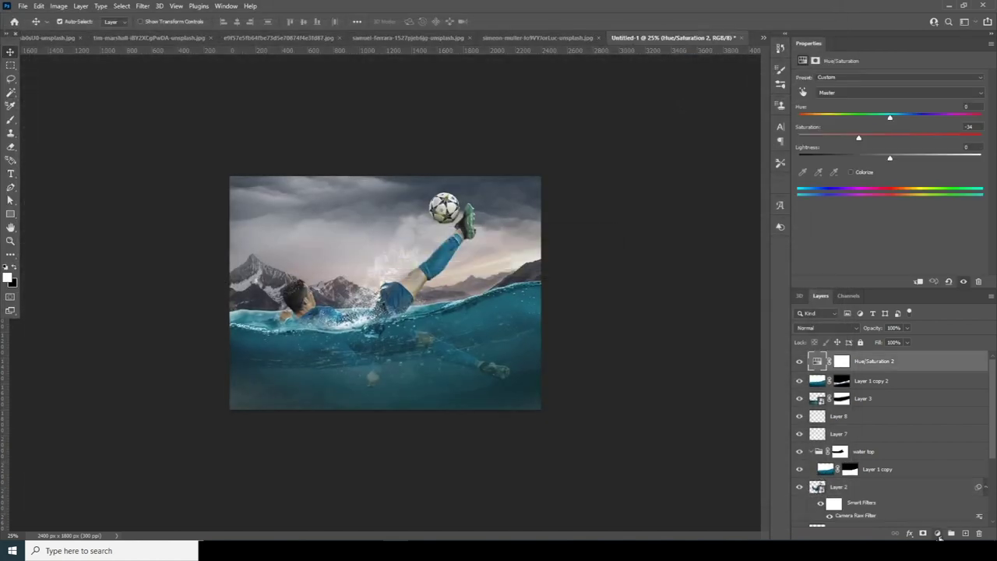
pyautogui.click(937, 533)
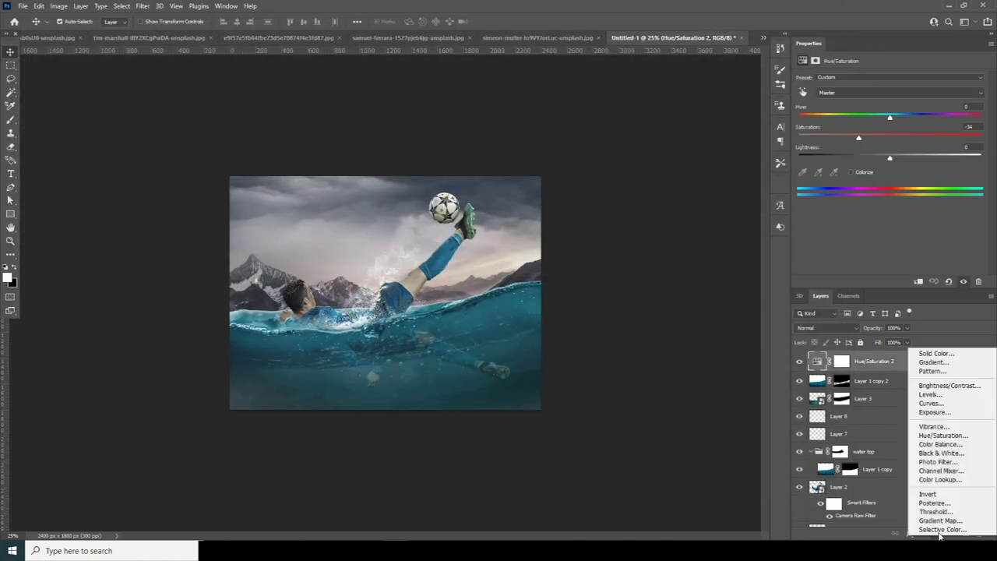
pyautogui.click(940, 479)
pyautogui.click(862, 79)
pyautogui.click(861, 87)
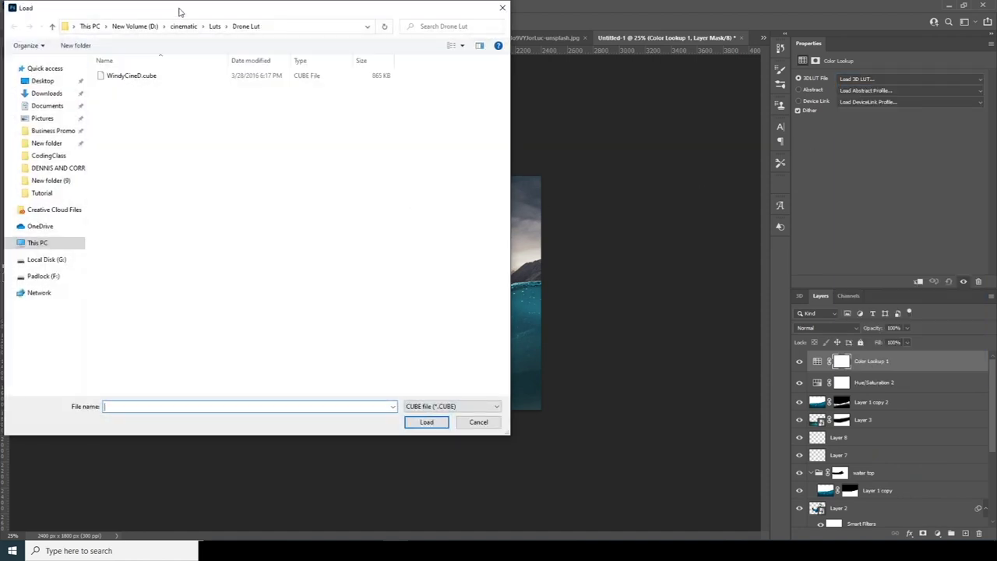
pyautogui.click(208, 175)
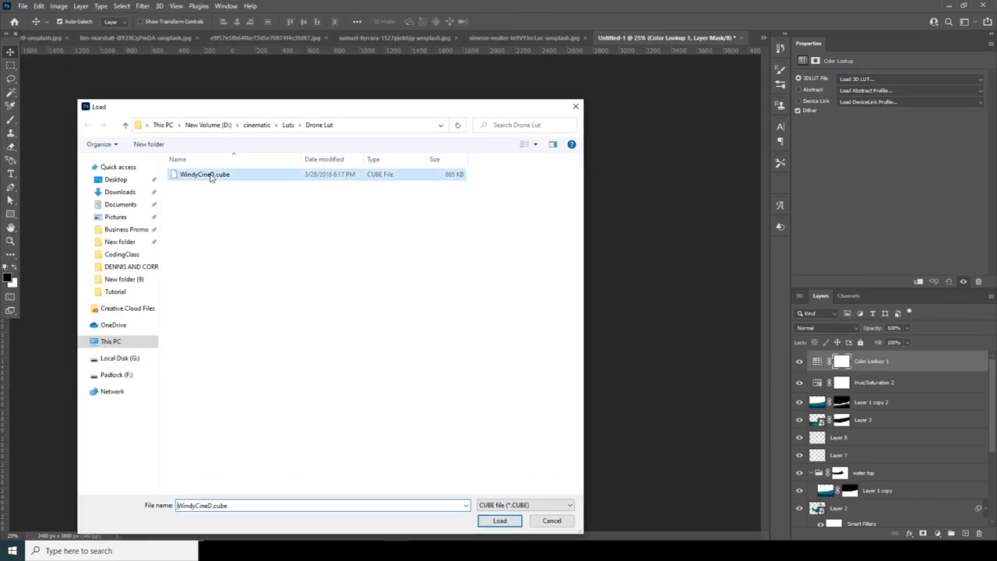
pyautogui.click(499, 520)
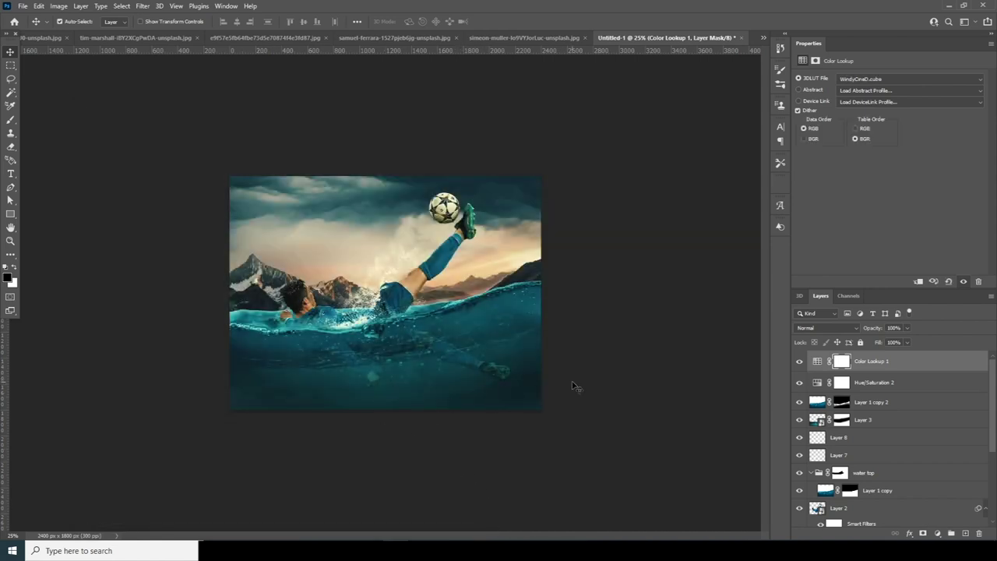
# - Add a solid colour fill layer directly above the Background in dark teal #033b45
pyautogui.moveTo(990, 427); pyautogui.dragTo(989, 510)
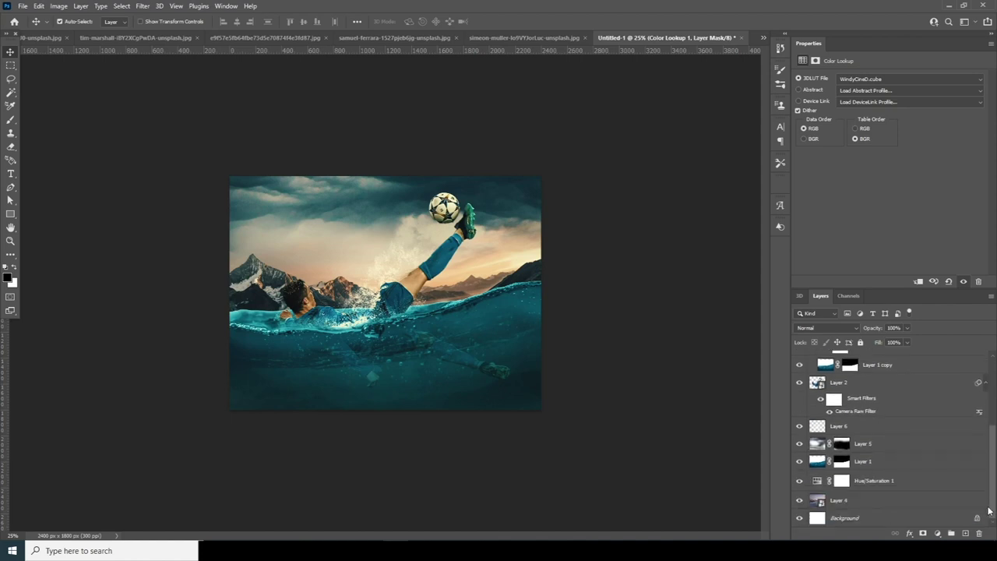
pyautogui.click(818, 503)
pyautogui.click(848, 520)
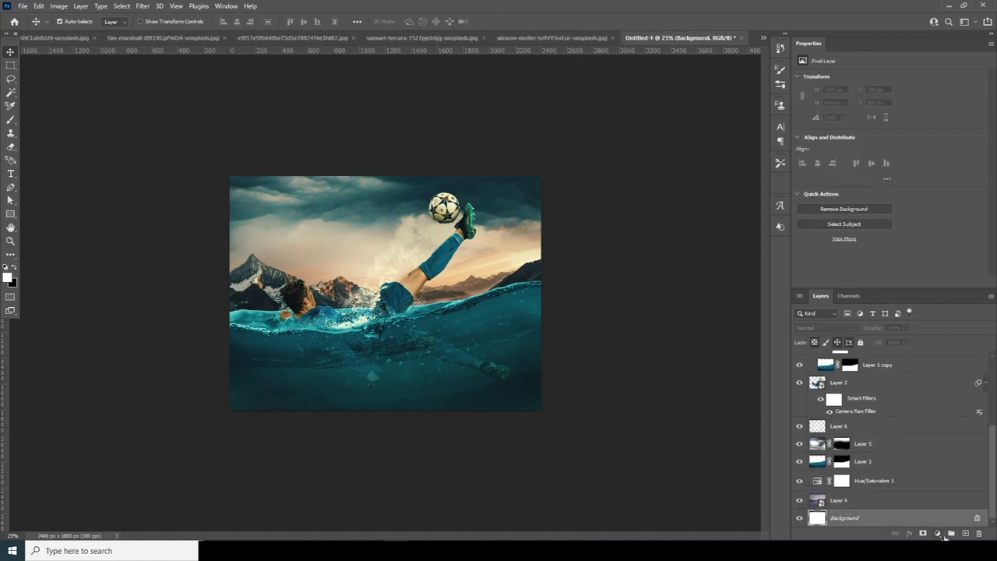
pyautogui.click(938, 534)
pyautogui.click(934, 355)
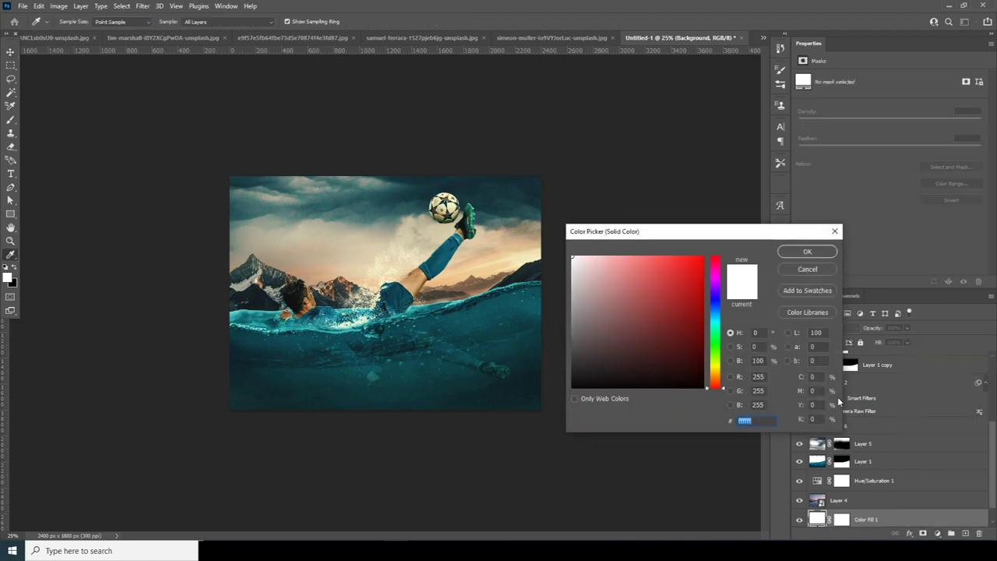
pyautogui.click(715, 308)
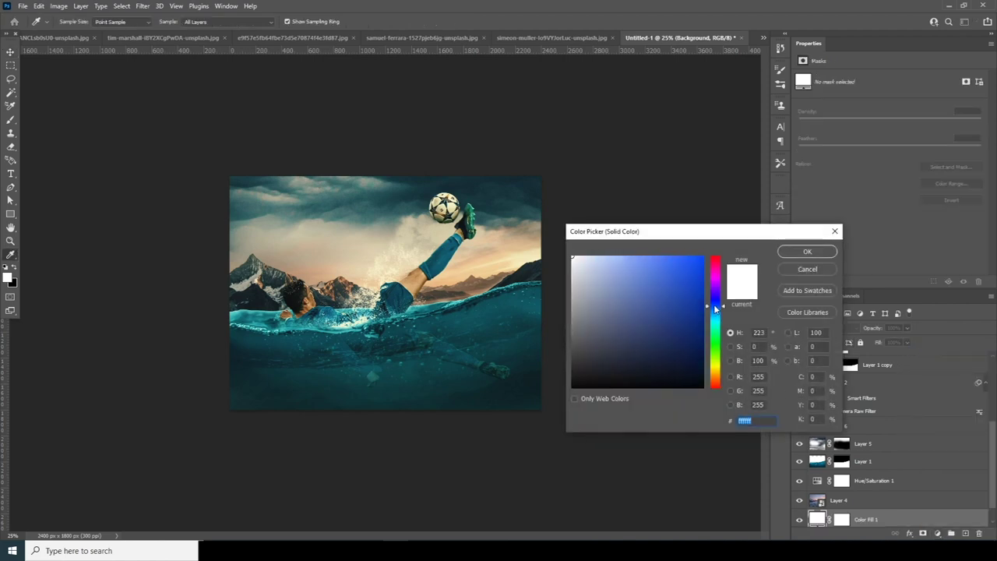
pyautogui.click(522, 362)
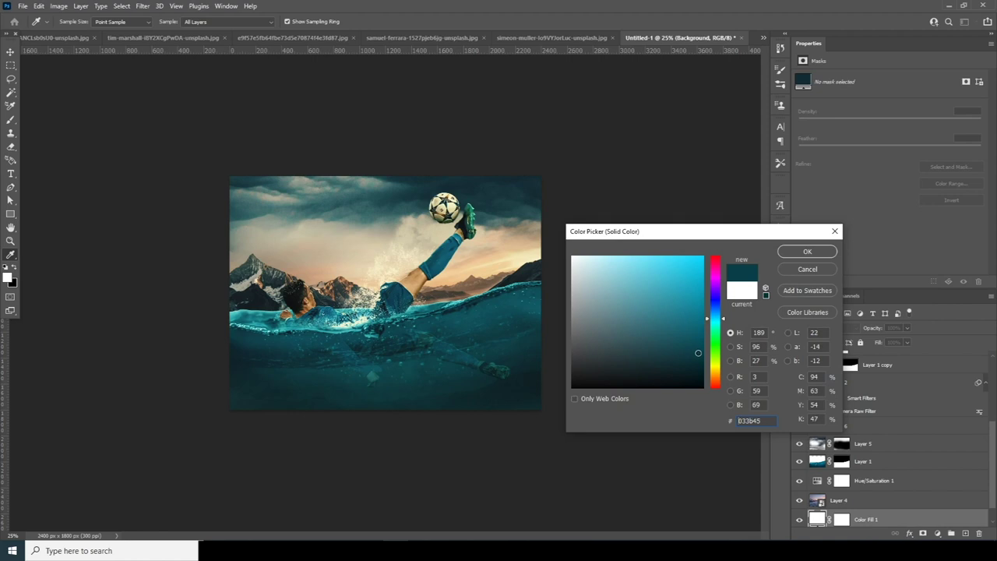
pyautogui.click(807, 251)
# - Reduce the opacity of the mountain layer (Layer 4) to 35% and of the cloud layer (Layer 5) to about 38%
pyautogui.hotkey('alt', ']')
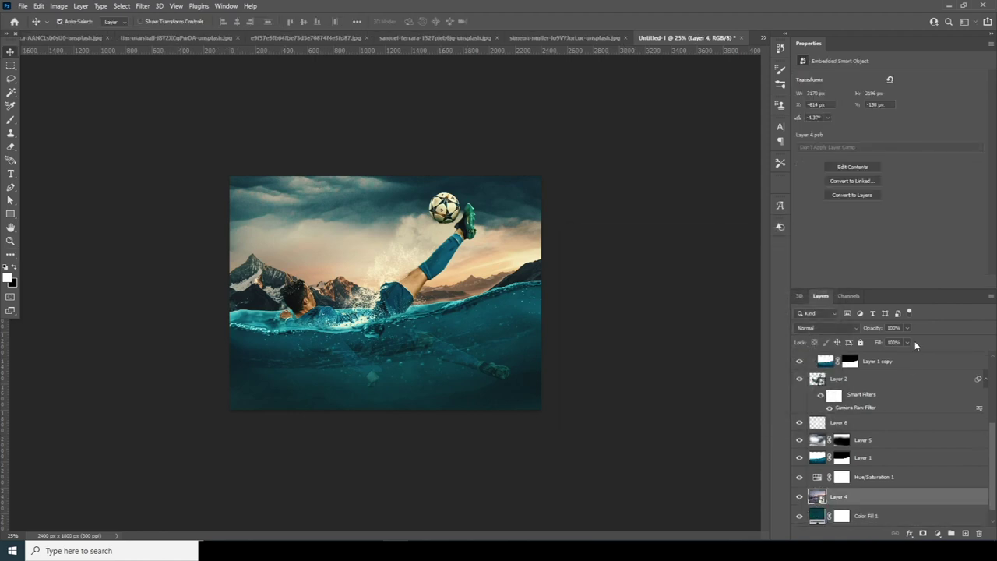
pyautogui.moveTo(907, 333); pyautogui.dragTo(878, 342)
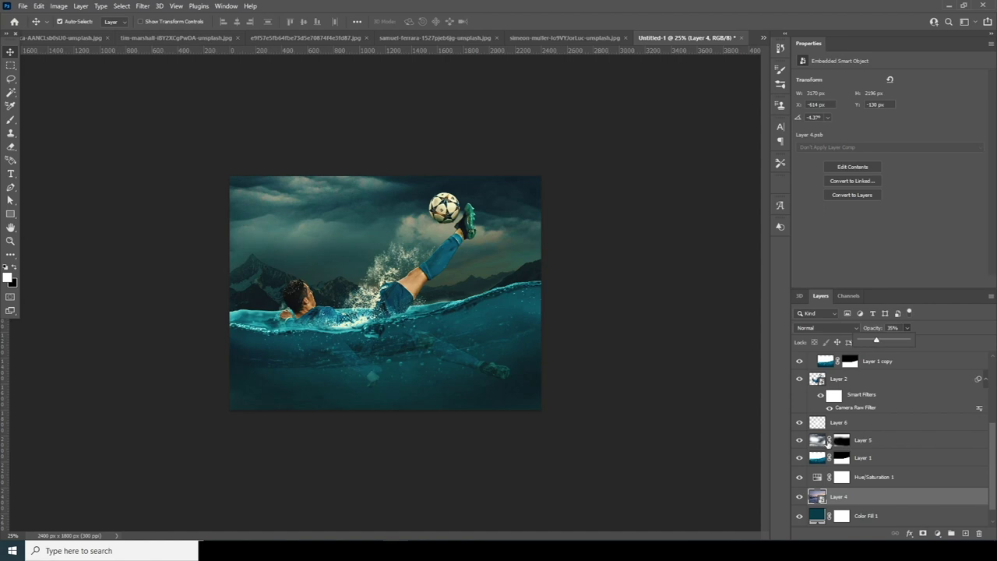
pyautogui.click(826, 440)
pyautogui.click(907, 327)
pyautogui.moveTo(893, 342); pyautogui.dragTo(887, 341)
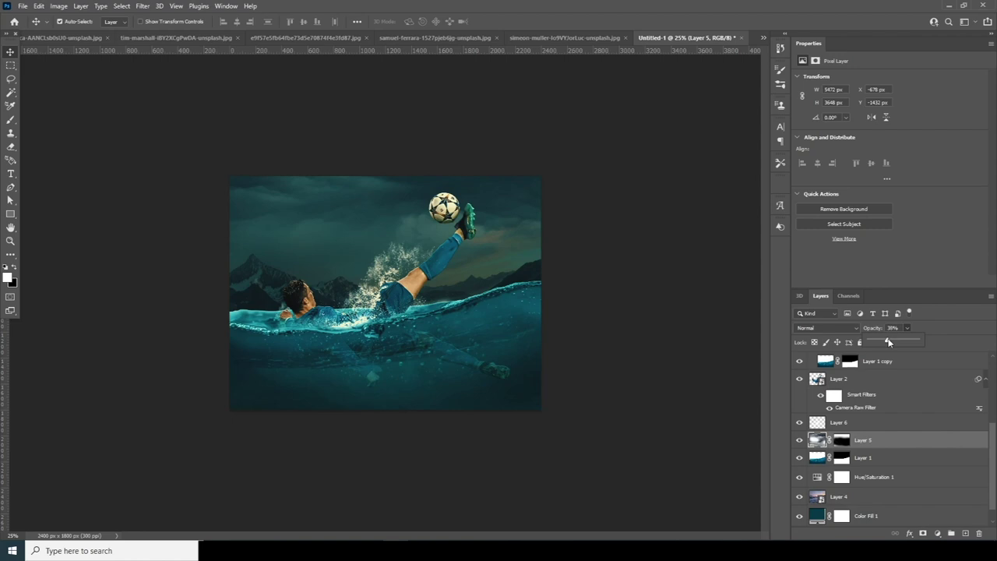
# - Raise the mountain layer's (Layer 4) opacity to 50%
pyautogui.click(817, 496)
pyautogui.click(908, 327)
pyautogui.moveTo(908, 342); pyautogui.dragTo(913, 342)
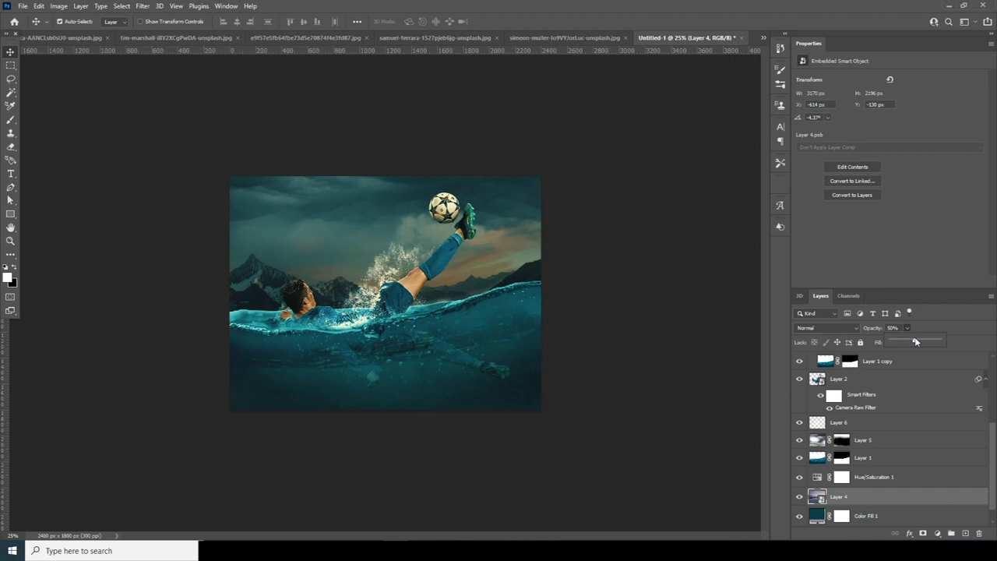
# - Lower the saturation of the Hue/Saturation 2 adjustment layer to -41
pyautogui.click(857, 378)
pyautogui.moveTo(988, 466); pyautogui.dragTo(987, 394)
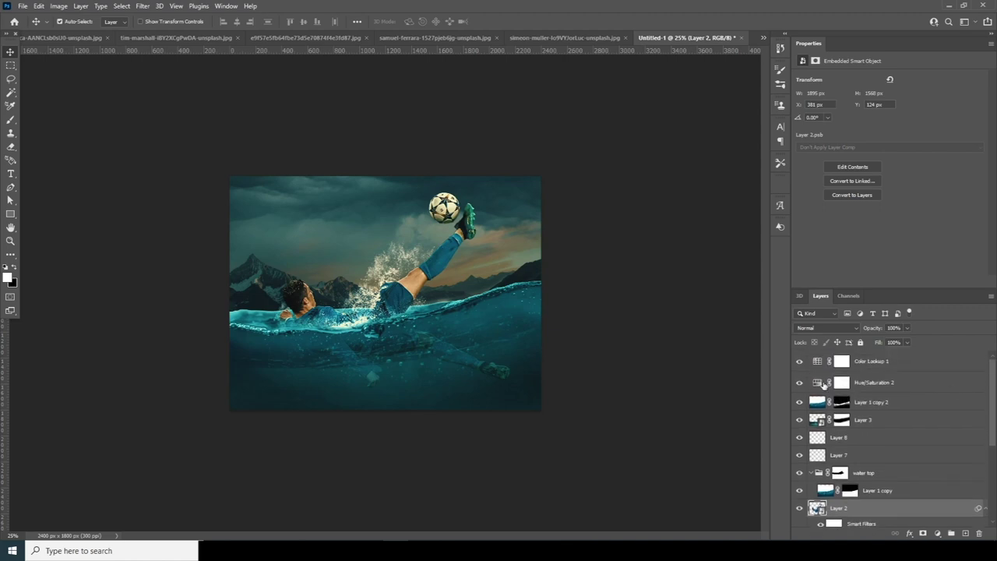
pyautogui.click(824, 385)
pyautogui.click(927, 419)
pyautogui.click(856, 402)
pyautogui.click(822, 386)
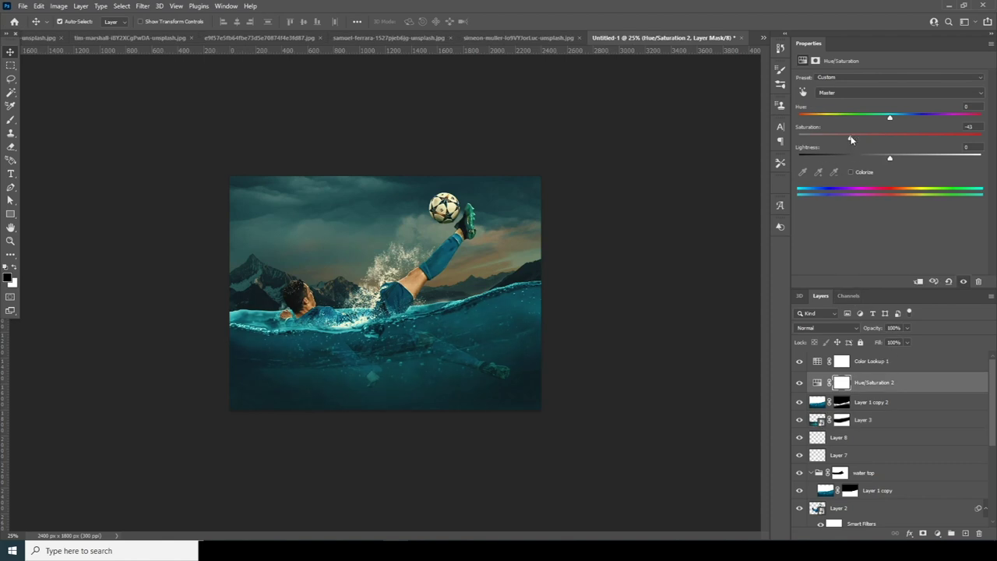
# - Lower the saturation of the Hue/Saturation 1 adjustment layer above the mountains to -87
pyautogui.moveTo(992, 389); pyautogui.dragTo(992, 471)
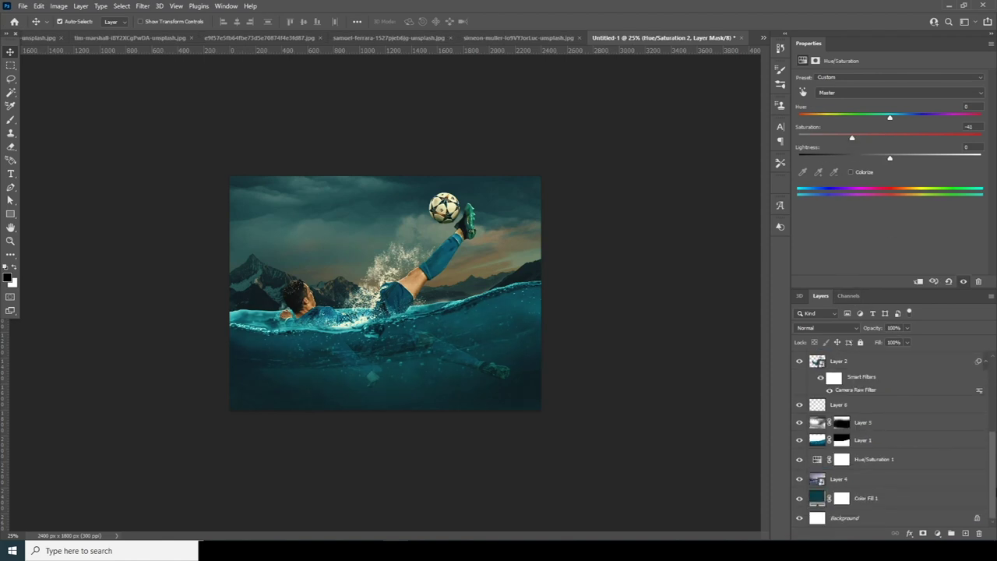
pyautogui.click(822, 460)
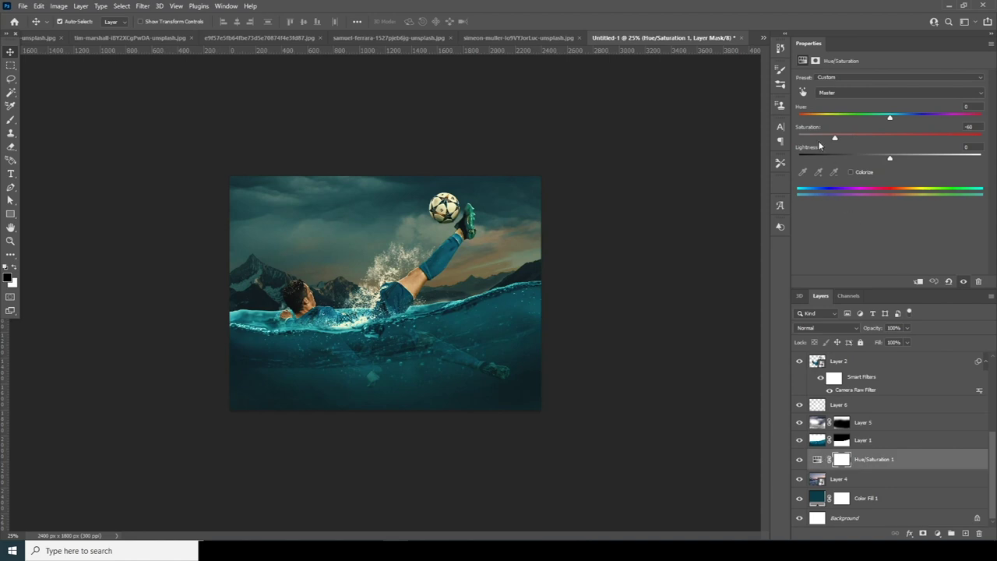
pyautogui.click(813, 138)
# - Move Hue/Saturation 1 above the cloud layer (Layer 5) and lower Hue/Saturation 2's saturation to -62
pyautogui.scroll(5, 896, 436)
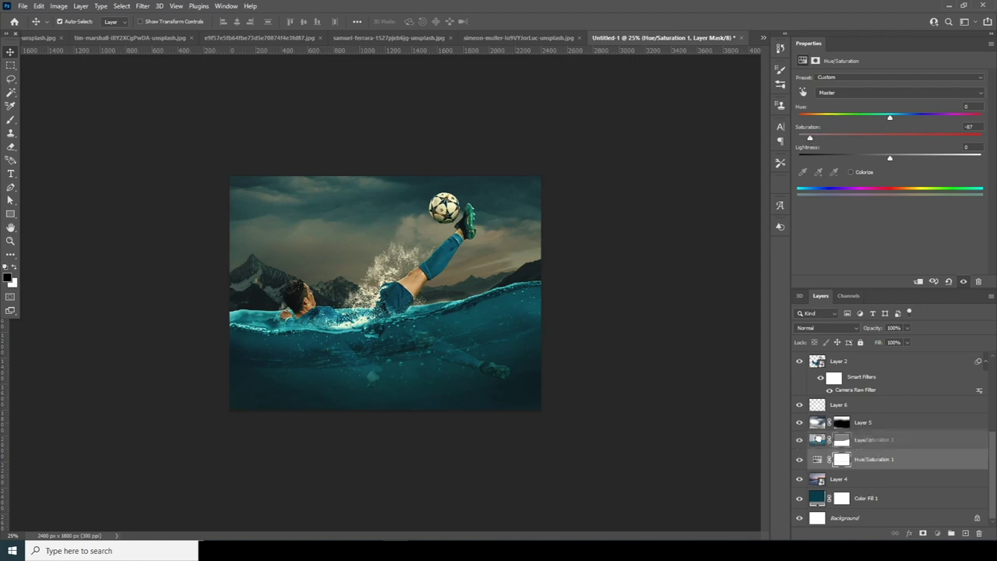
pyautogui.click(865, 422)
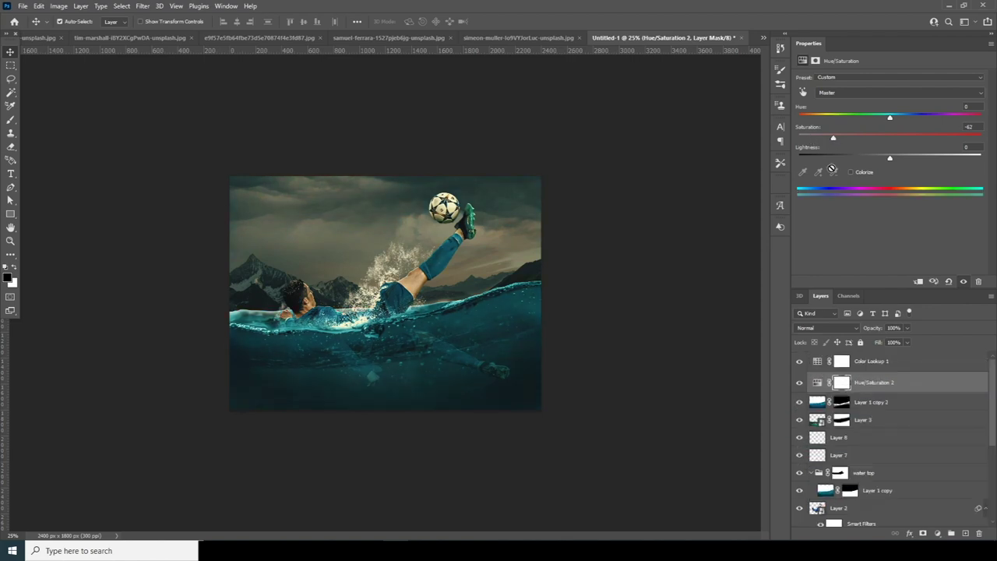
# - Add a new layer above Color Lookup 1, fill it with 50% gray, and set its blend mode to Soft Light
pyautogui.click(817, 362)
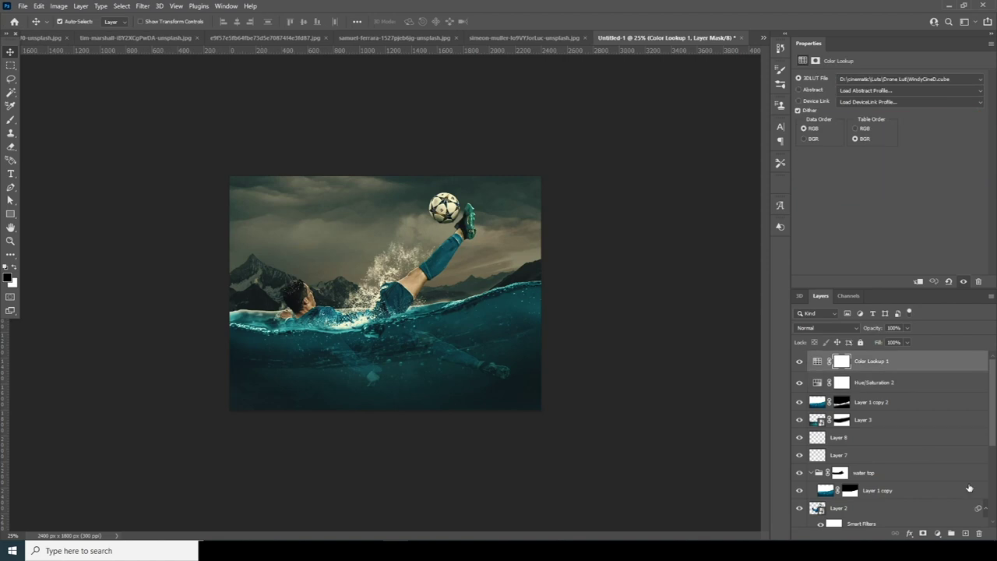
pyautogui.click(965, 533)
pyautogui.press('x')
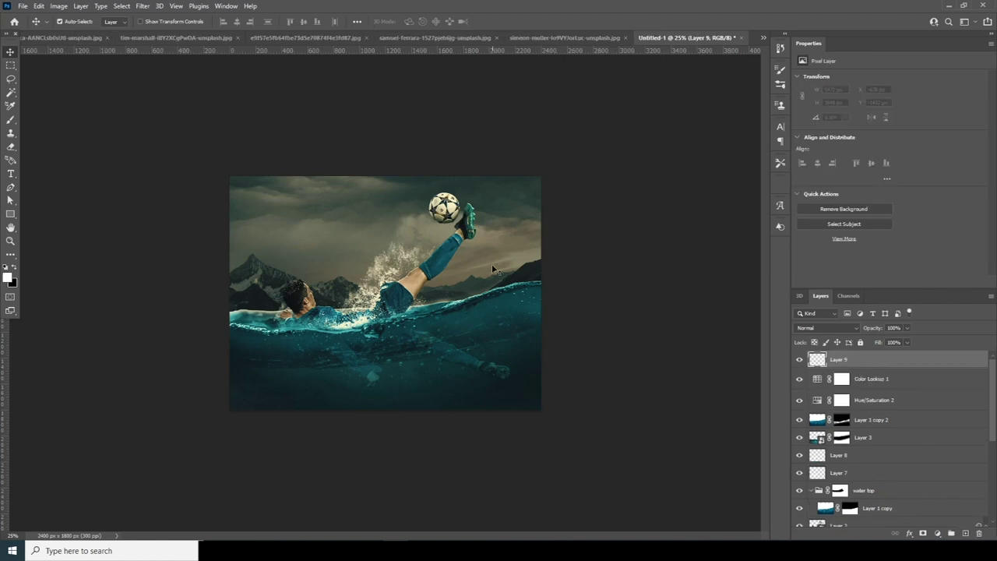
pyautogui.click(39, 6)
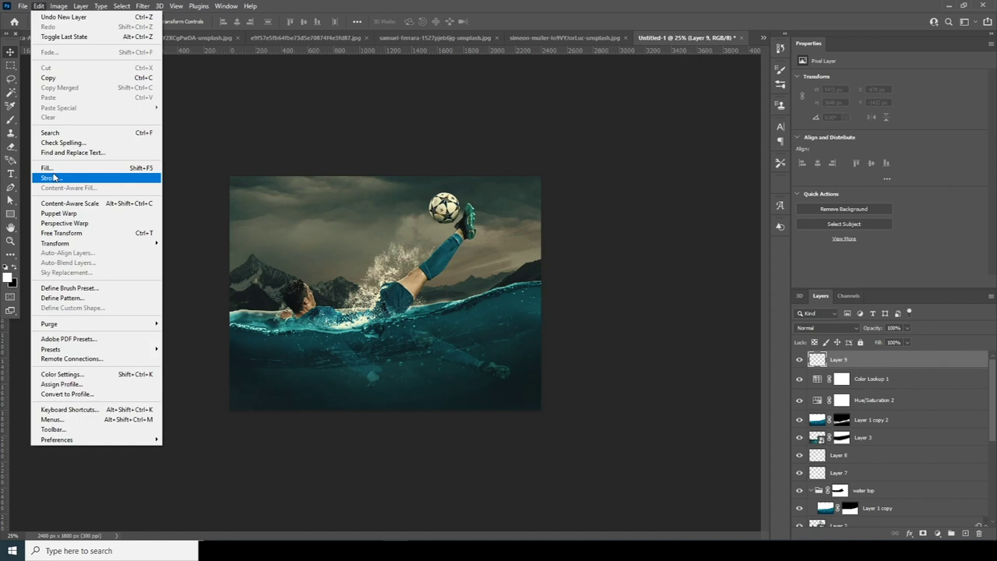
pyautogui.click(82, 168)
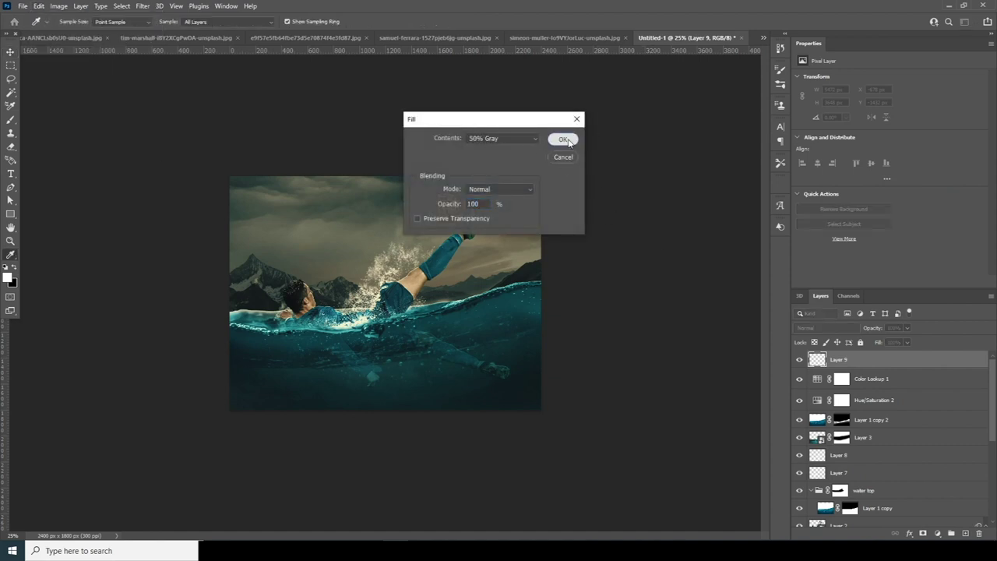
pyautogui.click(563, 139)
pyautogui.click(822, 327)
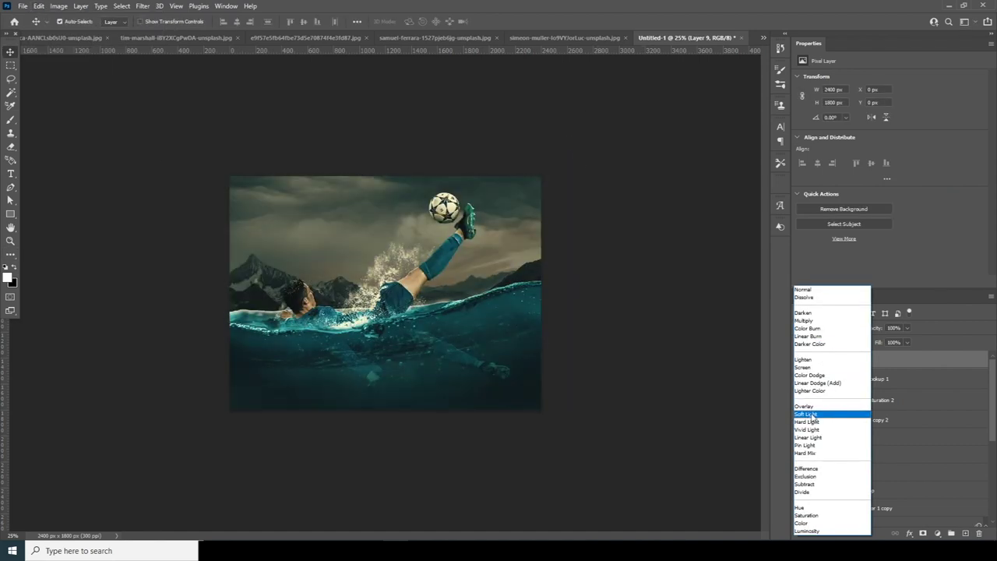
pyautogui.click(806, 413)
# - Brighten the splash and raised leg on the gray layer with the Dodge tool, using midtones at 67% exposure
pyautogui.click(12, 257)
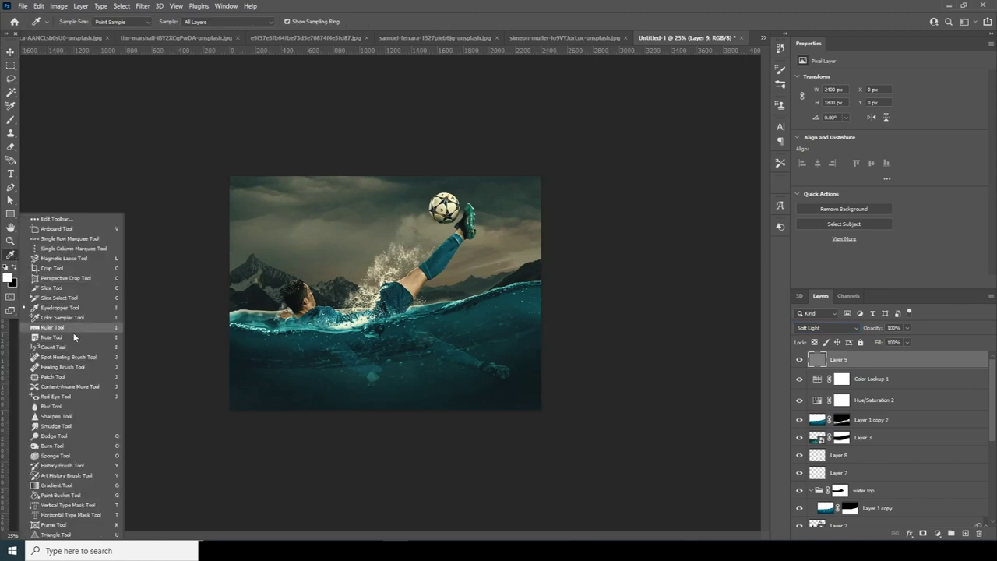
pyautogui.click(46, 435)
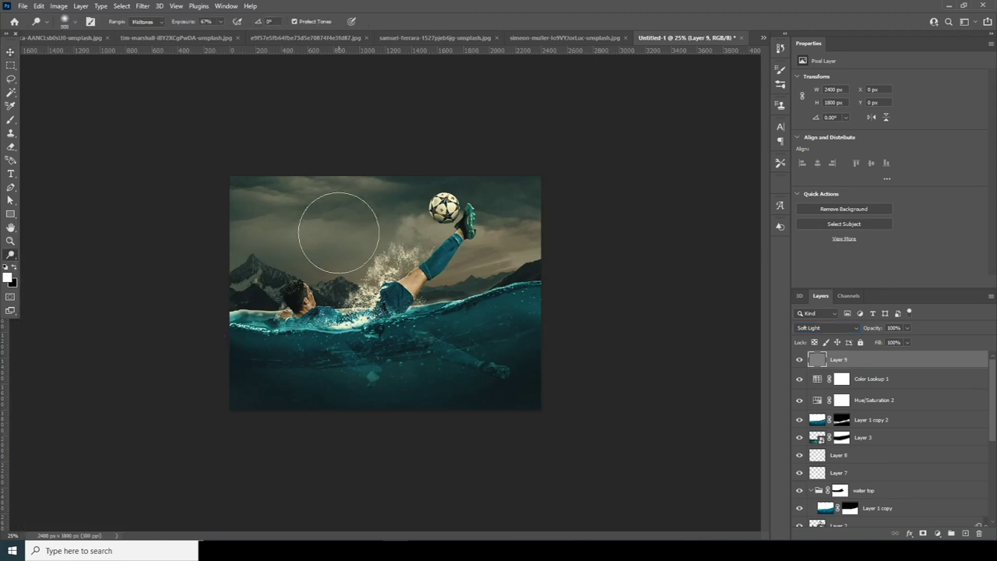
pyautogui.moveTo(392, 248); pyautogui.dragTo(350, 282)
pyautogui.moveTo(441, 232)
pyautogui.mouseDown()
pyautogui.moveTo(359, 295)
pyautogui.moveTo(311, 280)
pyautogui.moveTo(327, 300)
pyautogui.mouseUp()
pyautogui.press(']')
pyautogui.press(']')
pyautogui.press(']')
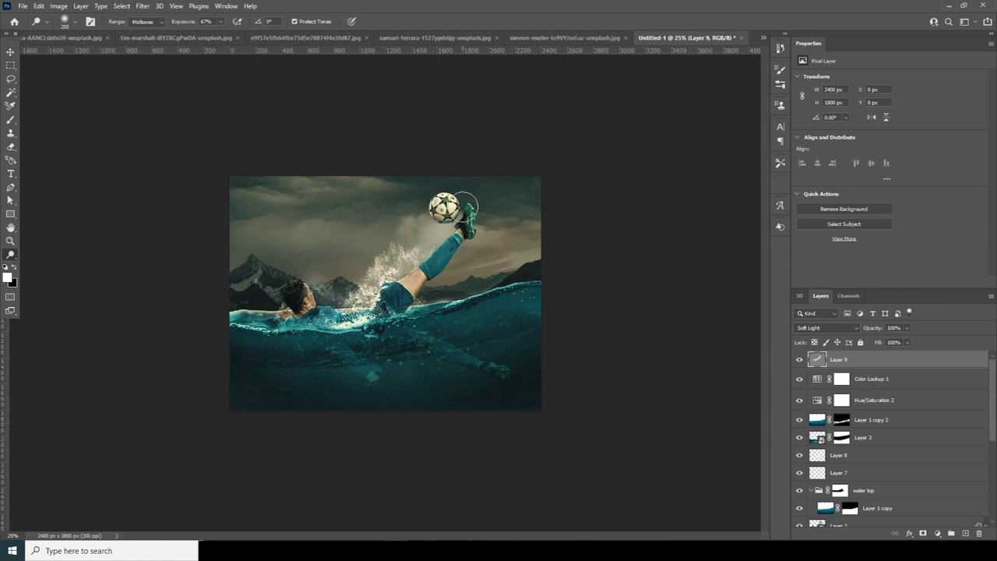
# - Dodge the ball, boot, raised leg and waterline, varying the brush size from 250 px up to 700 px
pyautogui.moveTo(452, 201)
pyautogui.mouseDown()
pyautogui.moveTo(477, 207)
pyautogui.moveTo(470, 233)
pyautogui.mouseUp()
pyautogui.press('[')
pyautogui.press('[')
pyautogui.press('[')
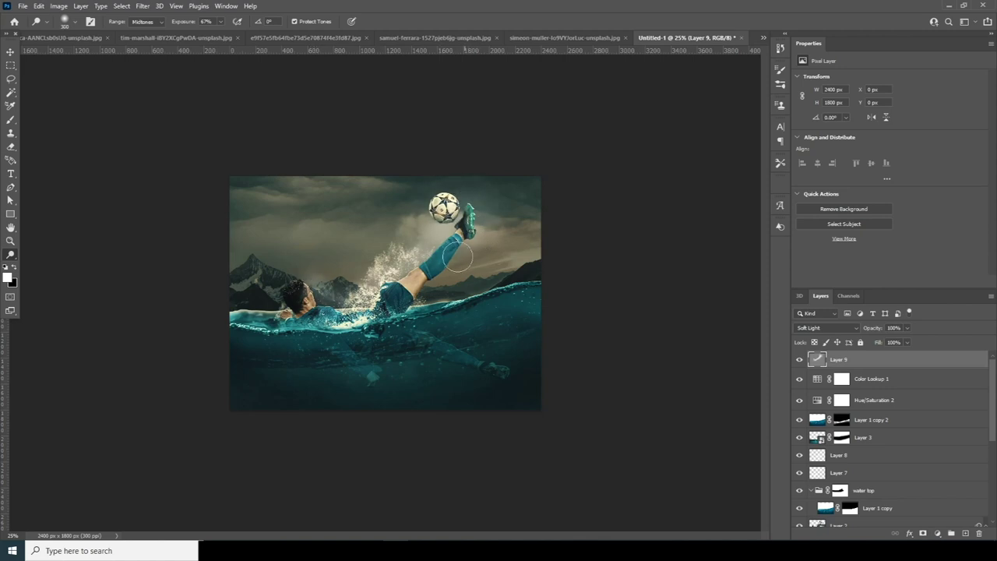
pyautogui.press(']')
pyautogui.press(']')
pyautogui.press(']')
pyautogui.press(']')
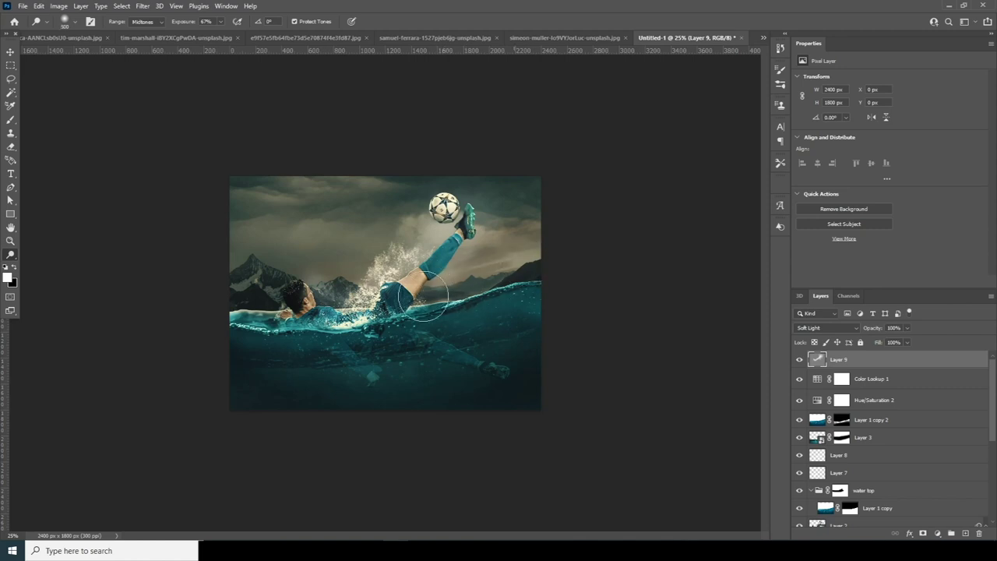
pyautogui.press(']')
pyautogui.press(']')
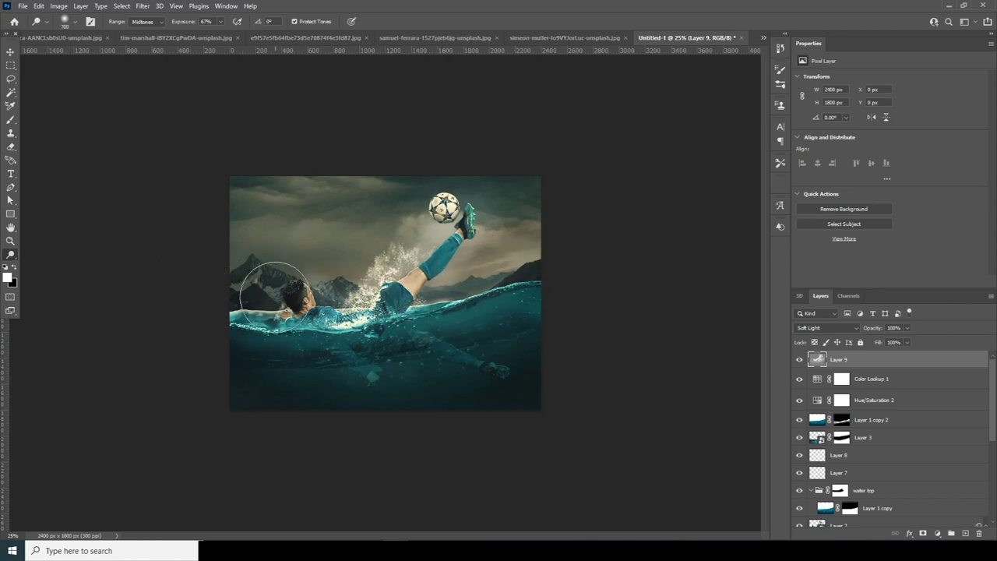
# - Darken the lower underwater area on the gray layer with the Burn tool, using a 1400 px midtones brush
pyautogui.click(14, 261)
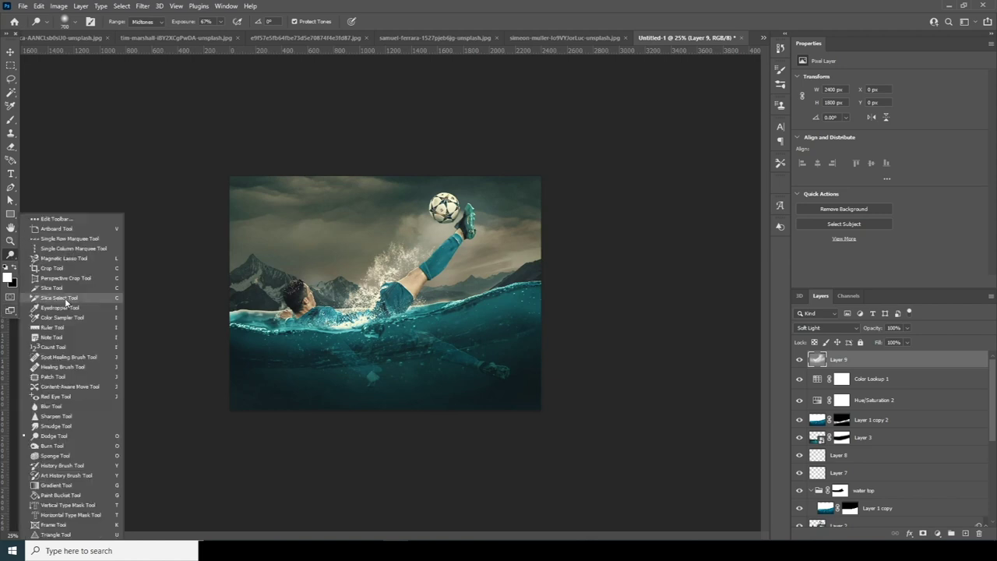
pyautogui.click(52, 446)
pyautogui.press('[')
pyautogui.press('[')
pyautogui.press('[')
pyautogui.press('[')
pyautogui.press('[')
pyautogui.press('[')
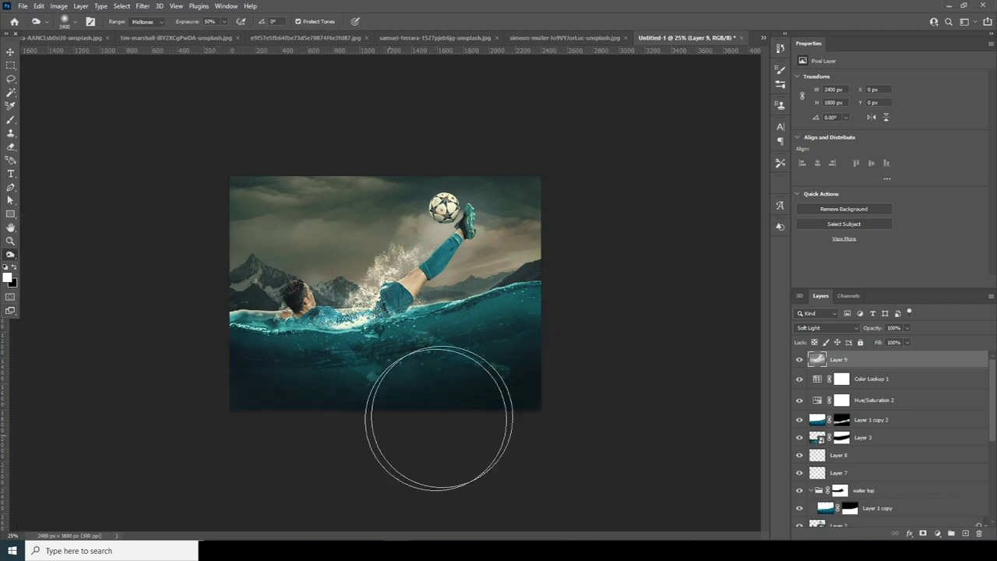
# - Burn around the mountains and the footballer's head and shoulder, reducing the brush from 700 px to 250 px
pyautogui.press('[')
pyautogui.press('[')
pyautogui.press('[')
pyautogui.press('[')
pyautogui.press('[')
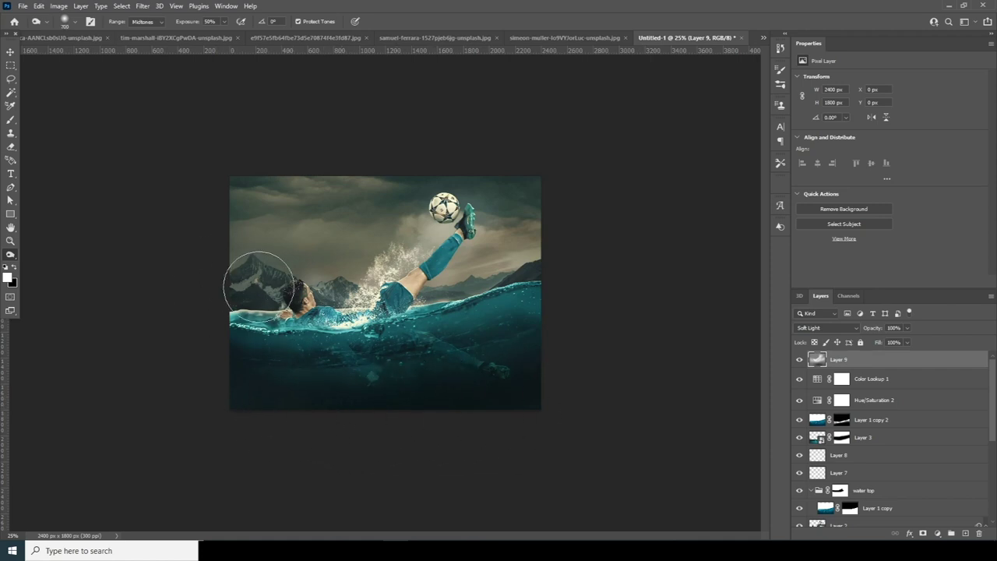
pyautogui.press('[')
pyautogui.press('[')
pyautogui.press('[')
pyautogui.press('[')
pyautogui.press('[')
pyautogui.press('[')
pyautogui.press('[')
pyautogui.press('[')
pyautogui.press('[')
pyautogui.press('[')
pyautogui.press('[')
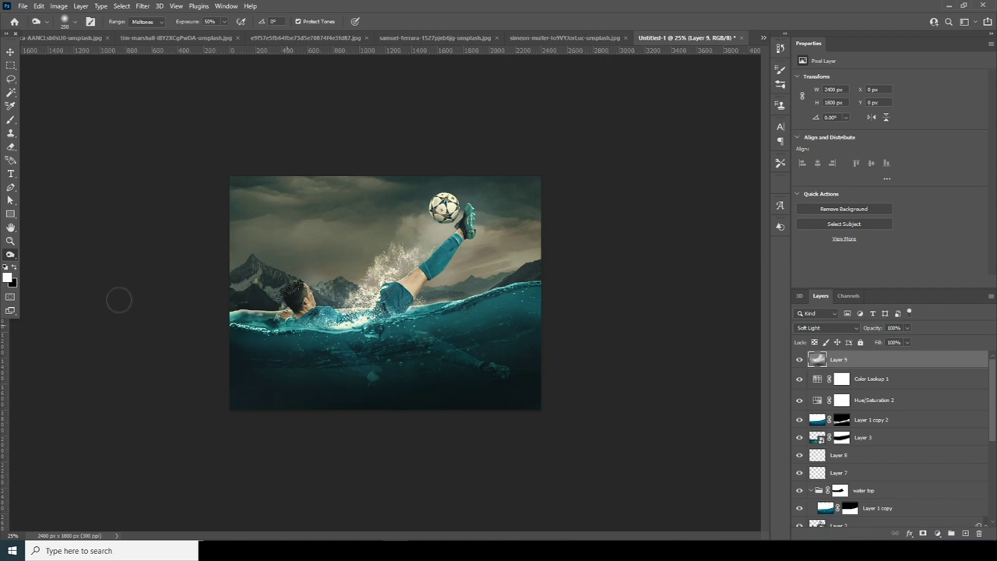
# - Burn the upper sky on the gray layer with an enlarged brush and dodge the sky and water with a 700 px brush at 67% exposure
pyautogui.press(']')
pyautogui.press(']')
pyautogui.press(']')
pyautogui.press(']')
pyautogui.press(']')
pyautogui.press(']')
pyautogui.press(']')
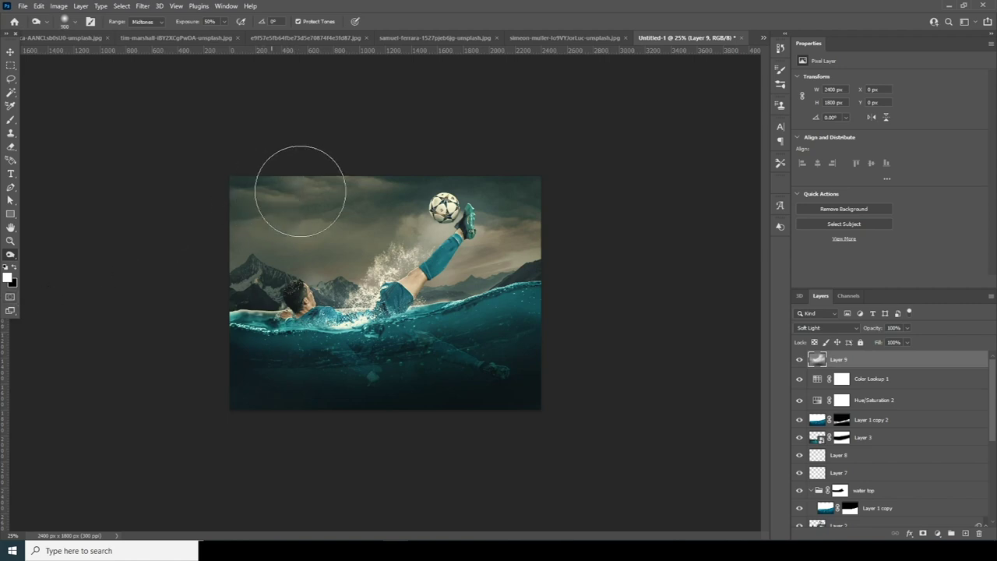
pyautogui.press('[')
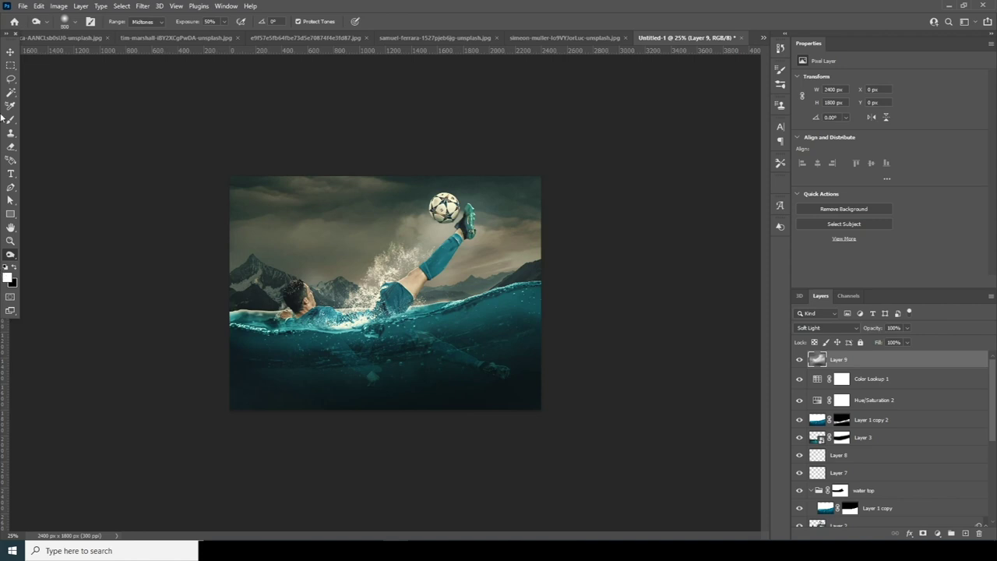
pyautogui.moveTo(13, 256)
pyautogui.mouseDown()
pyautogui.moveTo(76, 324)
pyautogui.moveTo(55, 447)
pyautogui.moveTo(56, 438)
pyautogui.mouseUp()
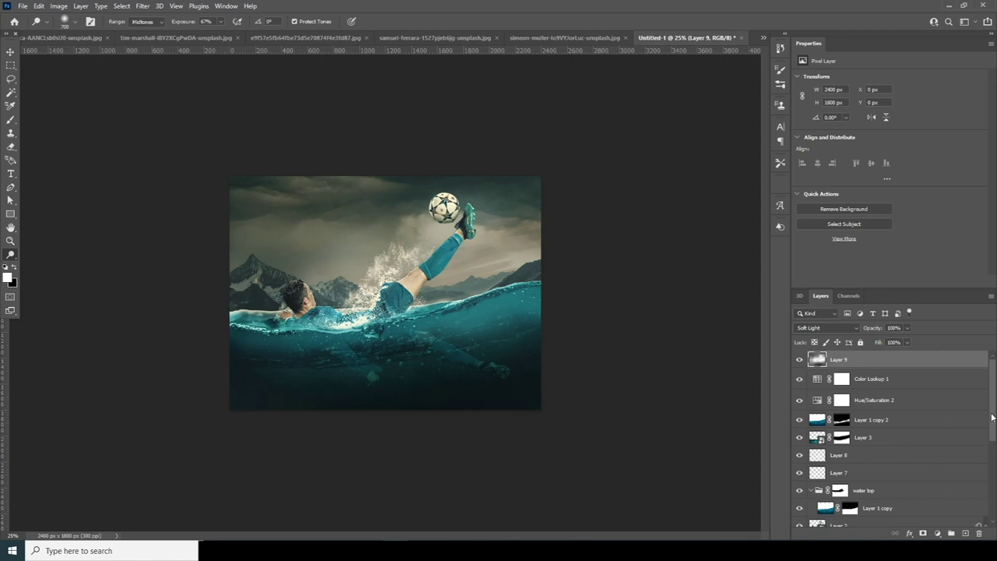
# - Apply a Gaussian Blur with a 2.7 pixel radius to the mountain background on Layer 4
pyautogui.moveTo(994, 415); pyautogui.dragTo(963, 509)
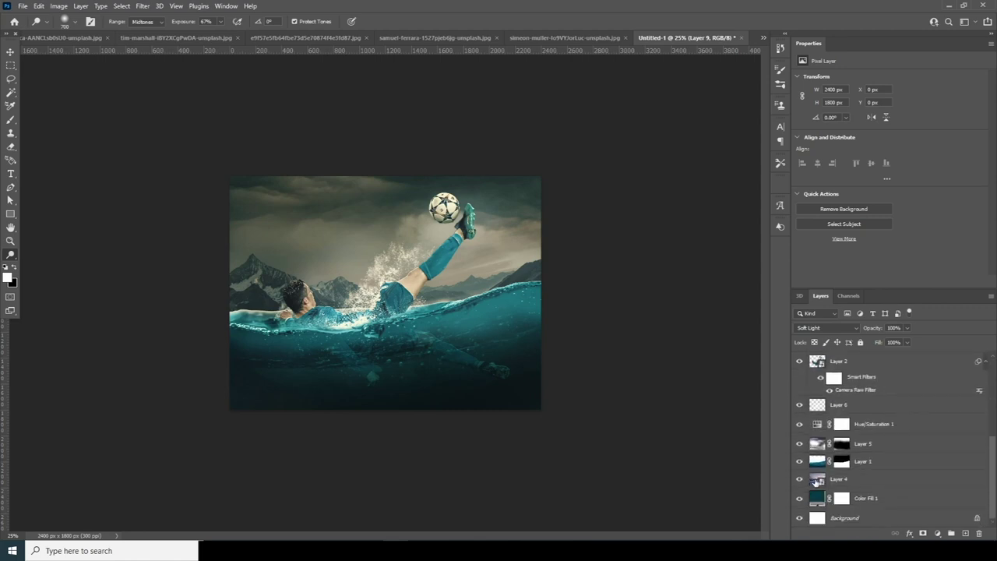
pyautogui.click(815, 480)
pyautogui.click(142, 6)
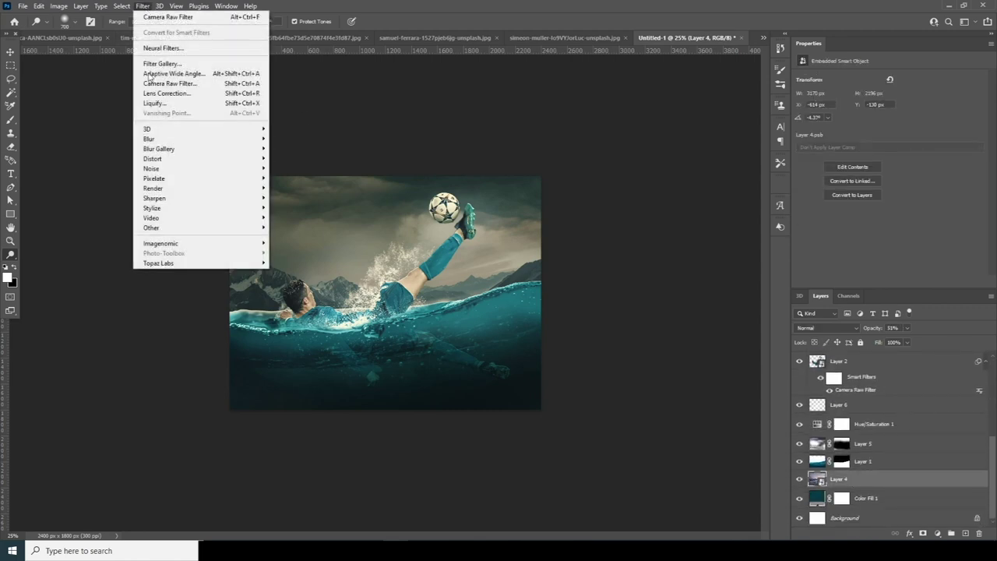
pyautogui.moveTo(183, 141)
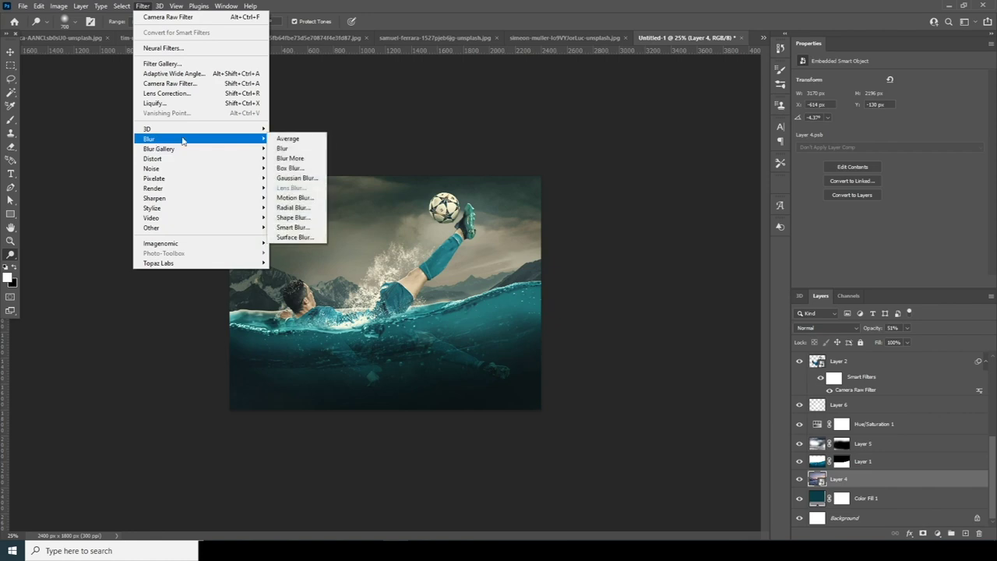
pyautogui.click(296, 178)
pyautogui.click(434, 273)
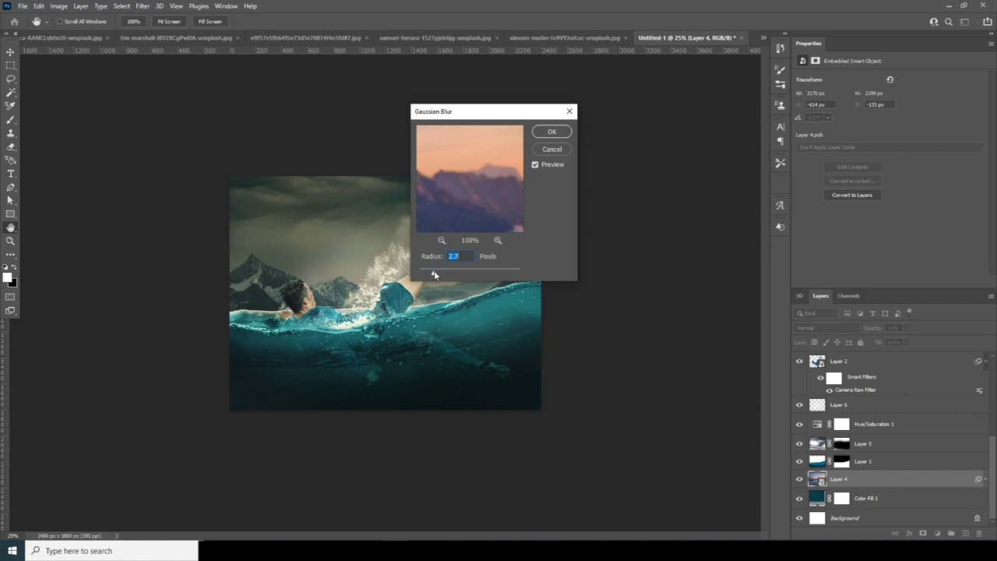
pyautogui.click(551, 132)
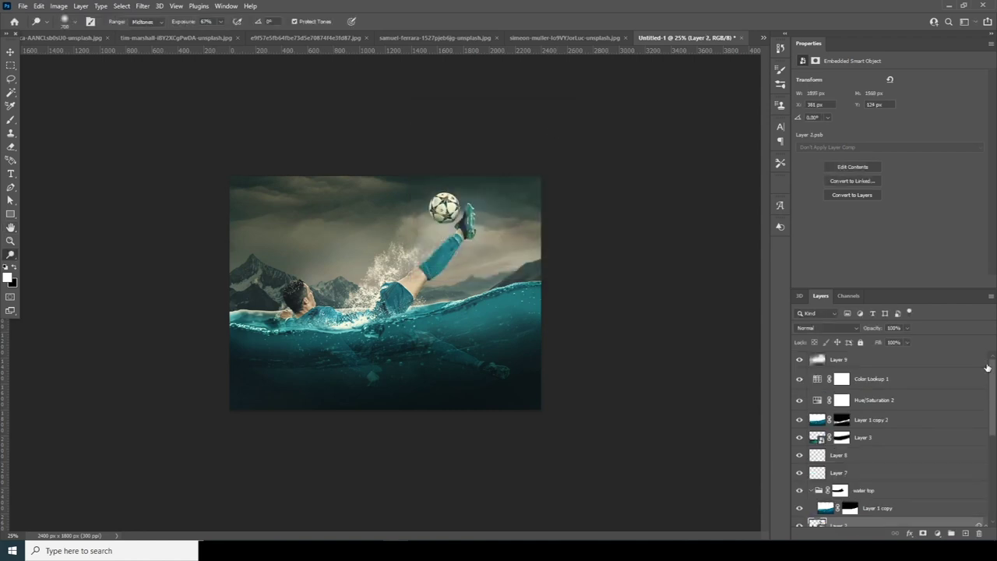
# - Stamp all visible layers into a new layer above Layer 9 and open it in the Camera Raw Filter
pyautogui.click(818, 363)
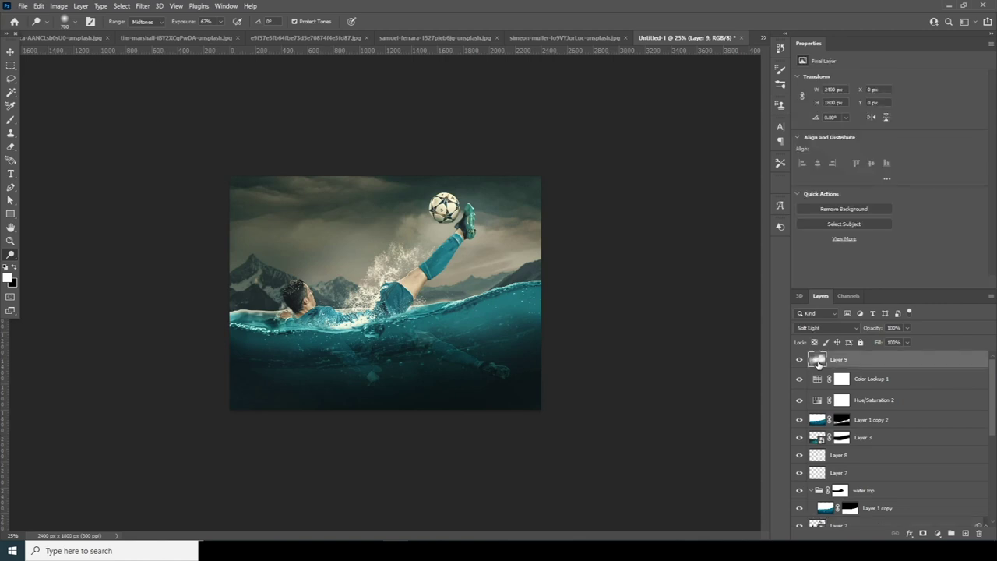
pyautogui.hotkey('ctrl', 'shift', 'alt', 'e')
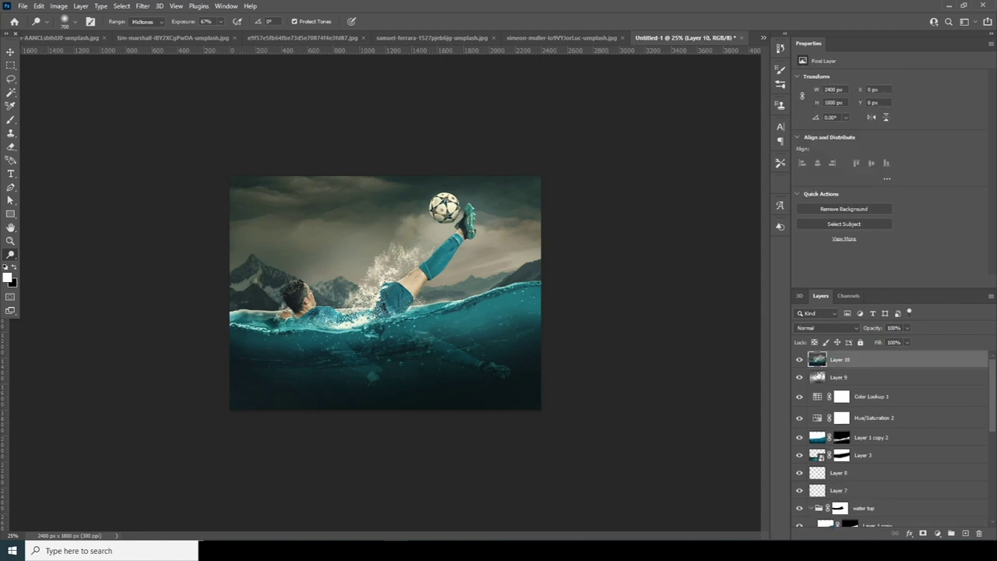
pyautogui.click(143, 5)
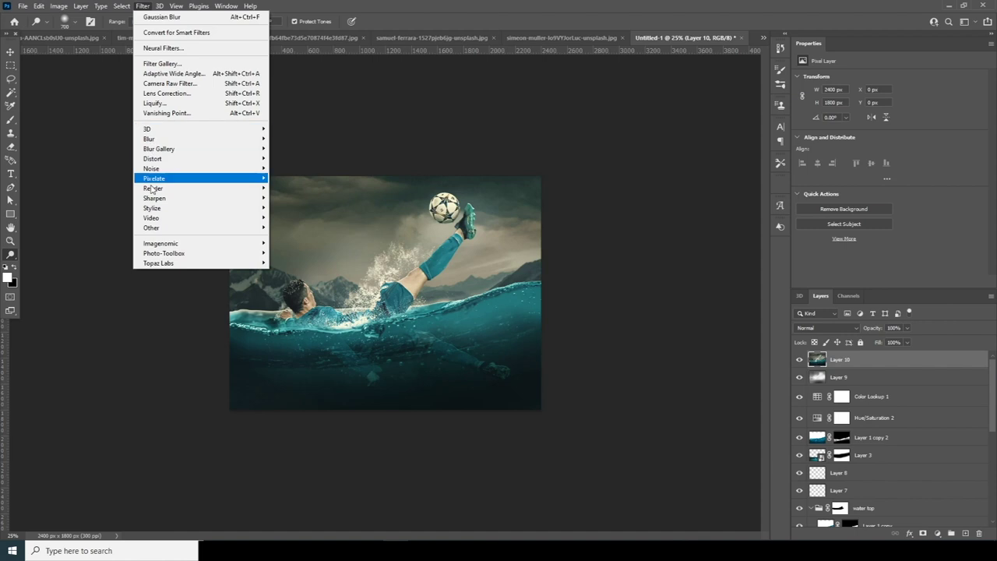
pyautogui.click(163, 85)
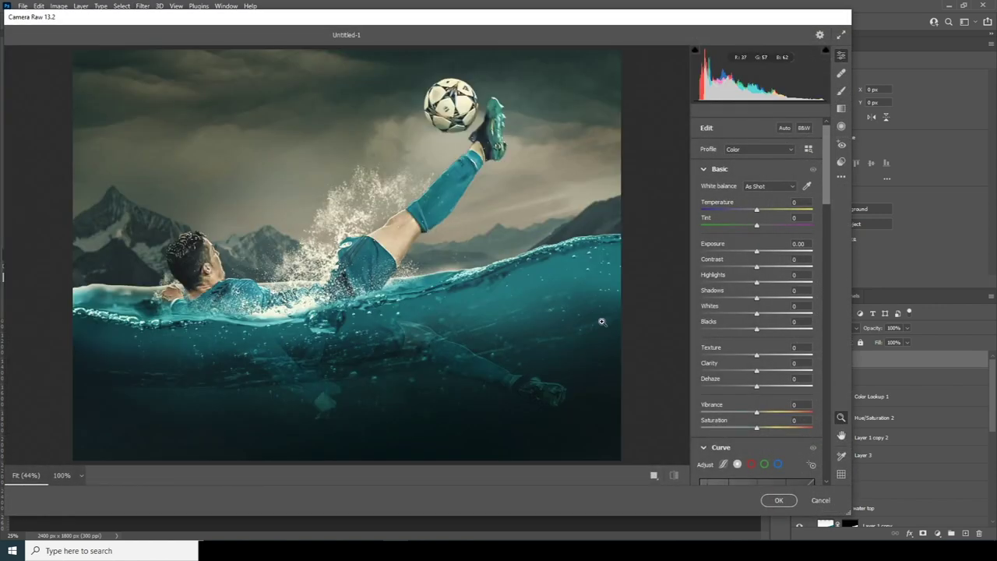
# - Set Highlights to -44 and Shadows to +73 for the merged image
pyautogui.click(721, 285)
pyautogui.moveTo(720, 285); pyautogui.dragTo(733, 286)
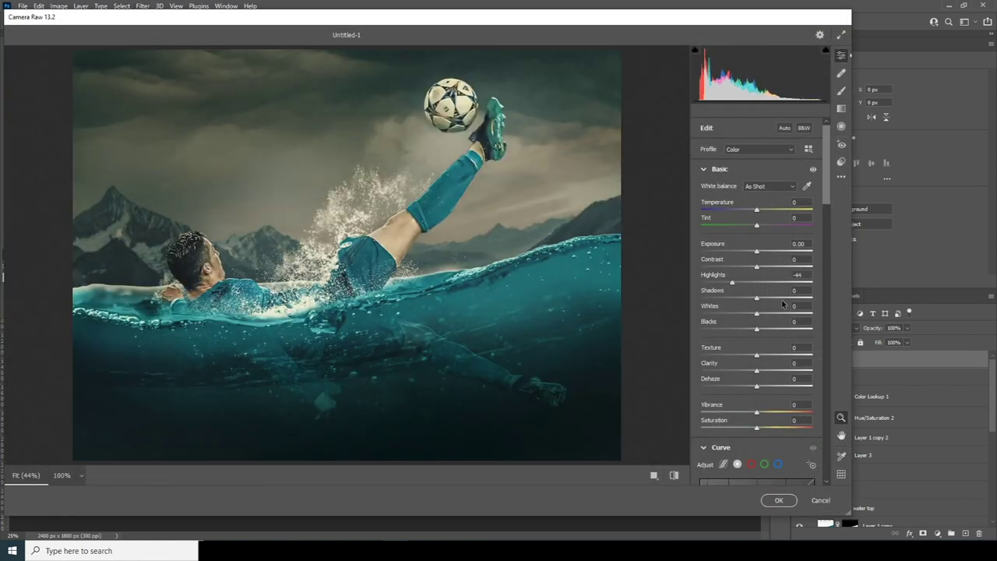
pyautogui.click(786, 298)
pyautogui.moveTo(790, 299); pyautogui.dragTo(796, 301)
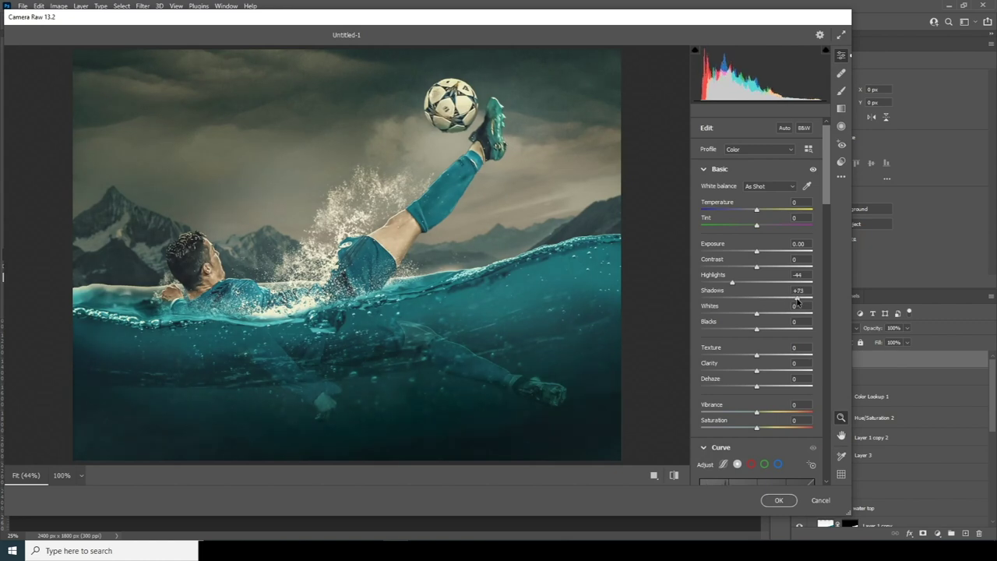
# - Set Noise Reduction to 58, Color Noise Reduction to 65, Clarity to +71 and Texture to +36
pyautogui.moveTo(827, 194); pyautogui.dragTo(823, 277)
pyautogui.moveTo(739, 291); pyautogui.dragTo(761, 311)
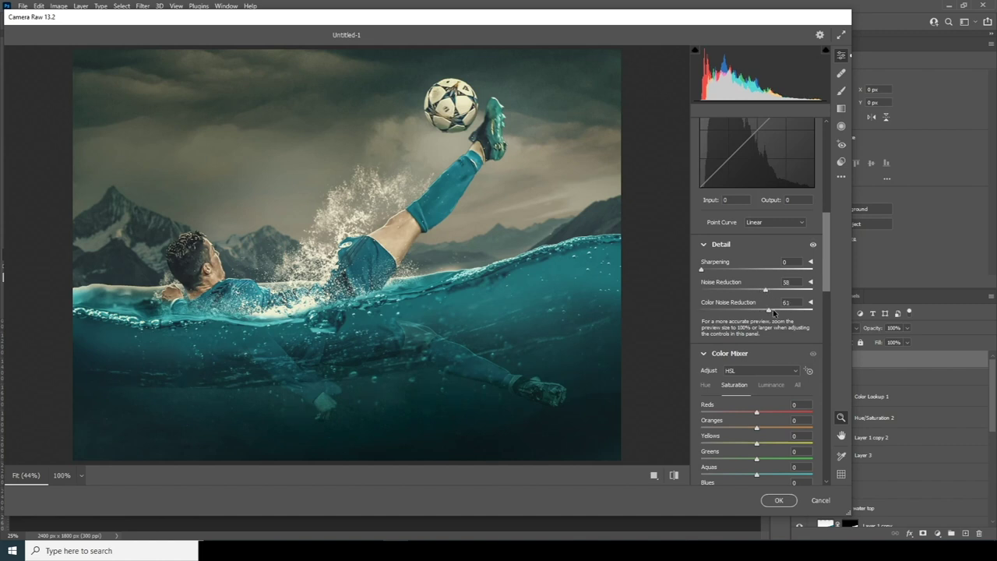
pyautogui.scroll(-3, 827, 286)
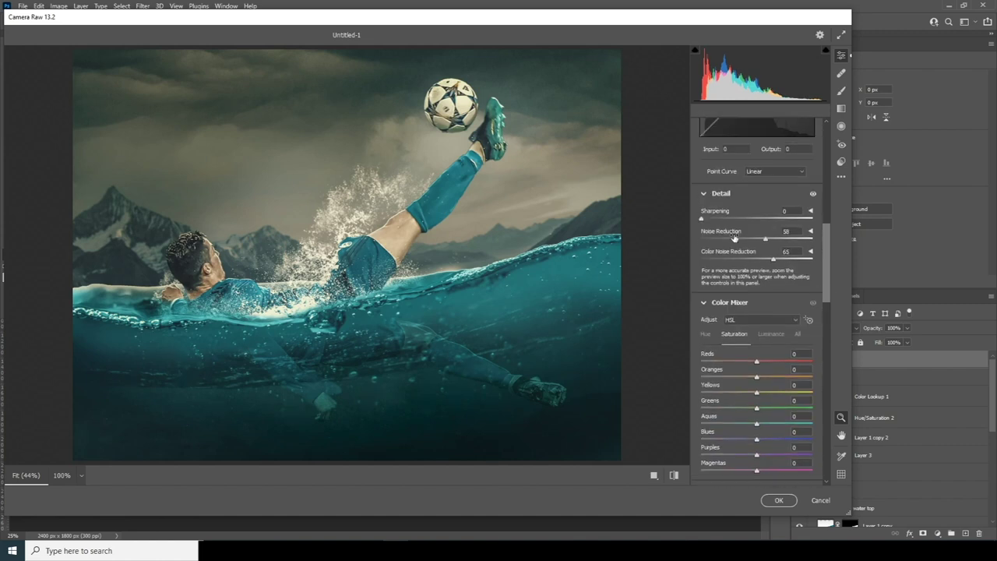
pyautogui.moveTo(824, 290); pyautogui.dragTo(796, 211)
pyautogui.click(792, 212)
pyautogui.click(777, 196)
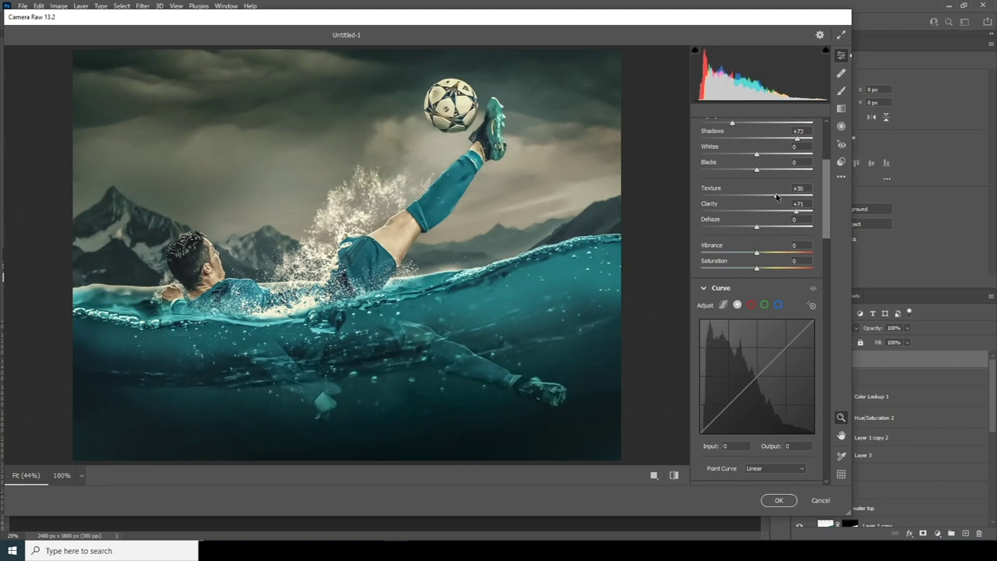
# - Add Grain of 52 and Vignetting of -21, and apply the Camera Raw adjustments
pyautogui.moveTo(829, 229); pyautogui.dragTo(827, 395)
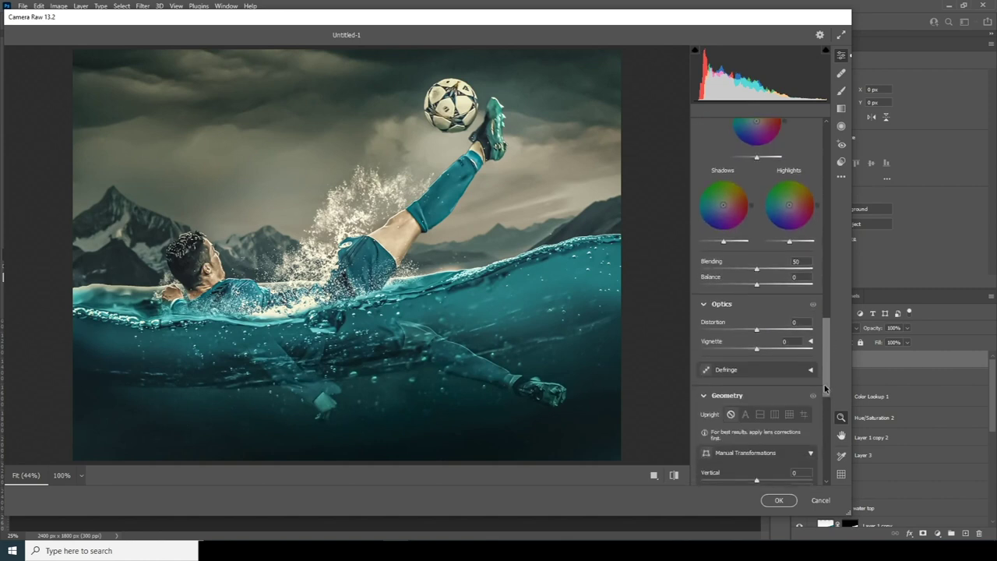
pyautogui.scroll(-5, 824, 367)
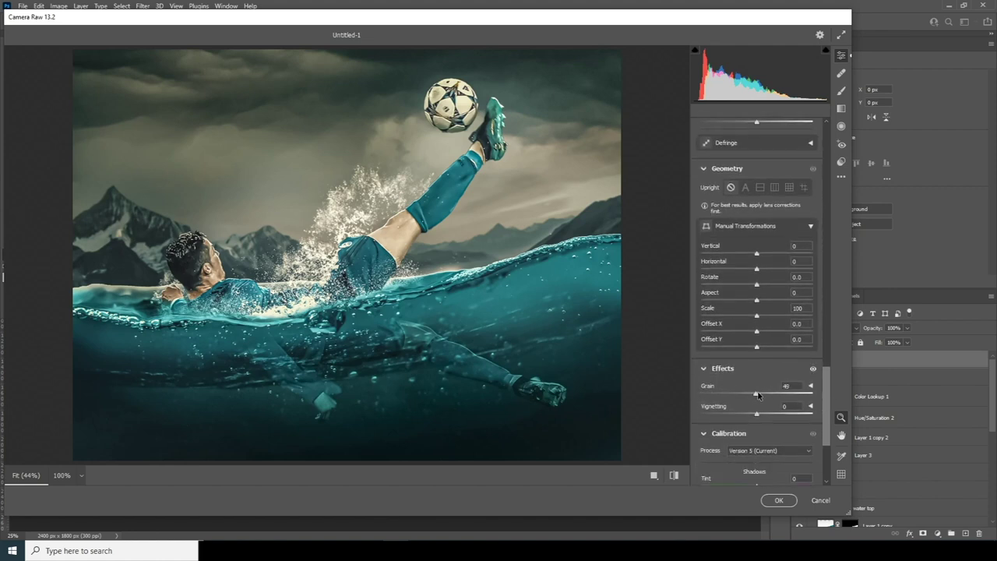
pyautogui.moveTo(759, 417)
pyautogui.mouseDown()
pyautogui.moveTo(767, 417)
pyautogui.moveTo(746, 417)
pyautogui.mouseUp()
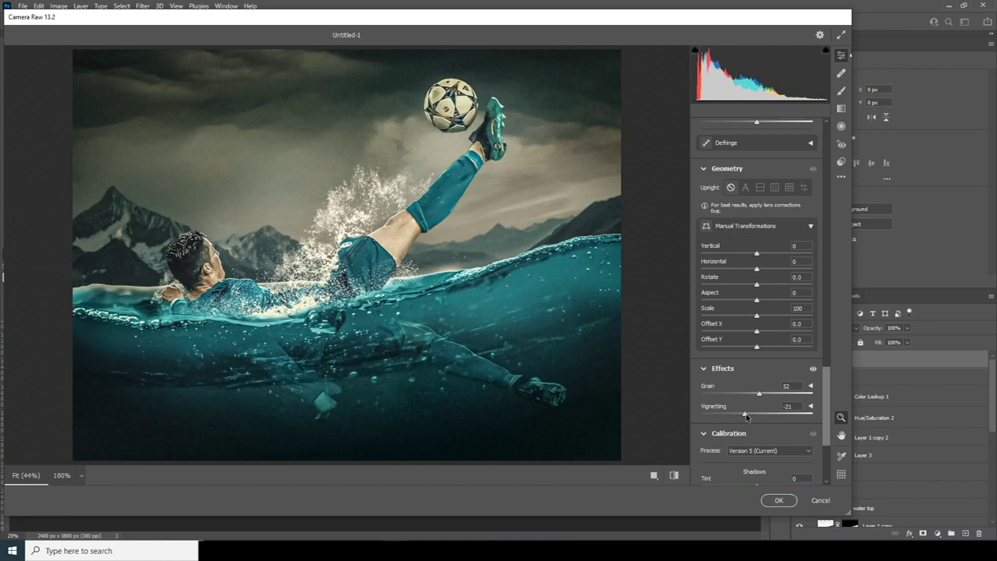
pyautogui.click(778, 500)
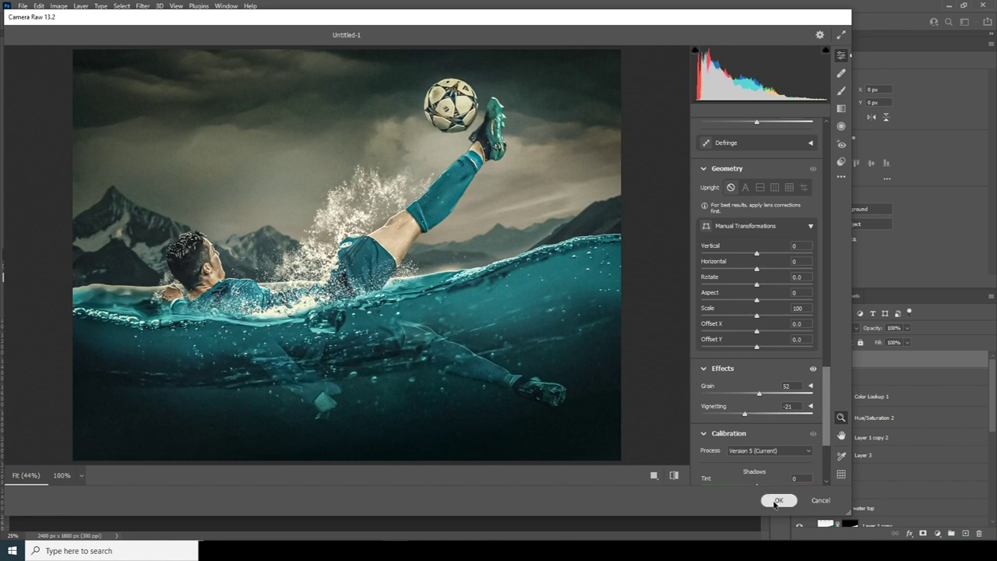
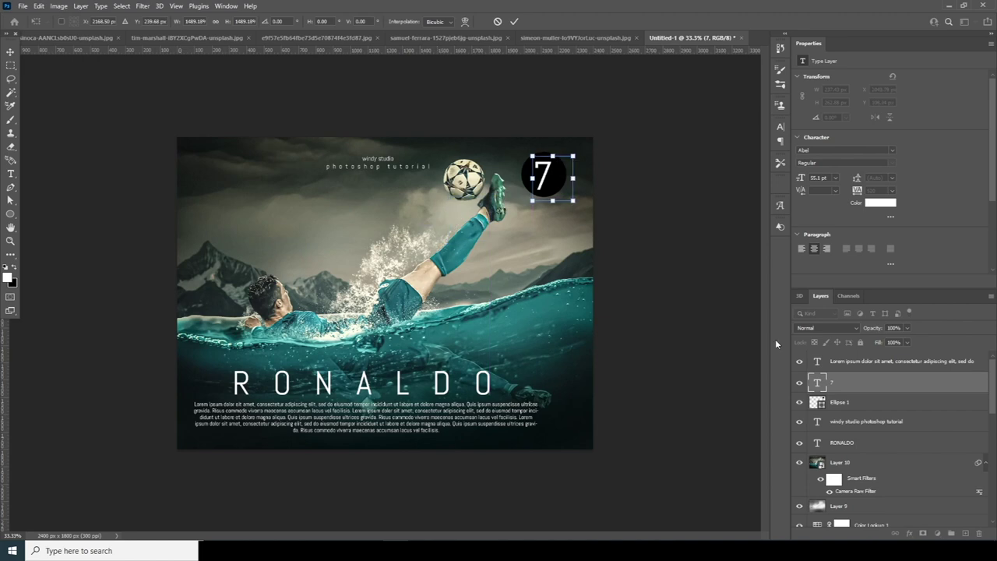
# - Recolour the circle behind the number 7 to teal 2f817e
pyautogui.doubleClick(817, 402)
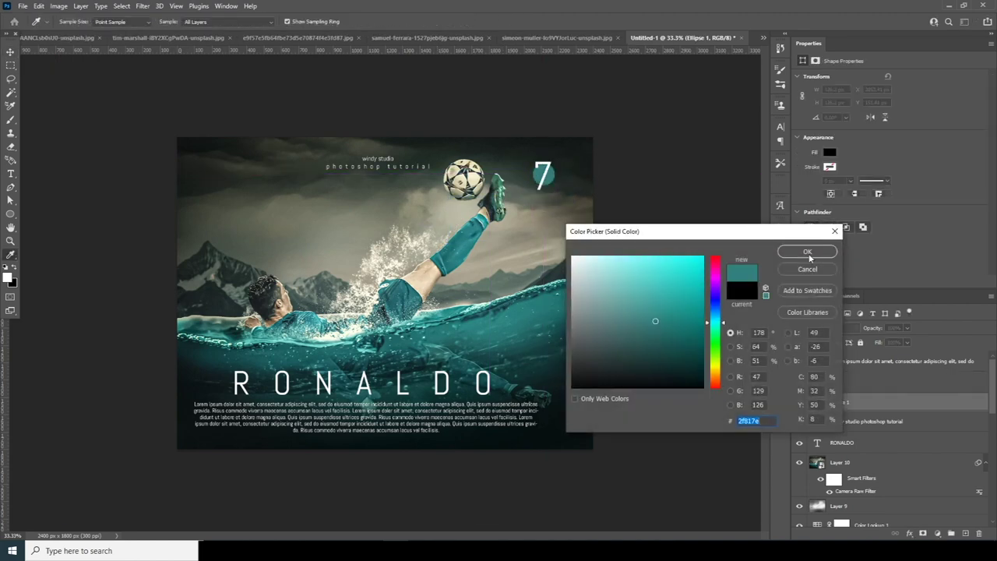
pyautogui.click(807, 251)
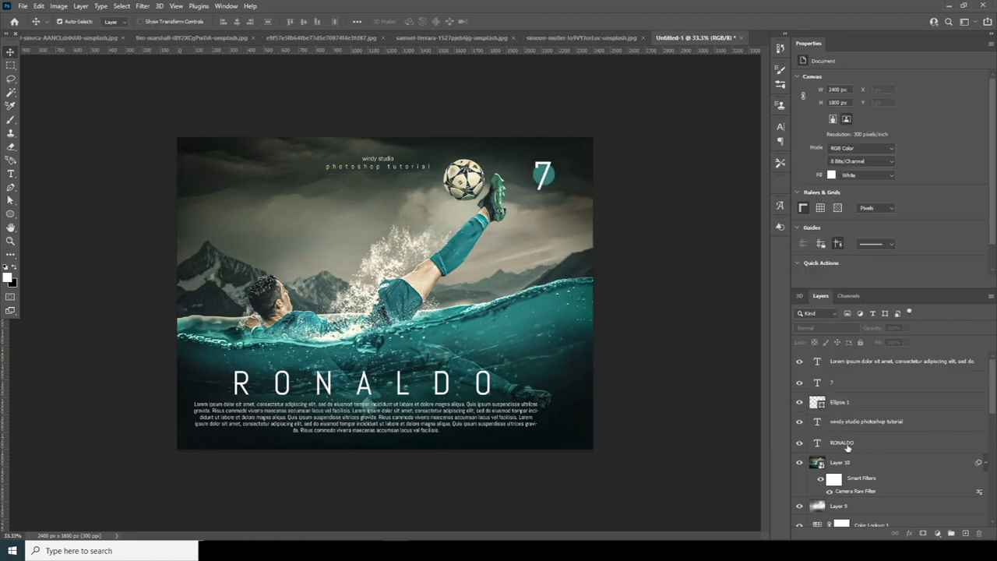
# - Add a Color Balance adjustment above the text layers with midtones of about +43 red, +19 green and +4 blue
pyautogui.click(851, 364)
pyautogui.click(938, 534)
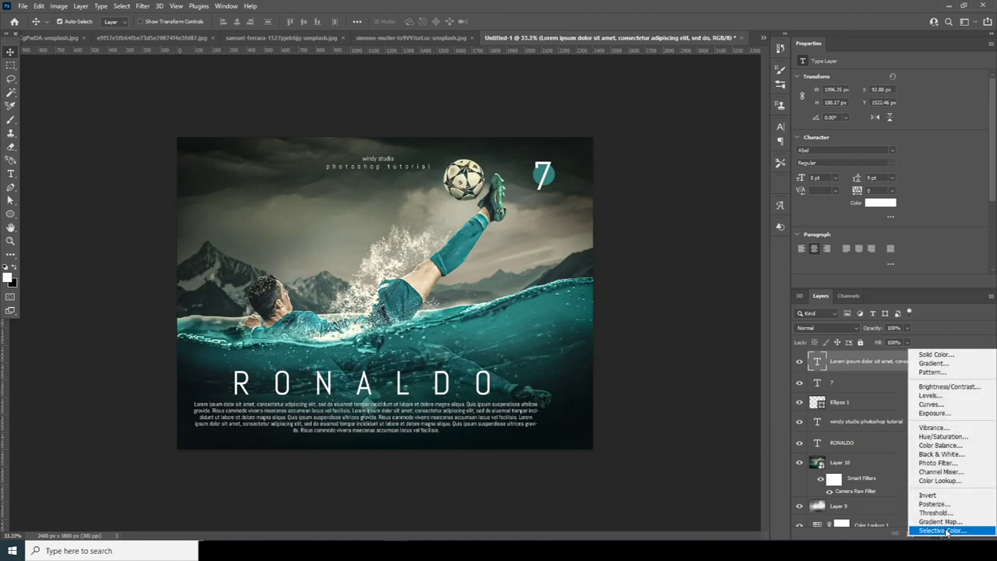
pyautogui.click(937, 445)
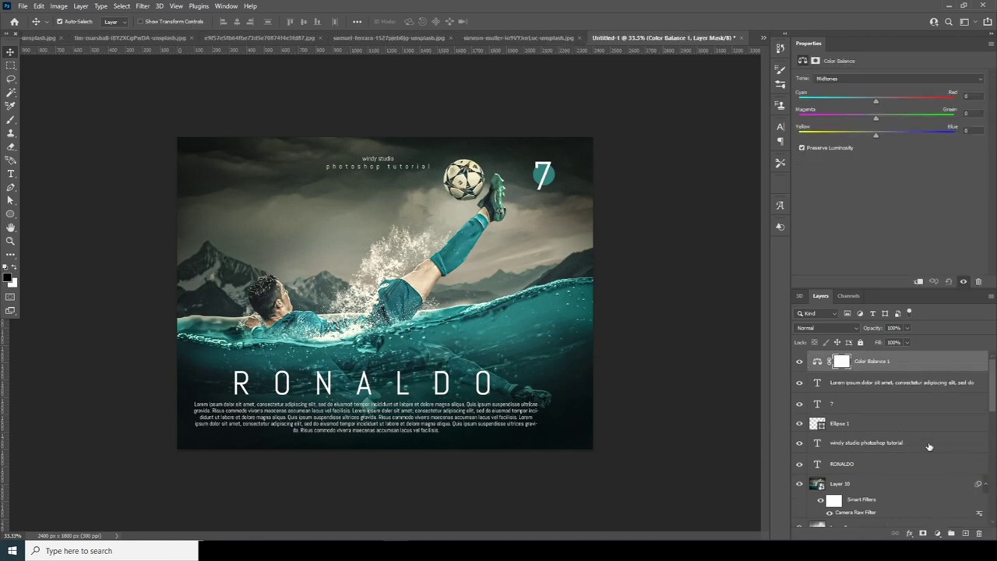
pyautogui.click(932, 102)
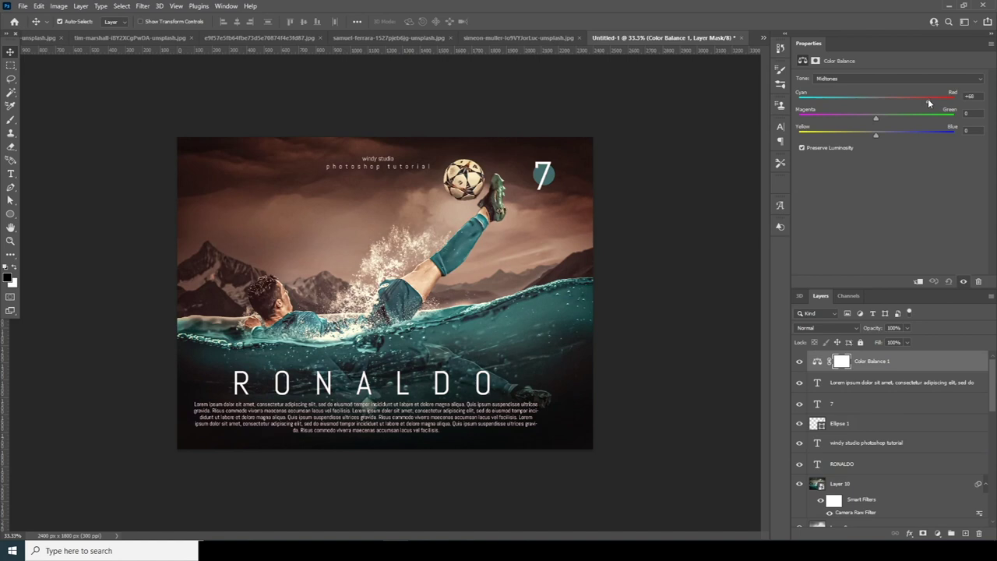
pyautogui.moveTo(918, 100); pyautogui.dragTo(906, 102)
pyautogui.moveTo(876, 121); pyautogui.dragTo(896, 121)
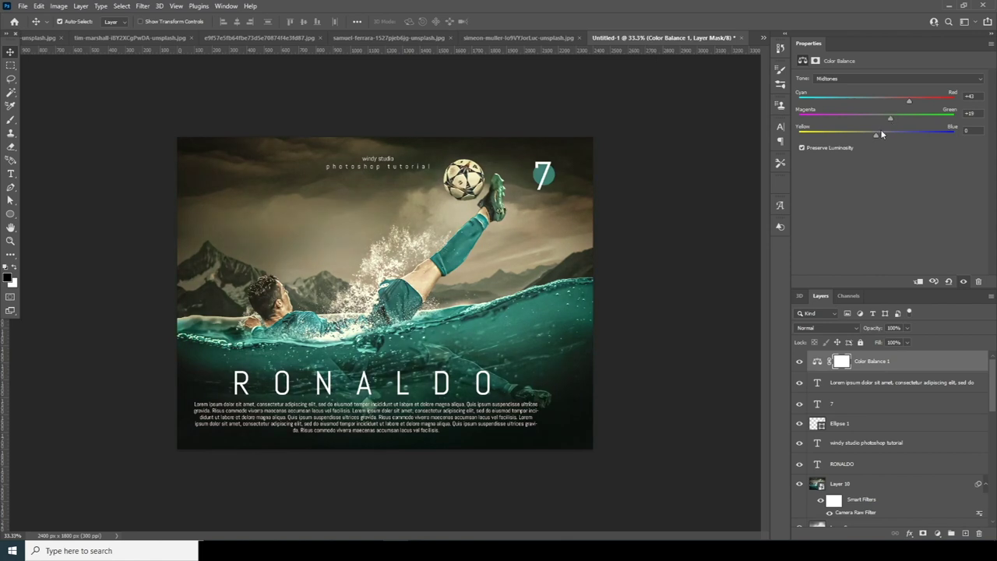
pyautogui.moveTo(870, 143); pyautogui.dragTo(879, 143)
pyautogui.click(817, 362)
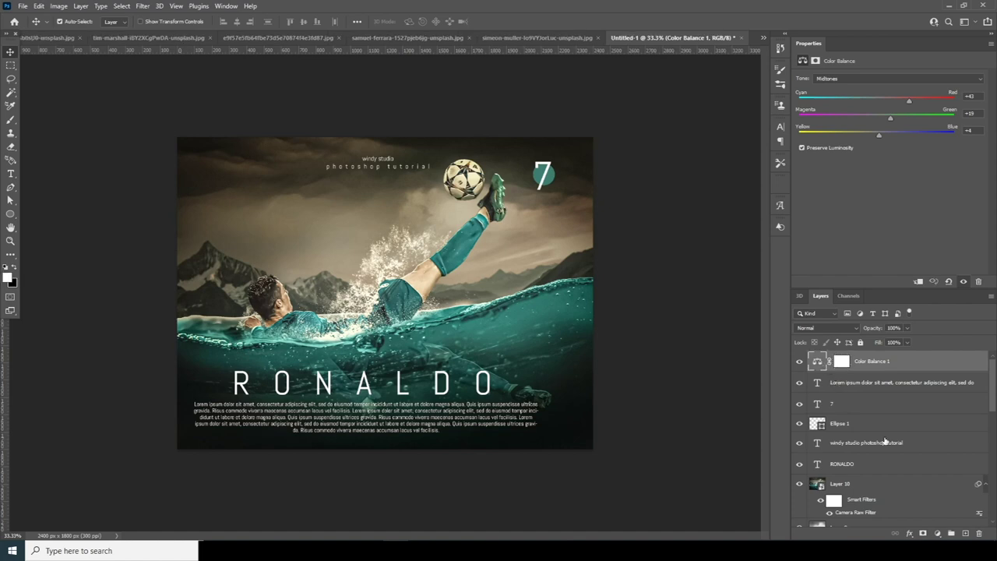
# - Paint a white glow from the ball to the footballer's head on a new top layer with a 700 px Soft Round brush
pyautogui.click(966, 533)
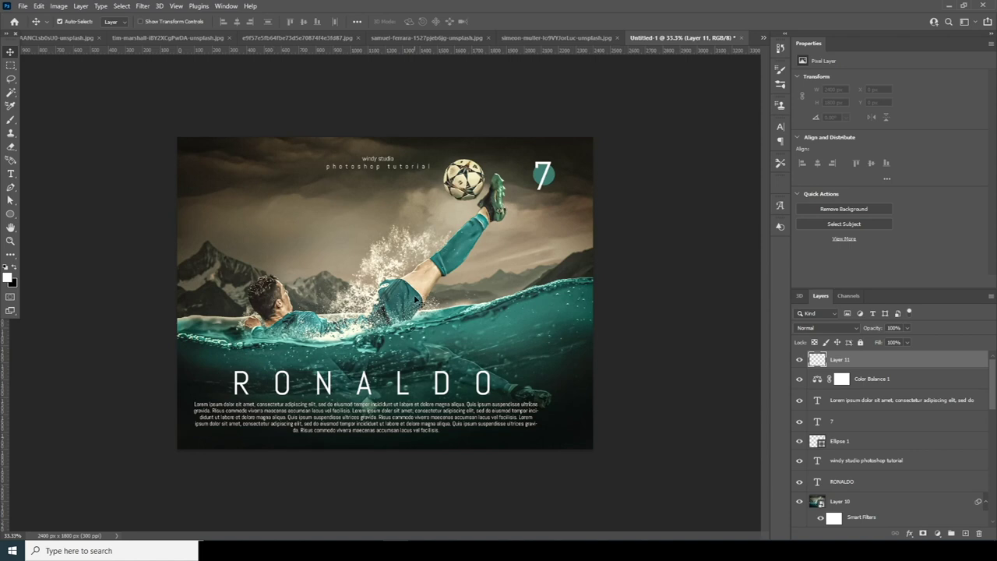
pyautogui.press('b')
pyautogui.click(74, 22)
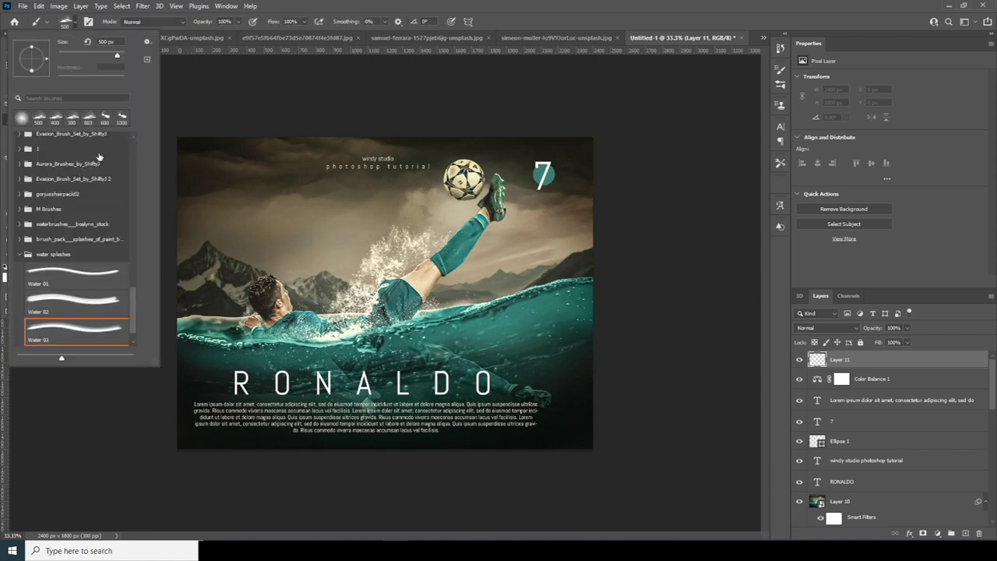
pyautogui.moveTo(129, 307); pyautogui.dragTo(137, 126)
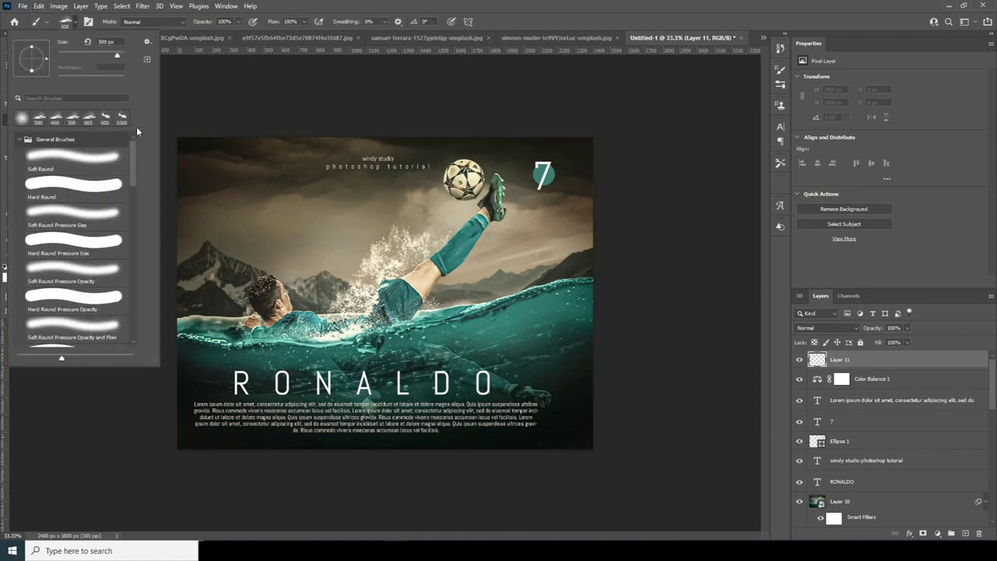
pyautogui.doubleClick(107, 163)
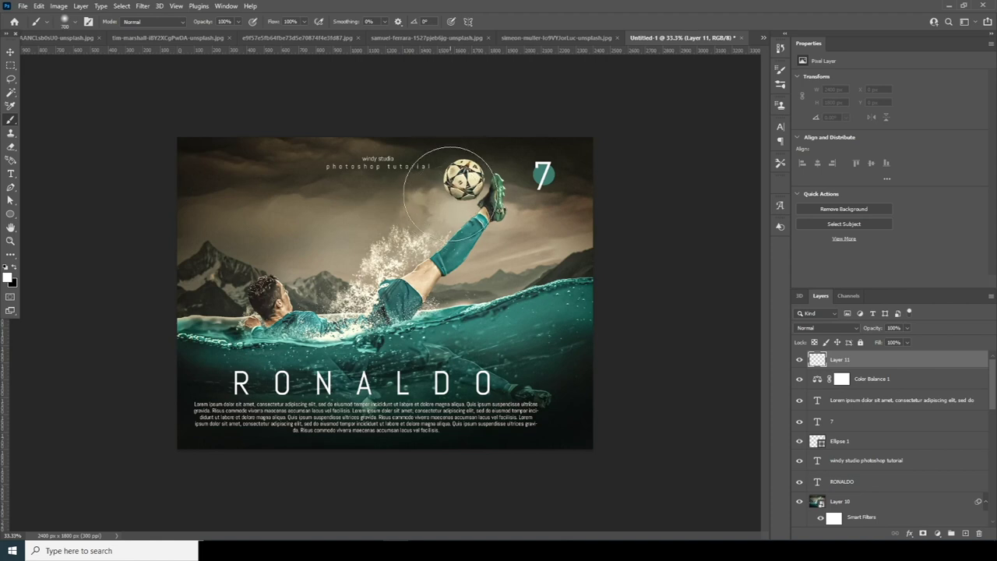
pyautogui.moveTo(459, 176)
pyautogui.mouseDown()
pyautogui.moveTo(322, 256)
pyautogui.moveTo(312, 303)
pyautogui.mouseUp()
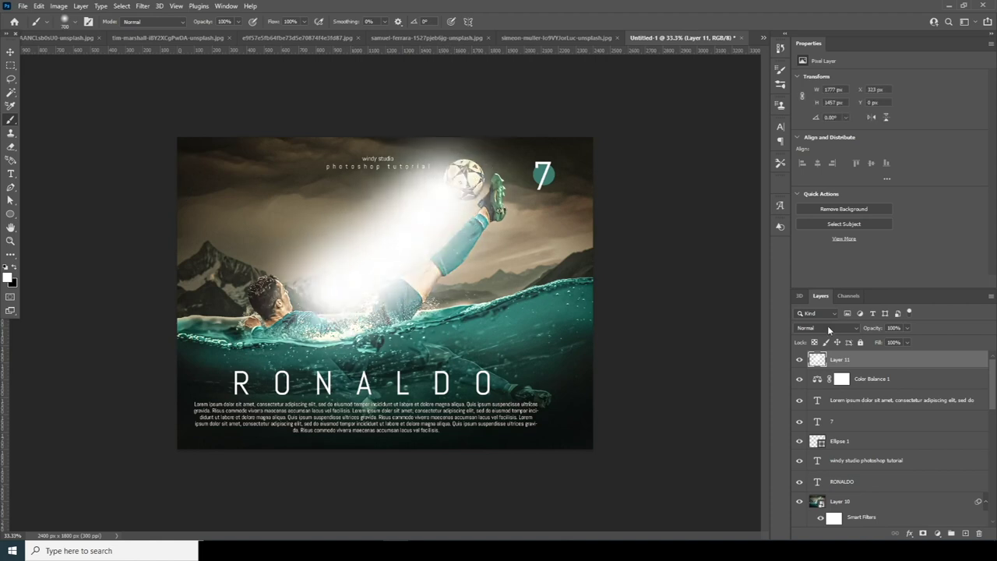
# - Blend the glow layer in Soft Light at about 38% opacity and extend the white glow across the sky
pyautogui.click(827, 328)
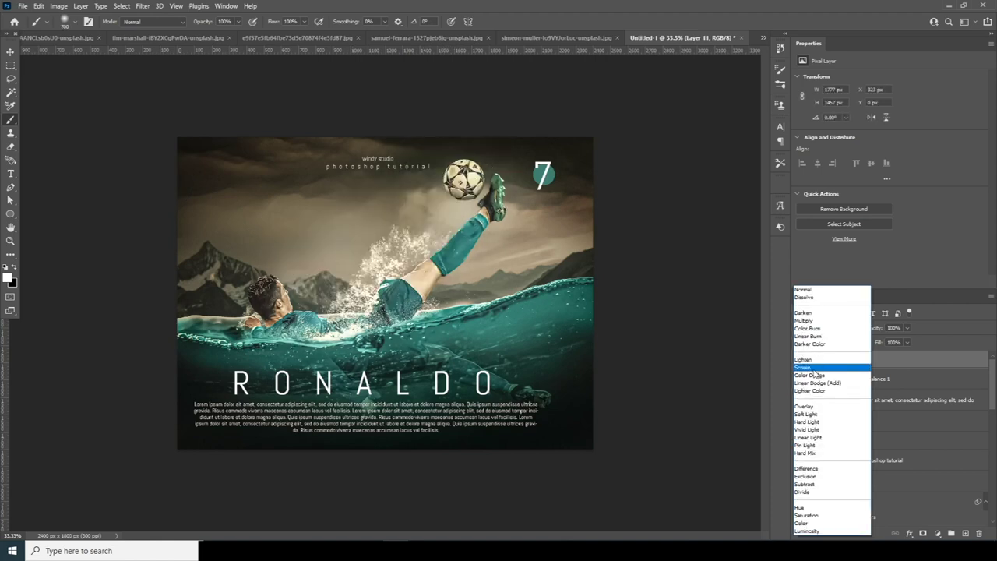
pyautogui.click(813, 416)
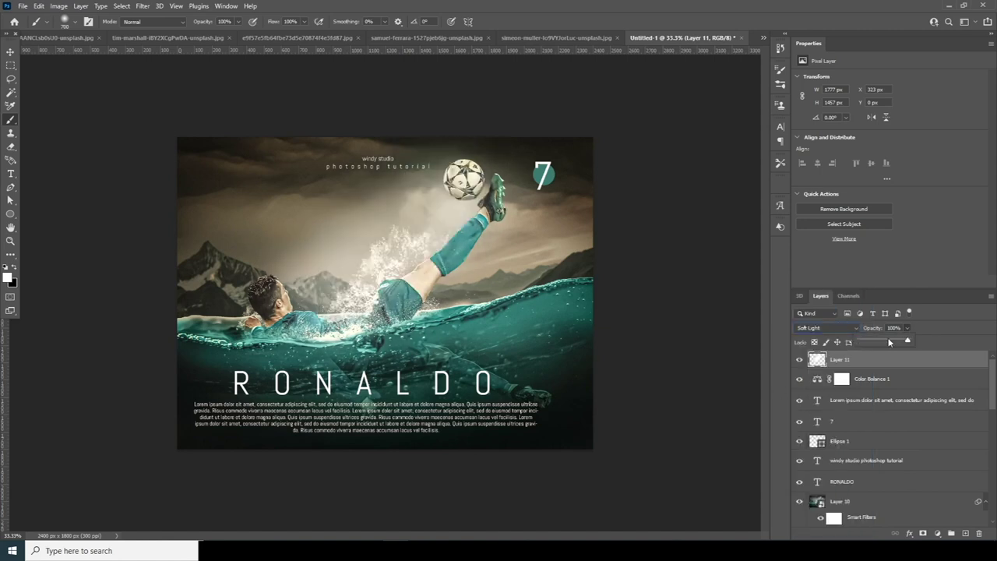
pyautogui.click(889, 342)
pyautogui.moveTo(412, 251)
pyautogui.mouseDown()
pyautogui.moveTo(289, 278)
pyautogui.moveTo(301, 289)
pyautogui.moveTo(502, 258)
pyautogui.moveTo(440, 281)
pyautogui.moveTo(304, 274)
pyautogui.moveTo(249, 251)
pyautogui.moveTo(361, 257)
pyautogui.moveTo(397, 214)
pyautogui.moveTo(411, 178)
pyautogui.moveTo(458, 169)
pyautogui.moveTo(468, 144)
pyautogui.moveTo(473, 291)
pyautogui.moveTo(190, 216)
pyautogui.mouseUp()
pyautogui.press('v')
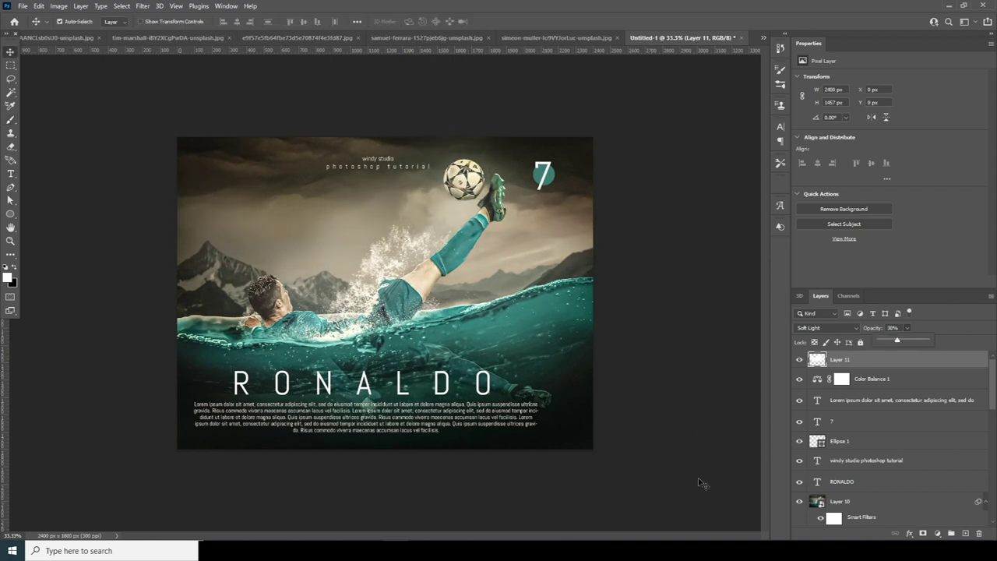
# - Lower the opacity of the Lorem ipsum paragraph and reposition the RONALDO title
pyautogui.click(896, 400)
pyautogui.moveTo(891, 341); pyautogui.dragTo(875, 341)
pyautogui.click(823, 483)
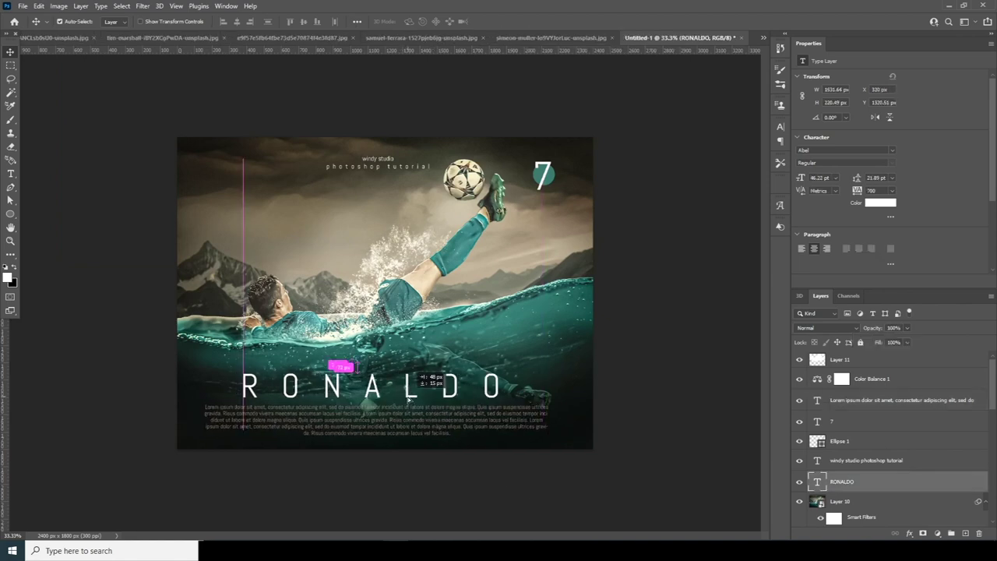